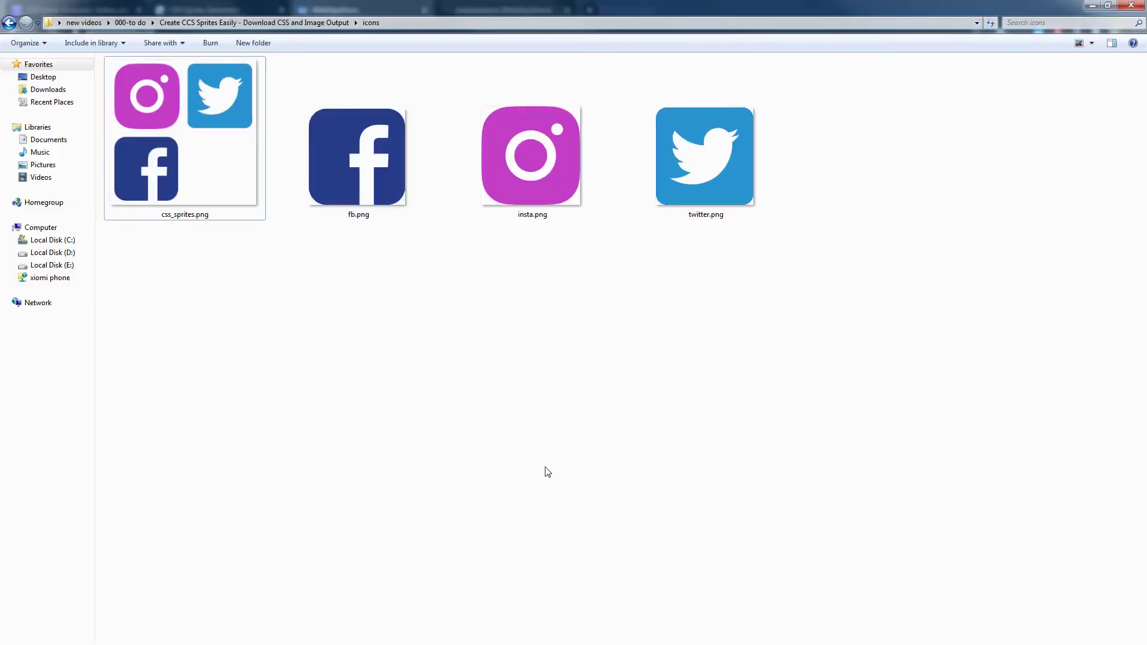
left_click(376, 147)
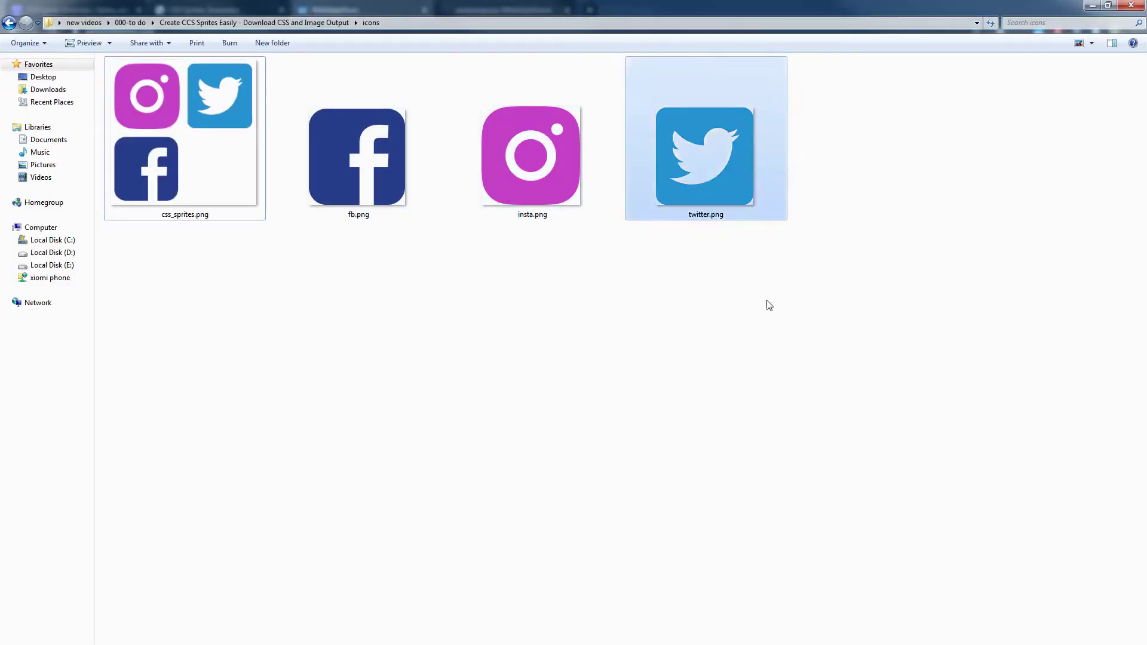
left_click_drag(875, 354, 369, 139)
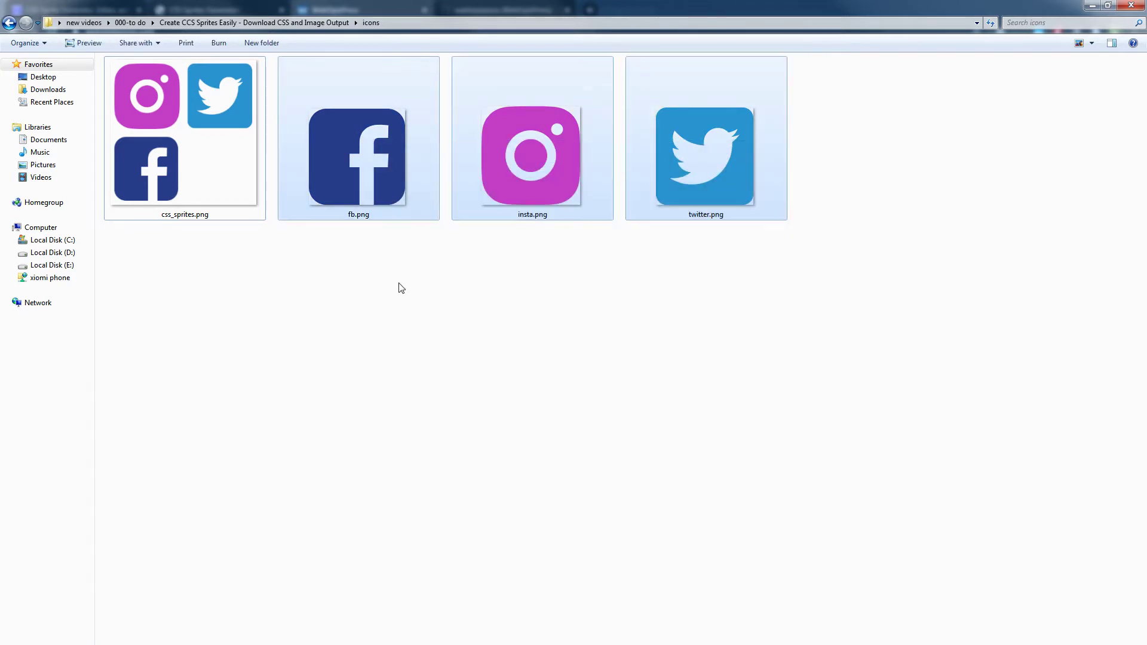
left_click(394, 296)
left_click_drag(377, 329, 358, 151)
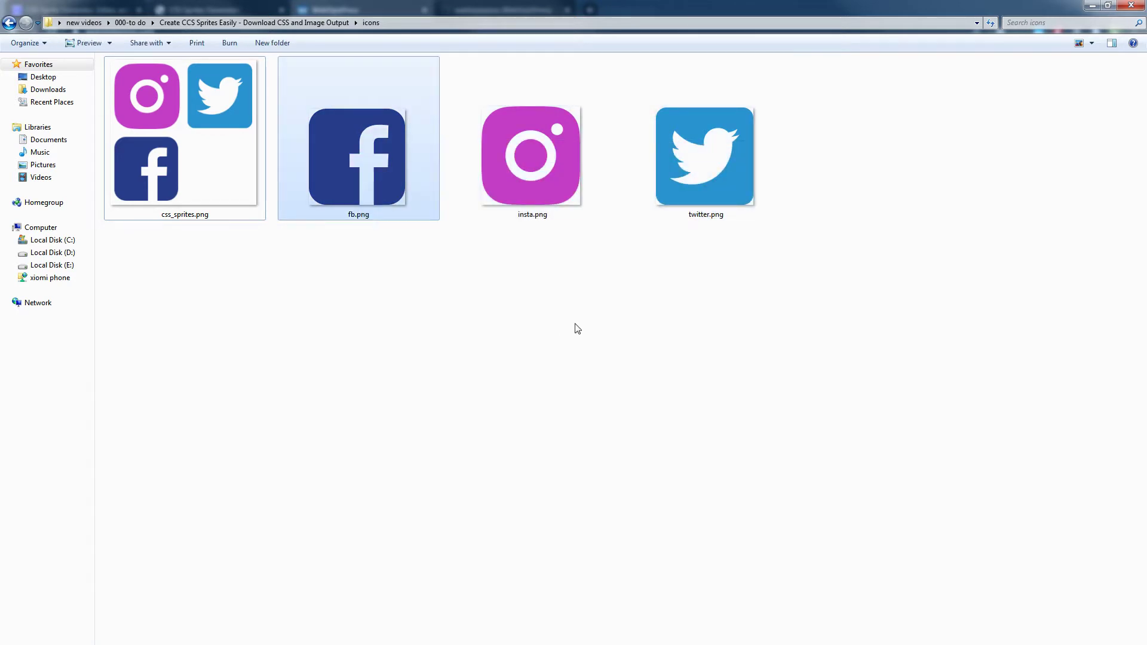
left_click_drag(575, 324, 532, 168)
left_click_drag(751, 289, 687, 141)
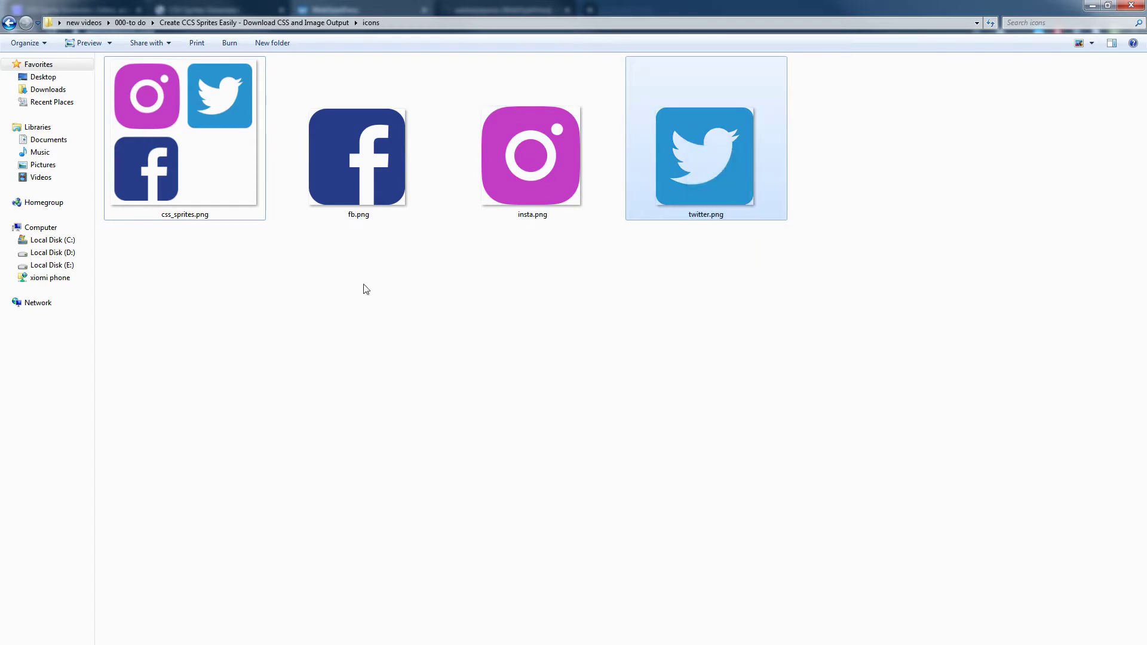
left_click_drag(207, 280, 207, 145)
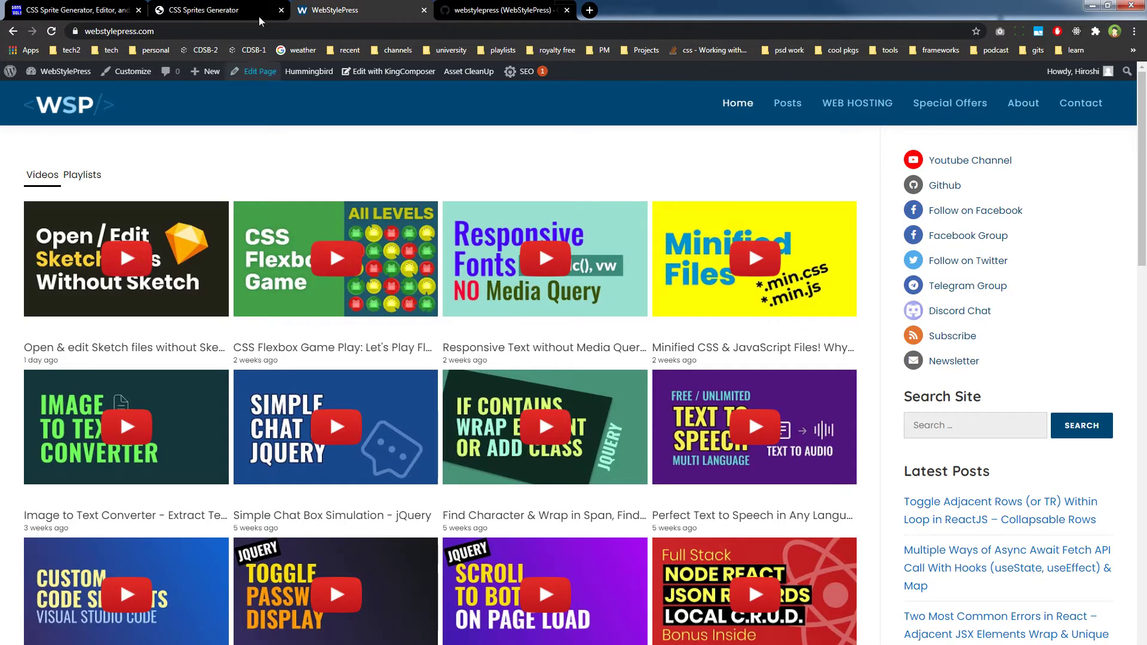
Compare the Toptal and spritegen tabs, settle on spritegen.website-performance.org and dismiss its About notice.
left_click(257, 12)
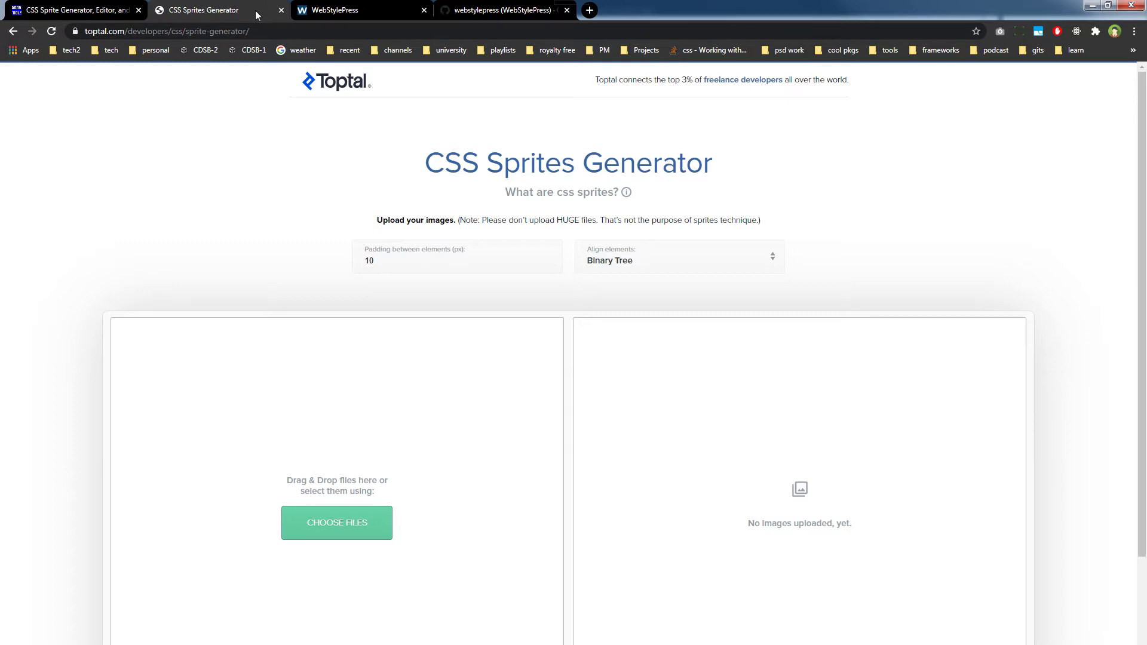
left_click(117, 6)
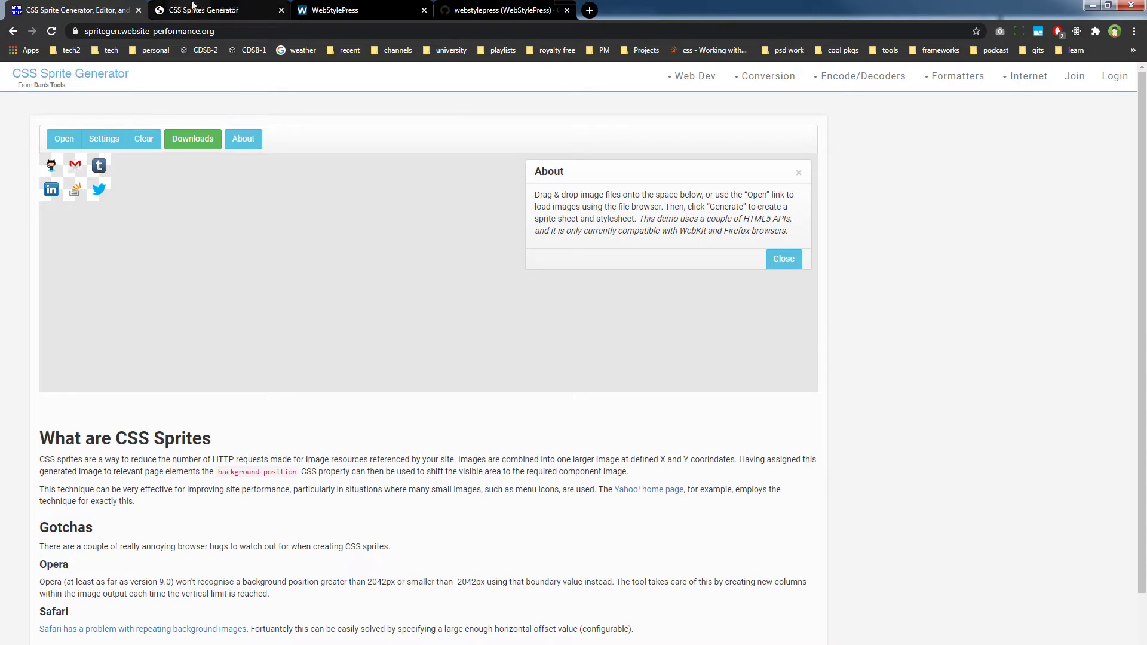
left_click(192, 5)
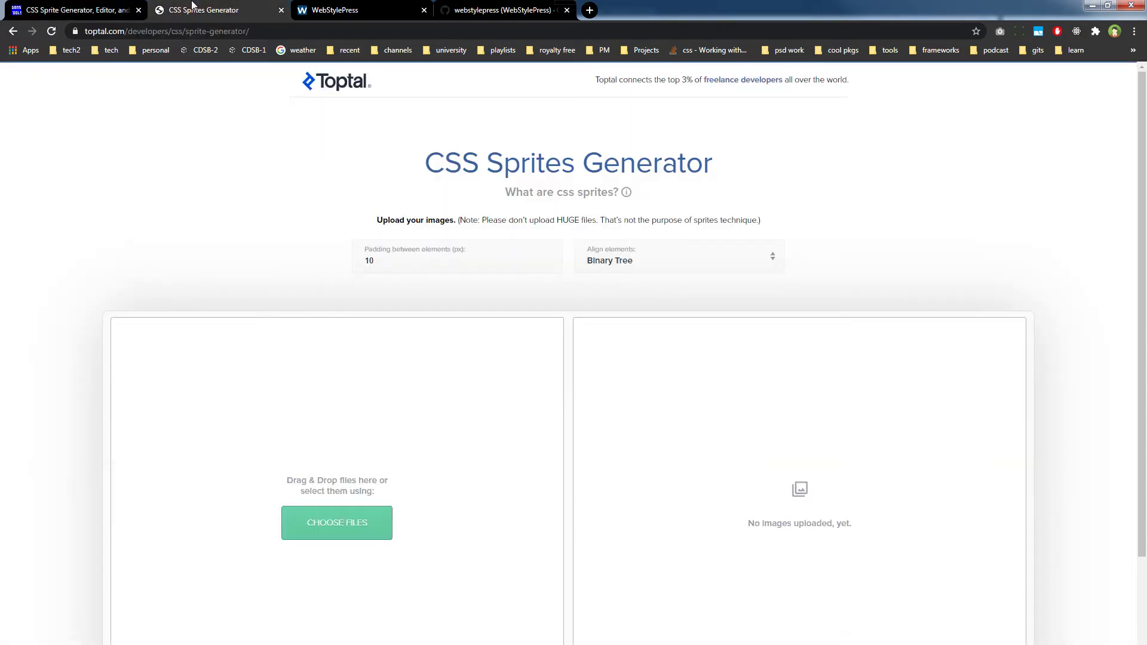
left_click(120, 8)
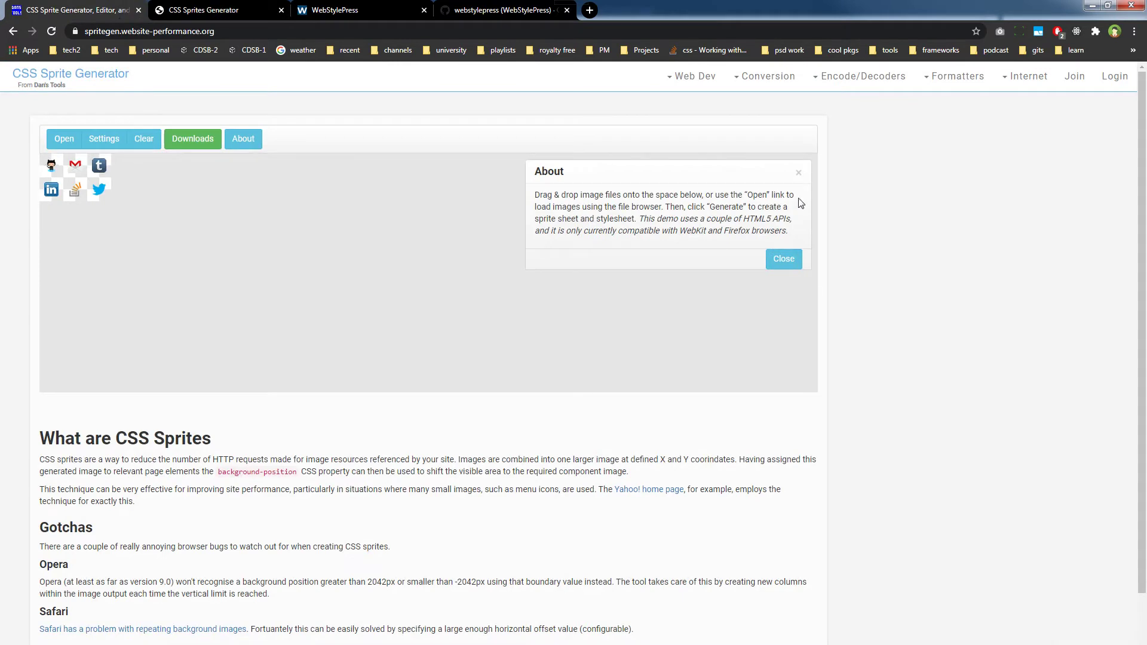
left_click(798, 173)
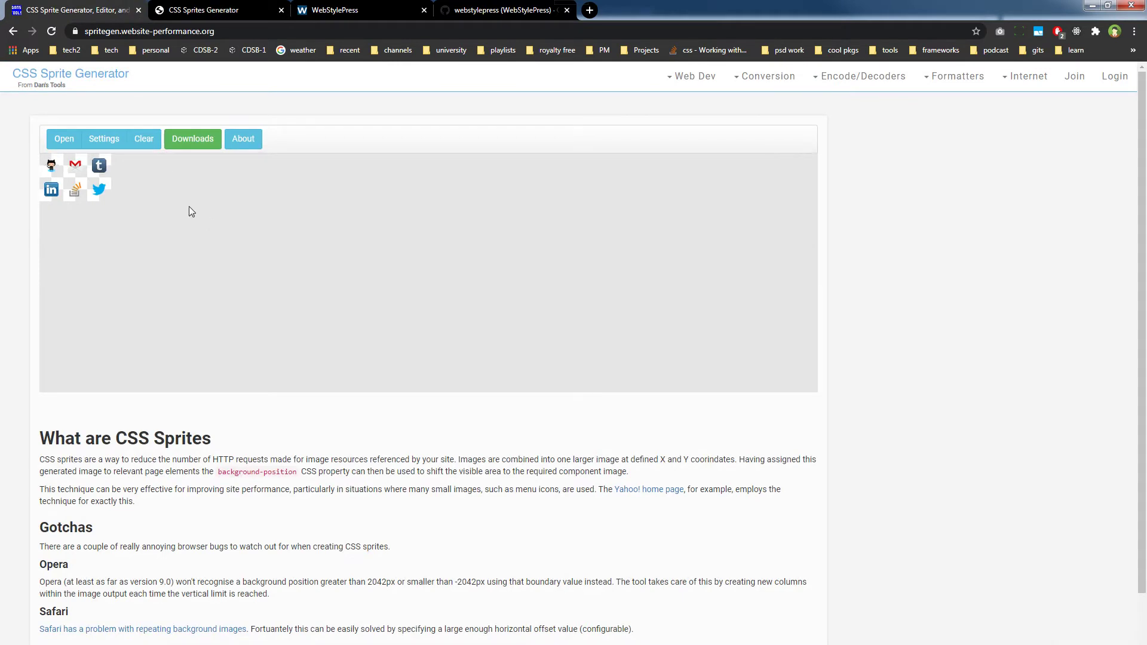
Clear the sample icons from the canvas and close the Settings panel.
left_click(145, 150)
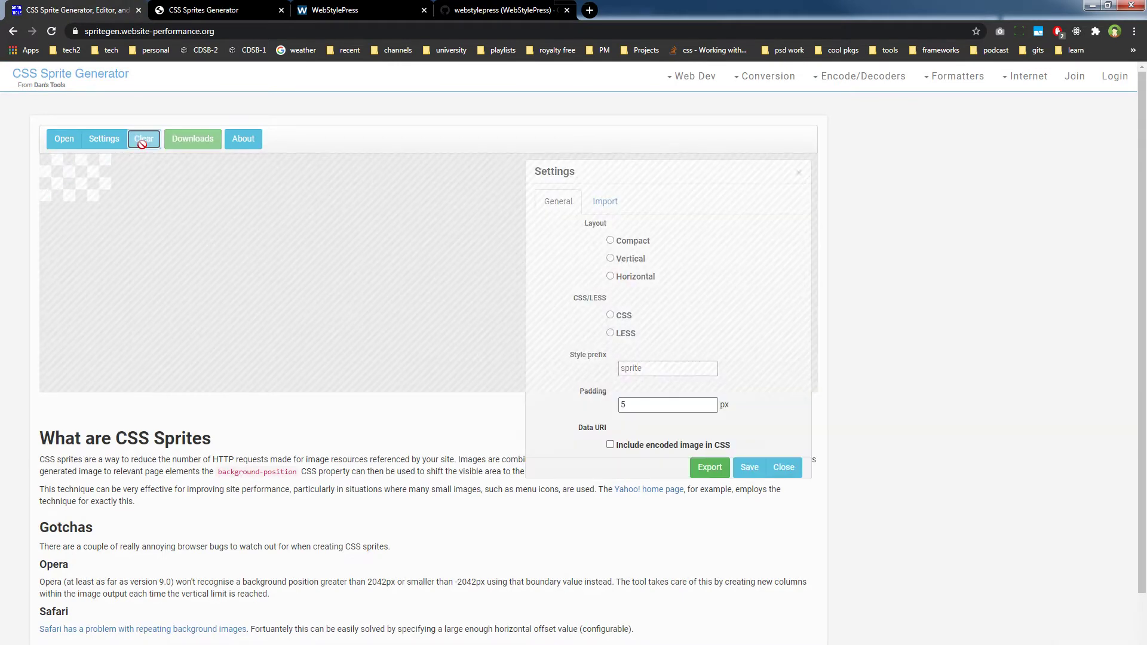
left_click(783, 469)
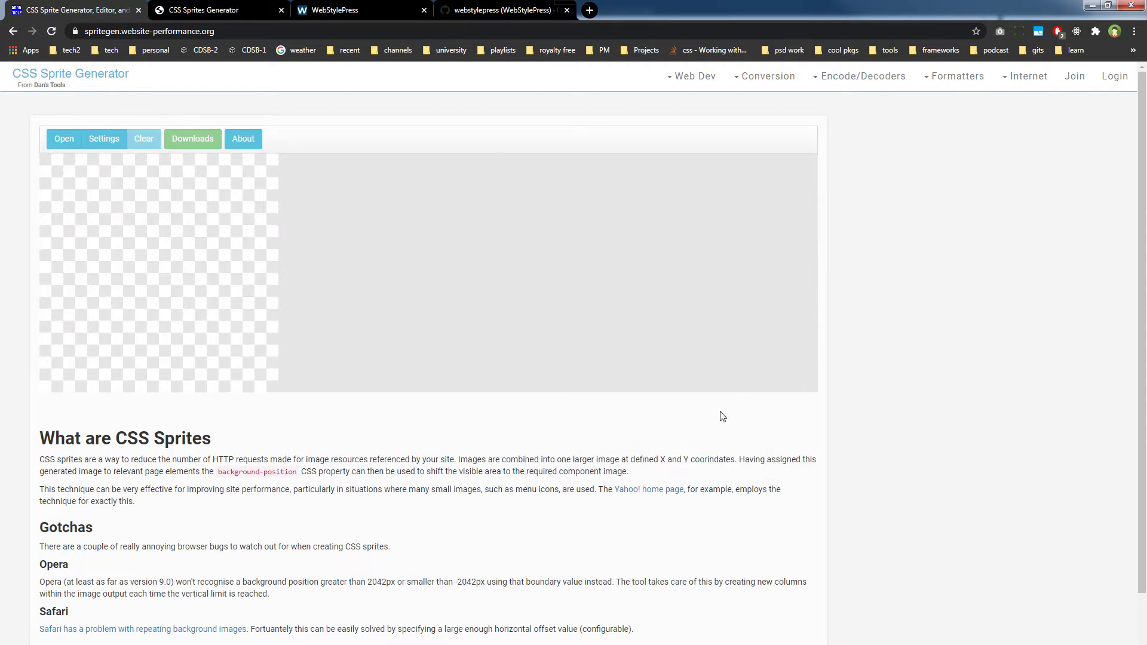
Load fb.png, insta.png and twitter.png into the sprite canvas.
left_click(59, 138)
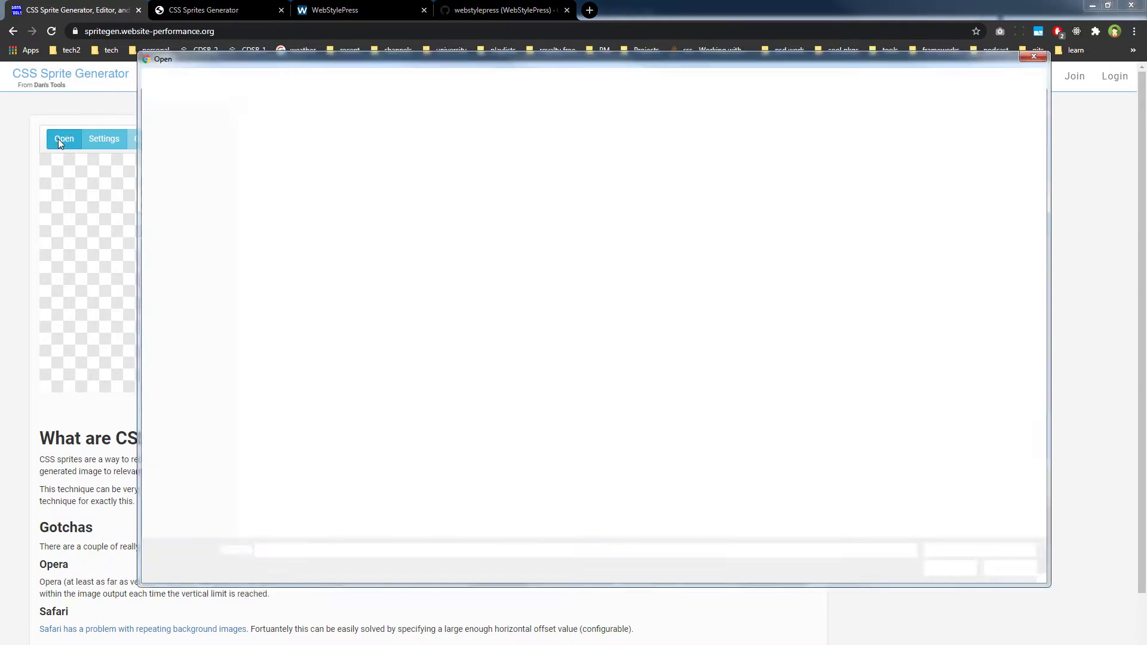
left_click(358, 169)
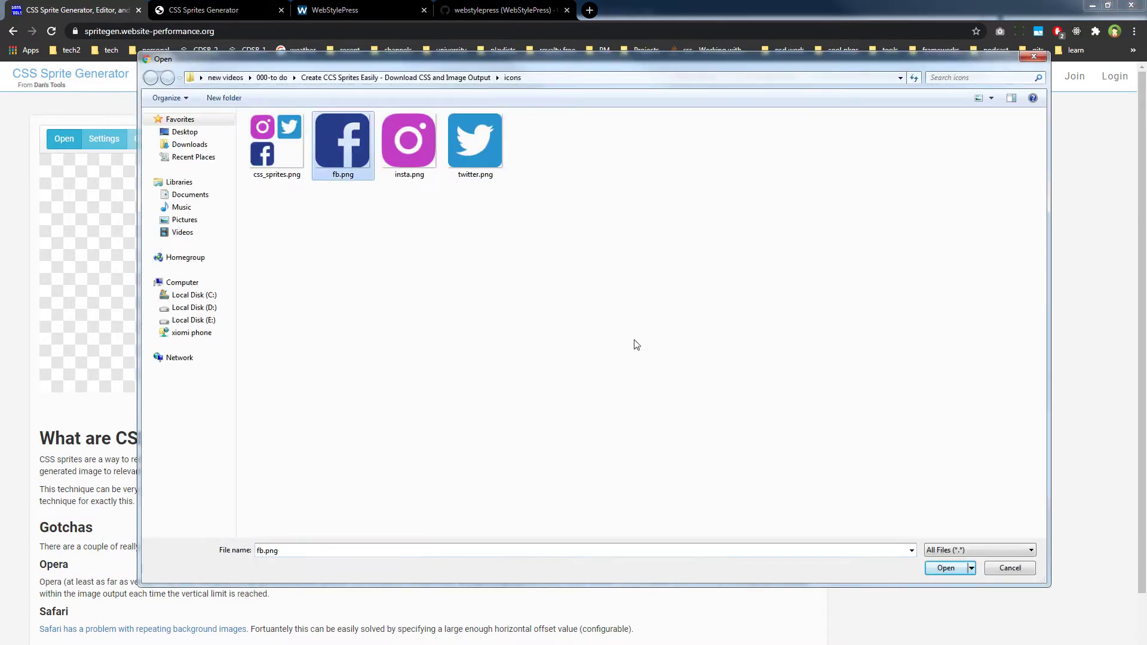
left_click(945, 570)
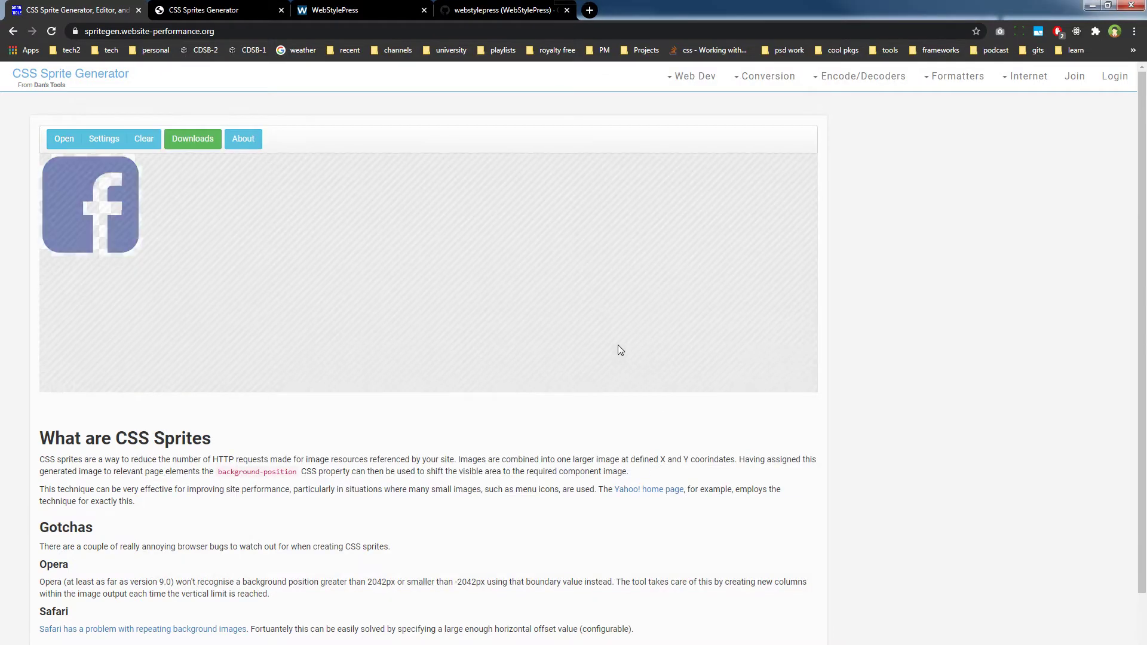
left_click(66, 141)
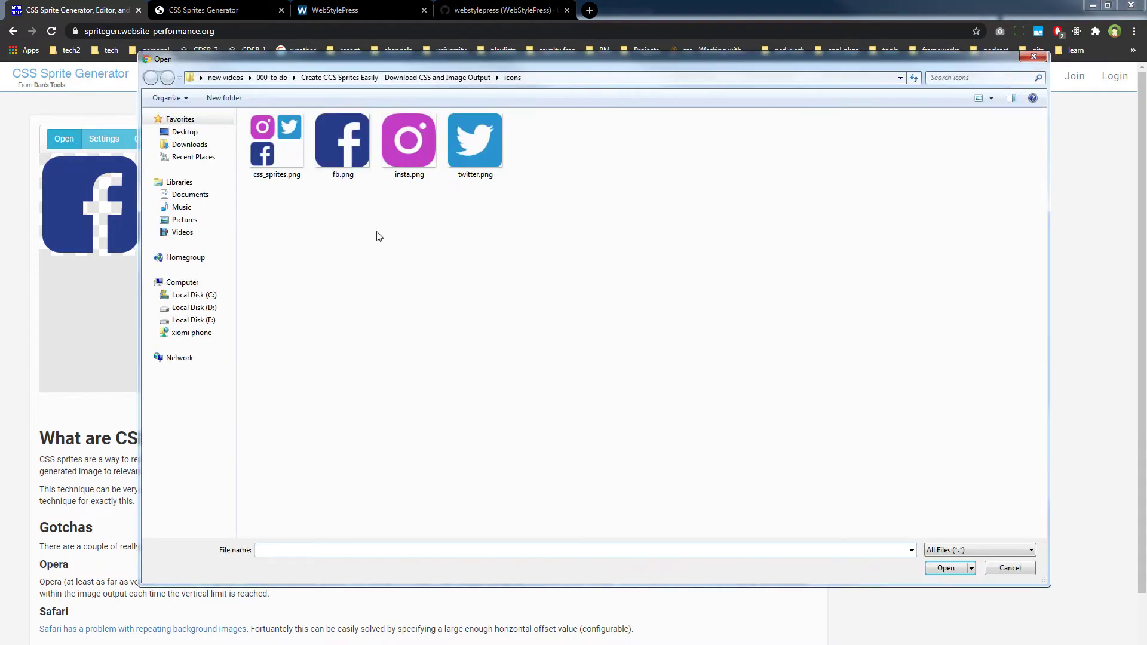
left_click(420, 177)
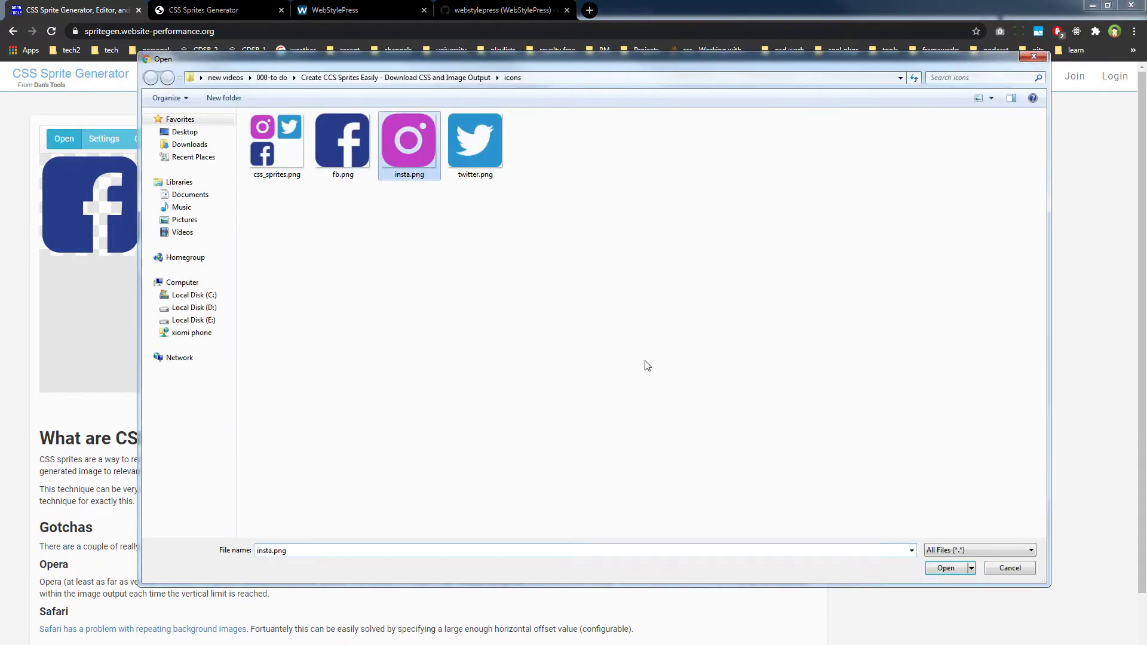
left_click(943, 568)
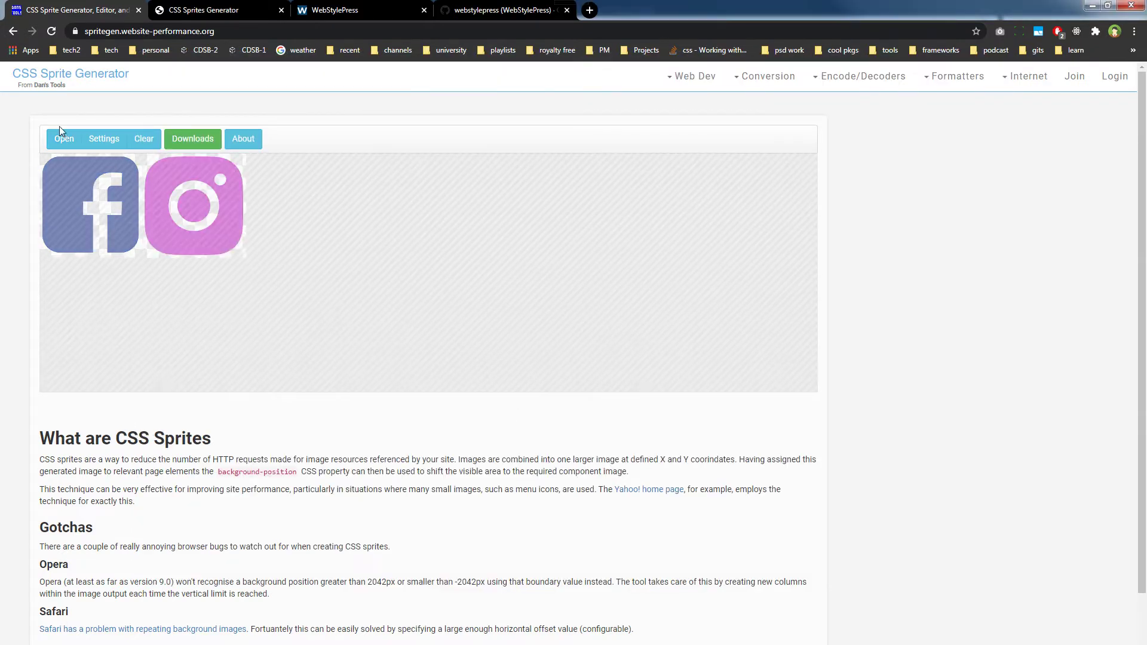
left_click(511, 241)
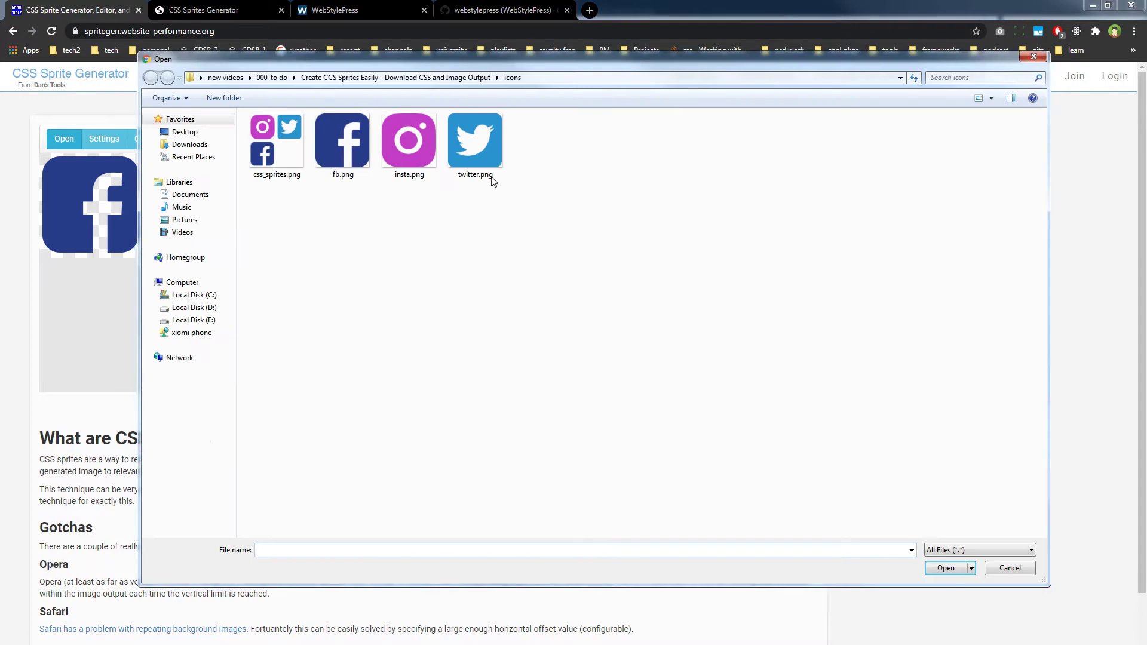
left_click(492, 178)
left_click(944, 569)
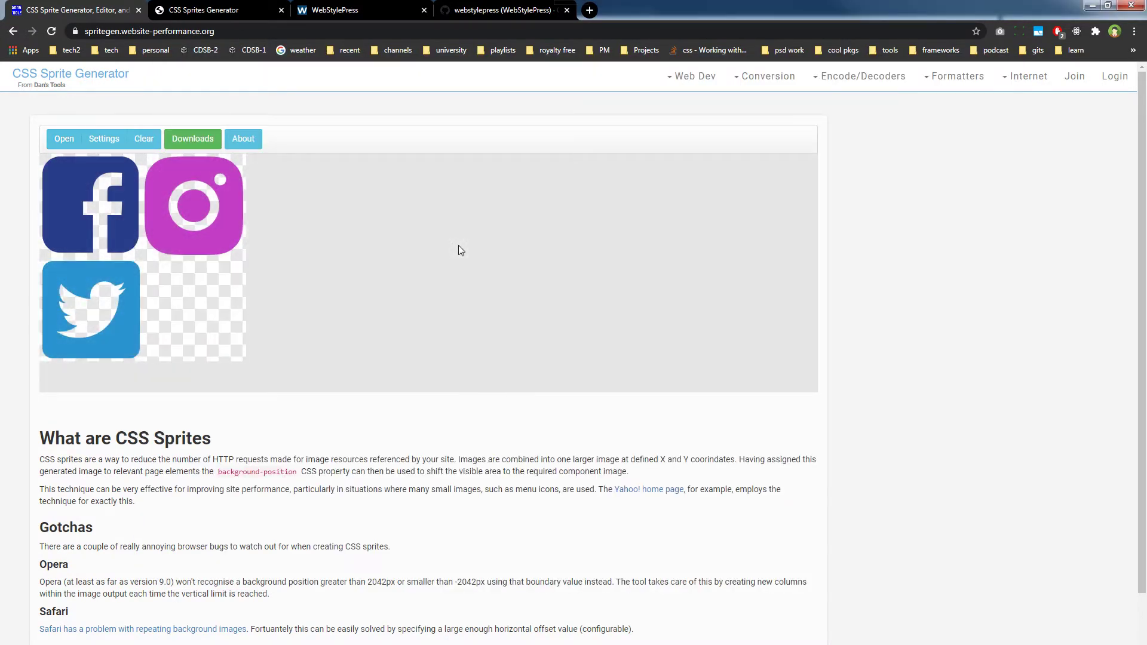
Review the generated sprite sheet and its CSS rules in the Downloads dialog.
left_click(203, 143)
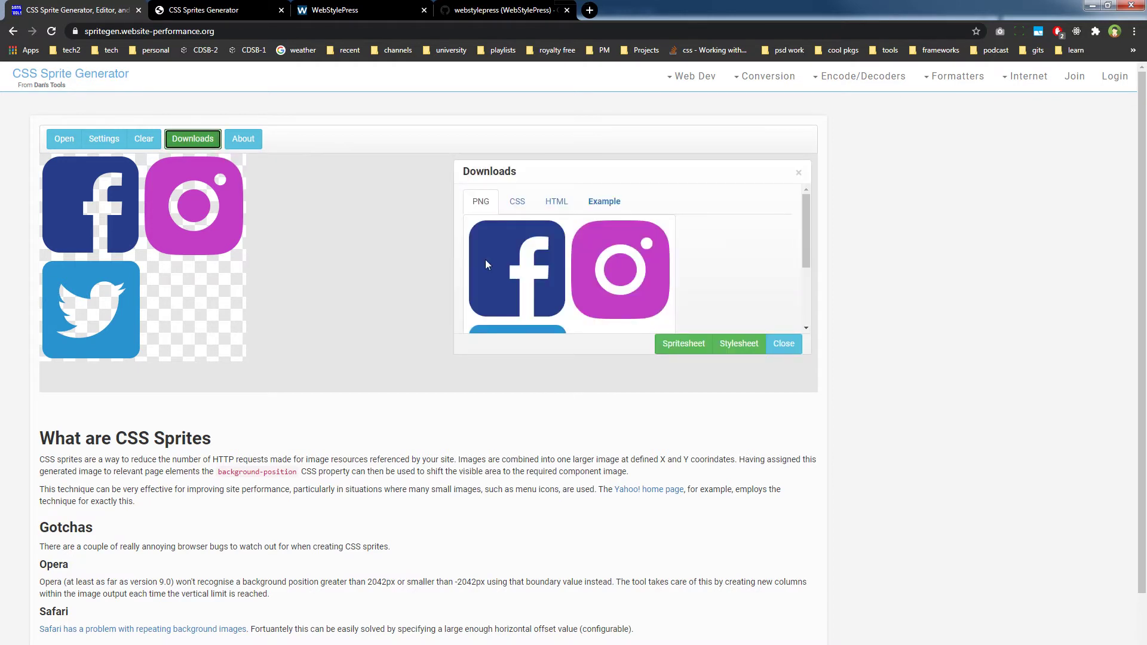
mouse_move(805, 251)
left_mouse_down()
mouse_move(805, 319)
mouse_move(801, 204)
mouse_move(805, 314)
mouse_move(803, 216)
left_mouse_up()
left_click(518, 201)
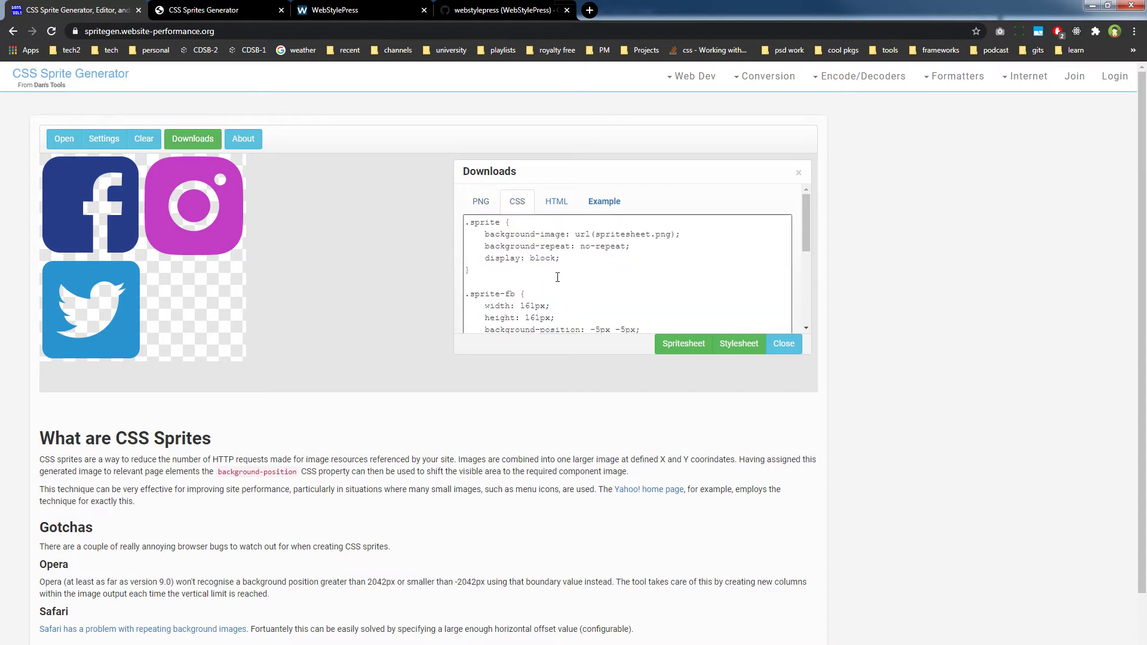
left_click(556, 277)
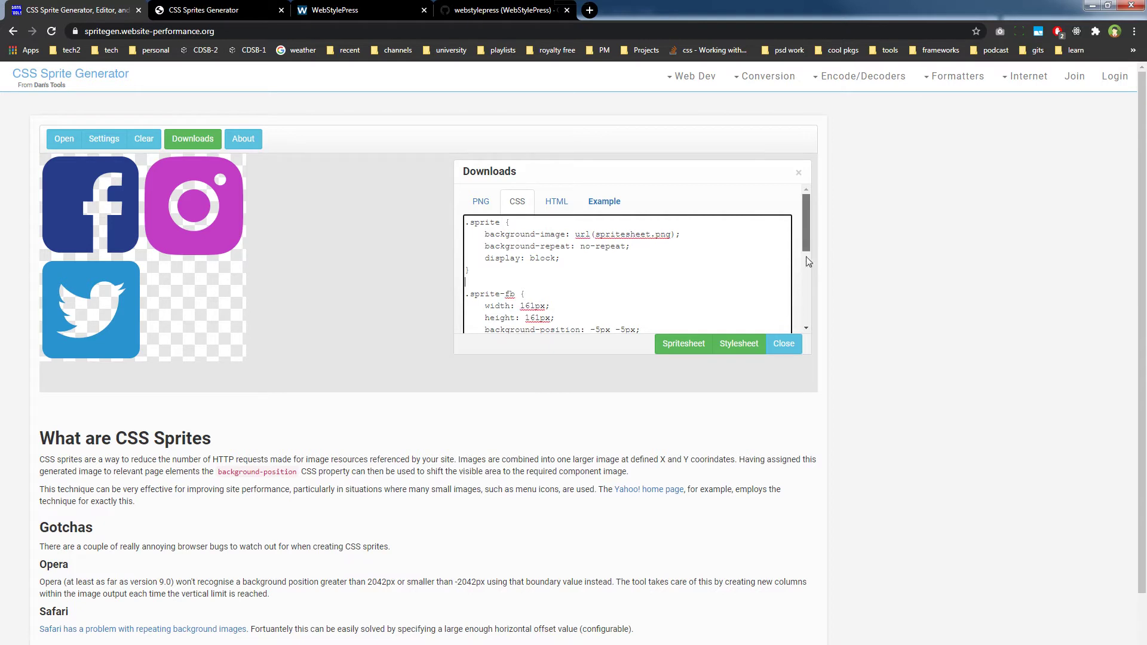
left_click_drag(805, 261, 806, 314)
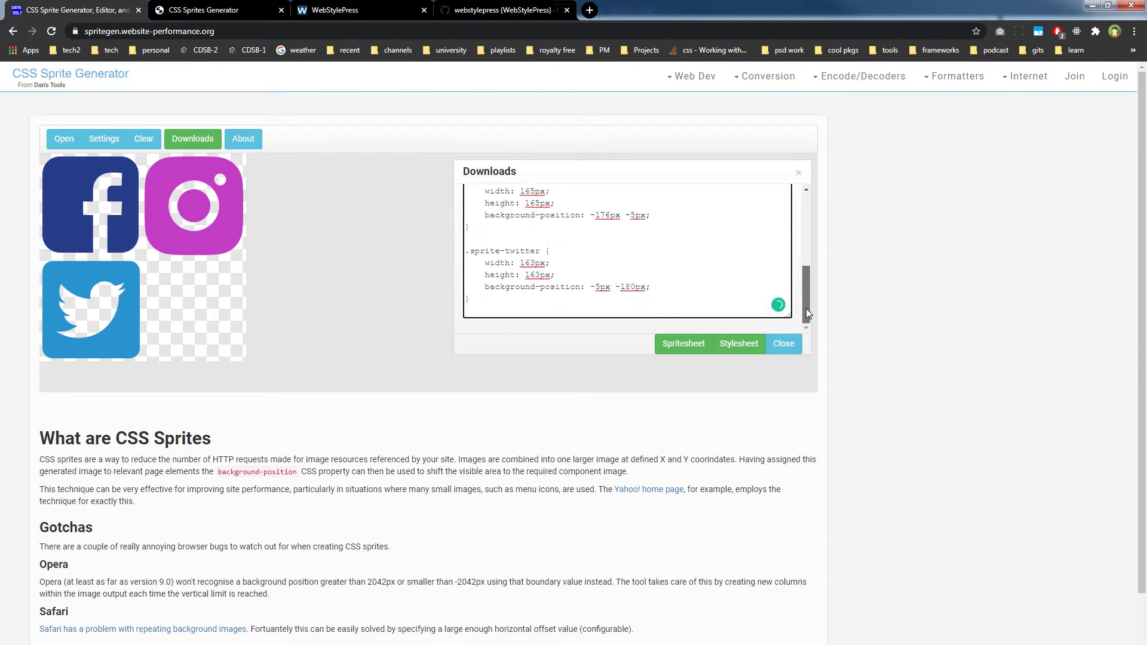
mouse_move(806, 309)
left_mouse_down()
mouse_move(806, 212)
mouse_move(799, 269)
left_mouse_up()
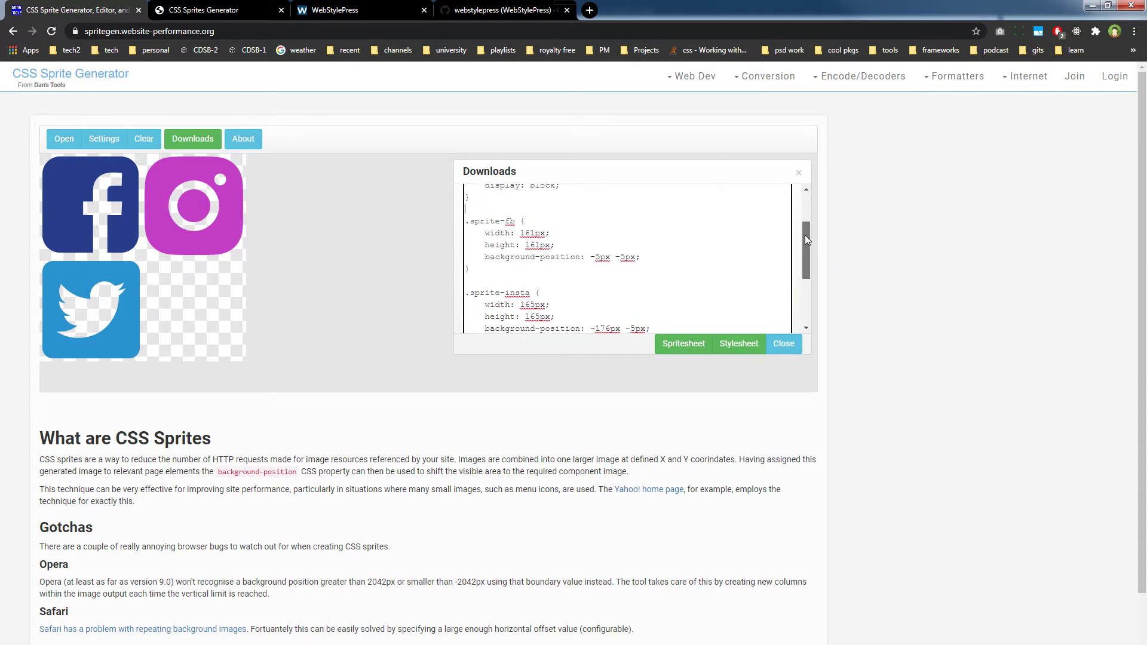
left_click_drag(807, 260, 805, 207)
left_click(489, 206)
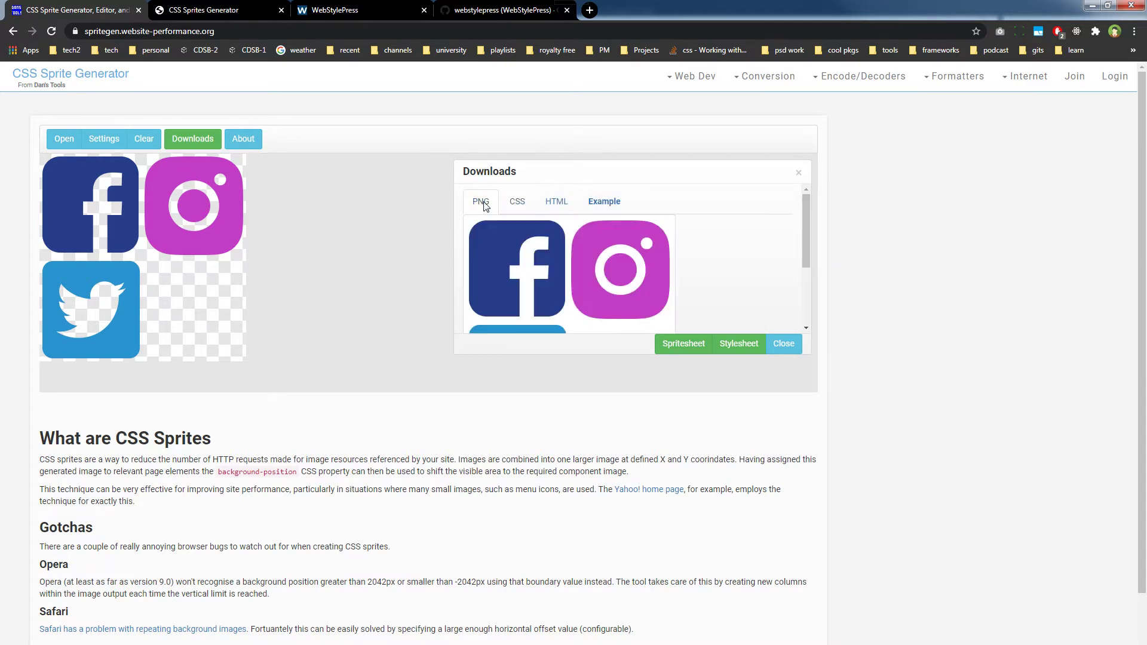
mouse_move(806, 236)
left_mouse_down()
mouse_move(805, 325)
mouse_move(805, 205)
left_mouse_up()
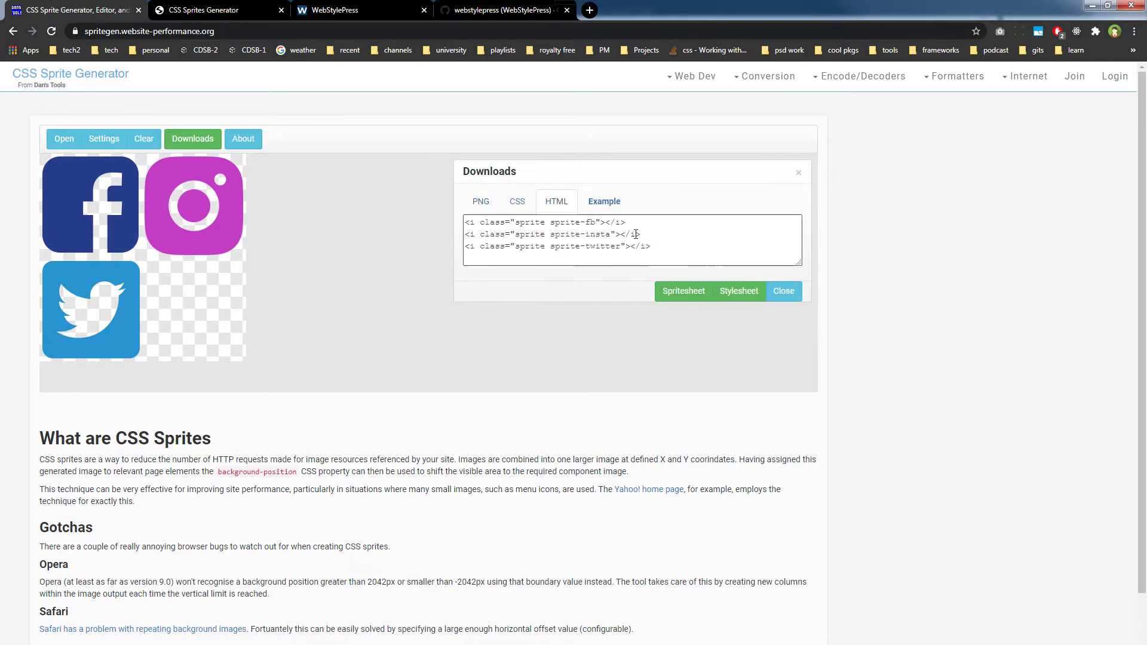
Select the three lines of sprite HTML markup, preview the example icons, then switch to the Toptal tab.
left_click_drag(668, 246, 446, 219)
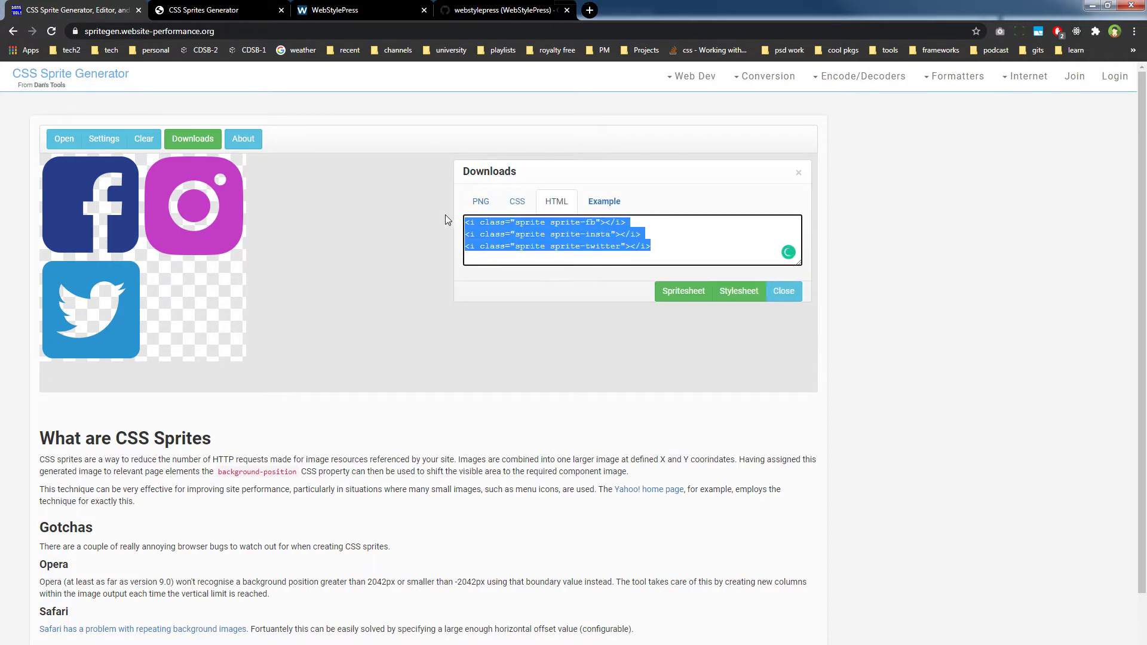
left_click(604, 203)
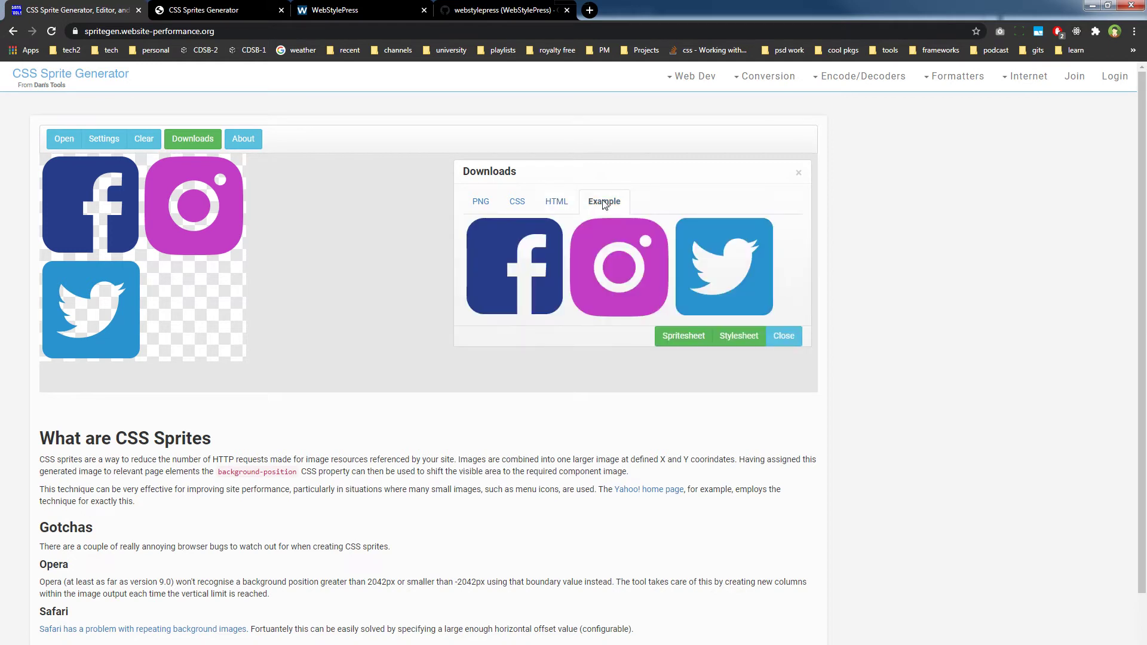
left_click(555, 206)
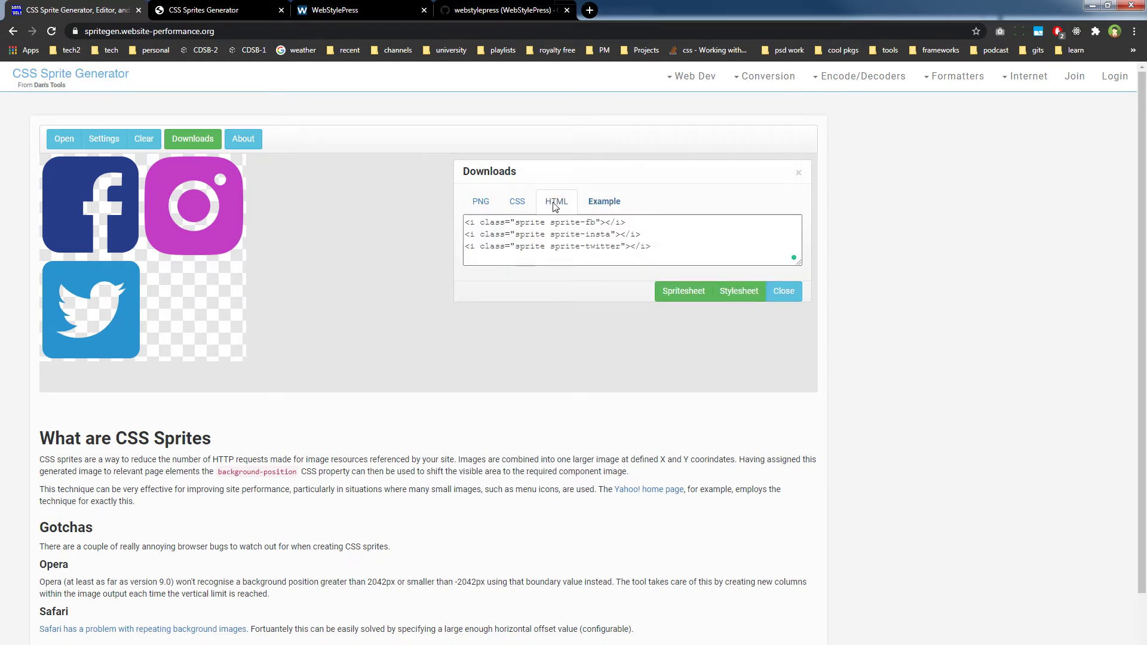
key("ctrl+Tab")
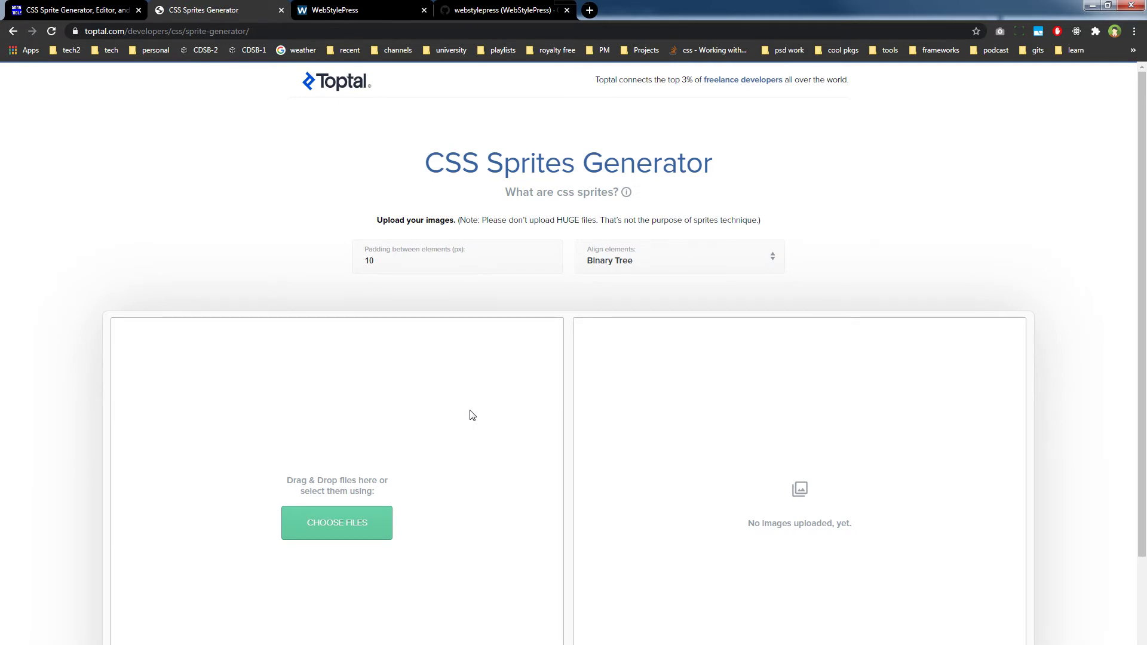
After a cancelled first attempt, upload insta.png from the icons folder into the Toptal generator.
left_click(361, 525)
left_click(360, 164)
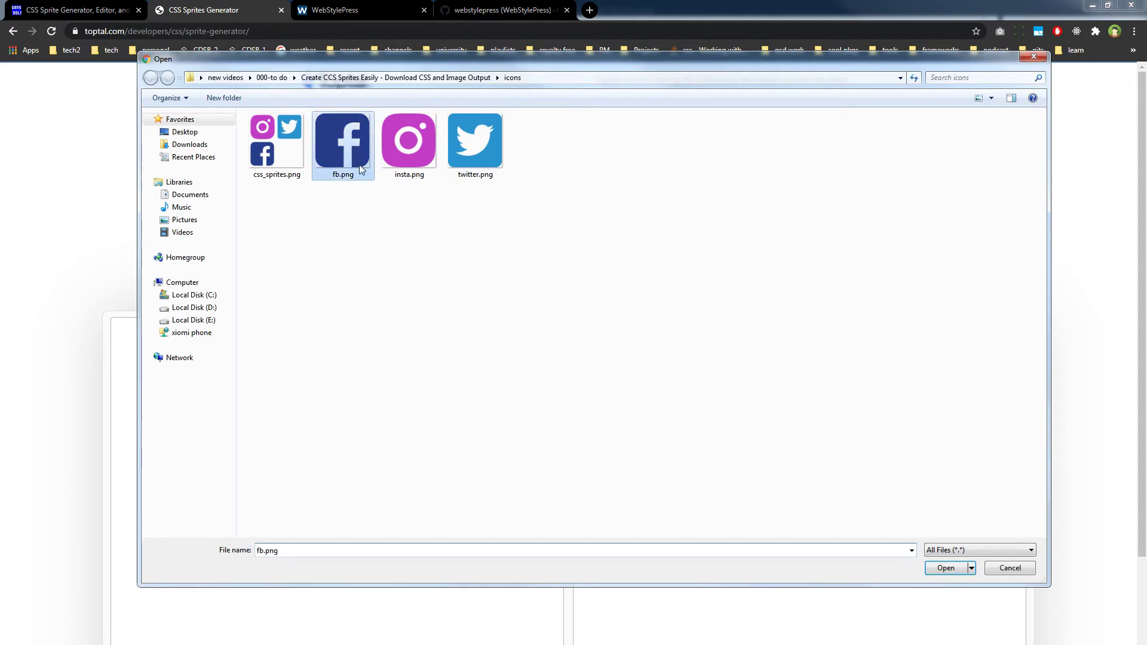
left_click(932, 575)
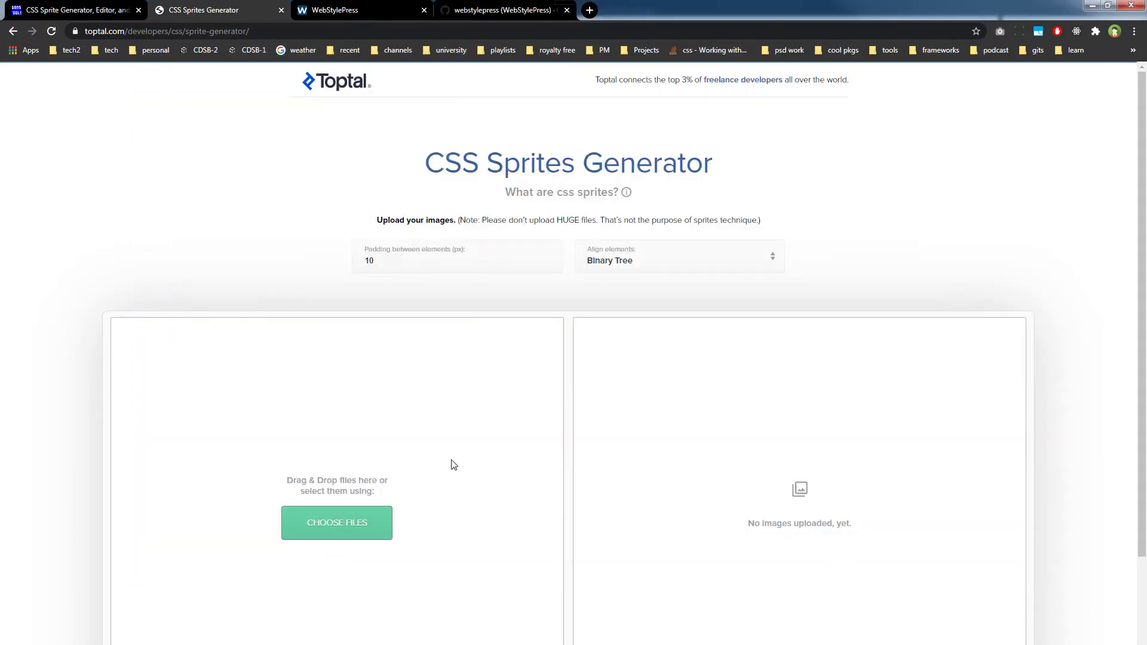
left_click(343, 519)
left_click(409, 143)
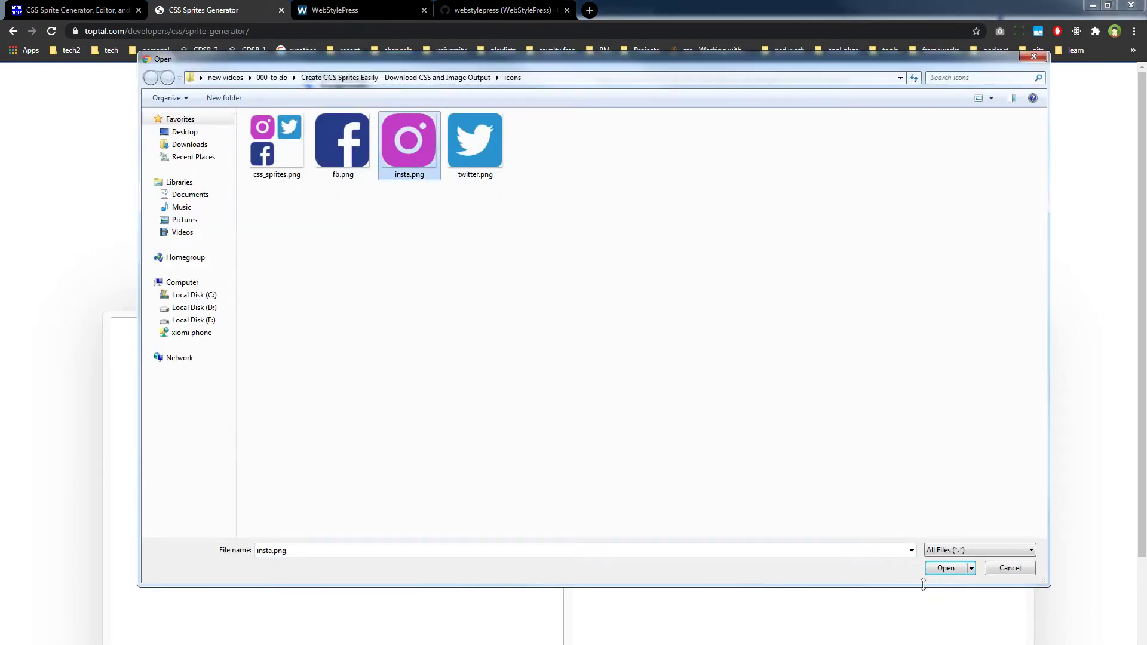
left_click(947, 571)
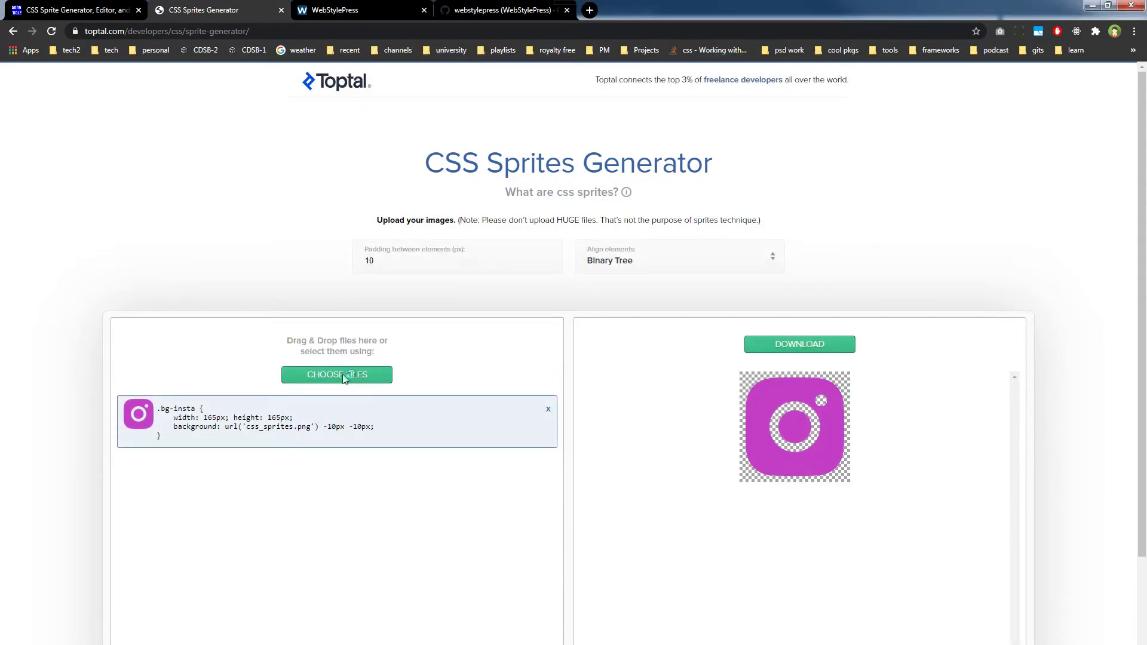
Upload fb.png and twitter.png, producing the sprite preview, and select the .bg-twitter CSS rule.
left_click(337, 377)
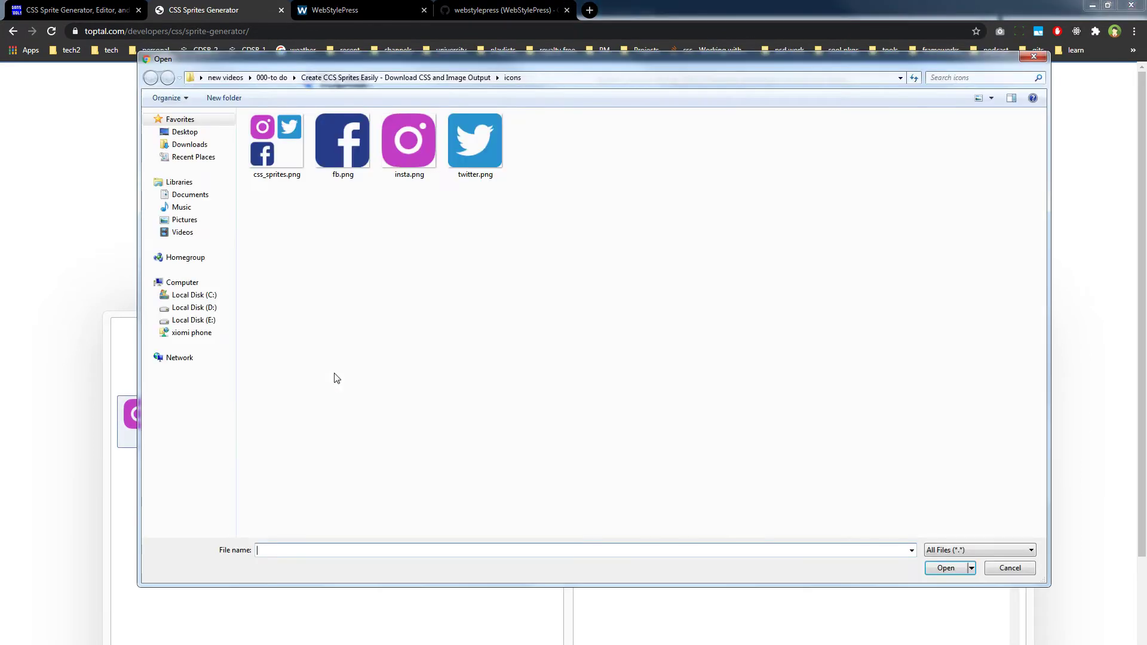
left_click(344, 146)
left_click(930, 574)
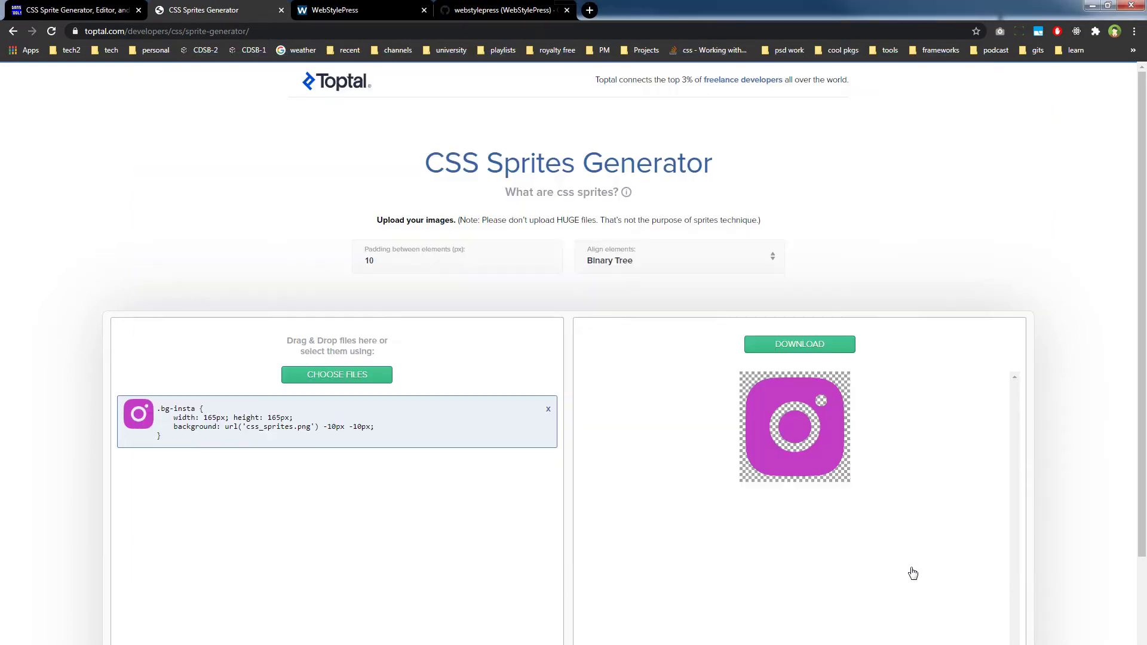
left_click(347, 380)
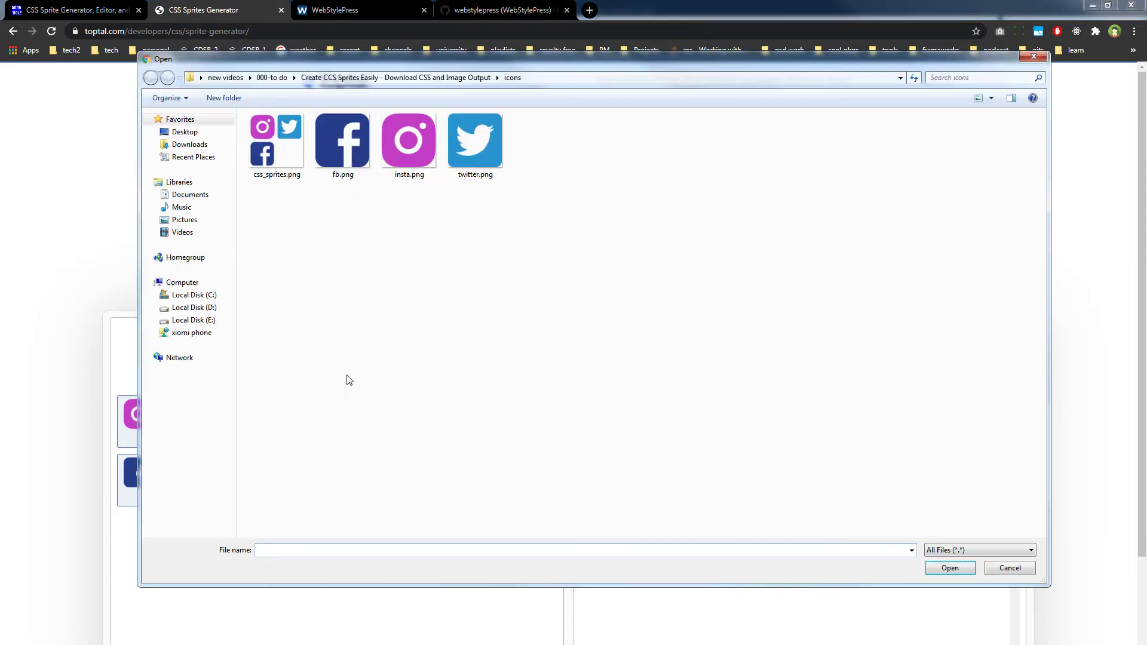
left_click(474, 143)
left_click(938, 567)
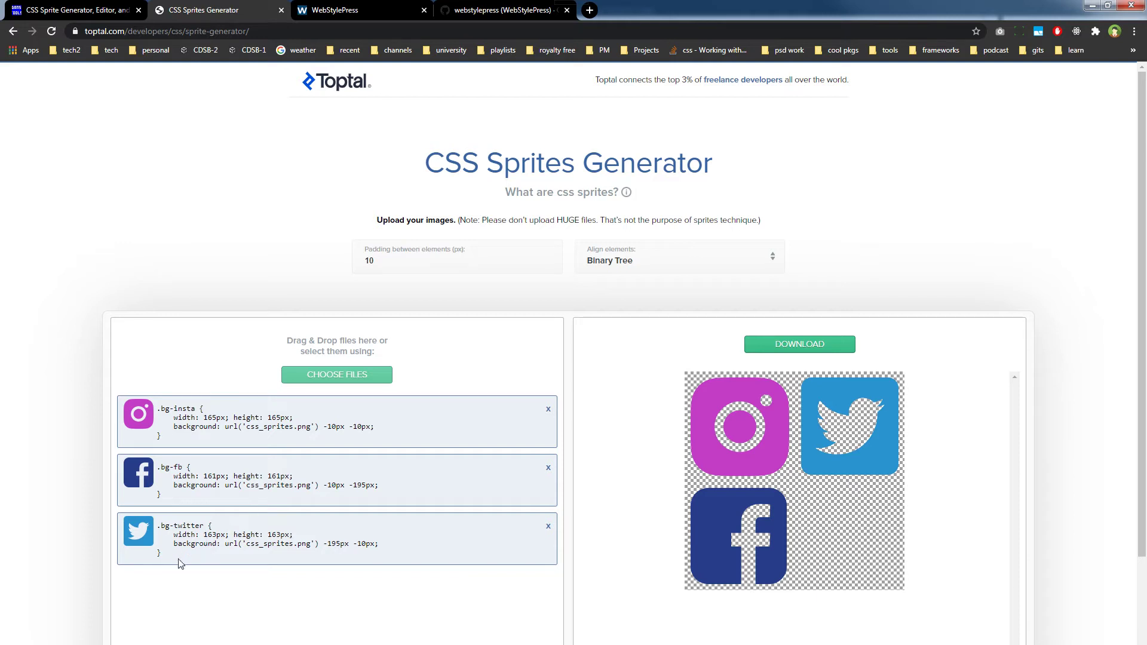
left_click_drag(164, 554, 158, 409)
Note css_sprites.png in the icons folder, then select and review all three generated CSS rules in Toptal.
left_click(426, 435)
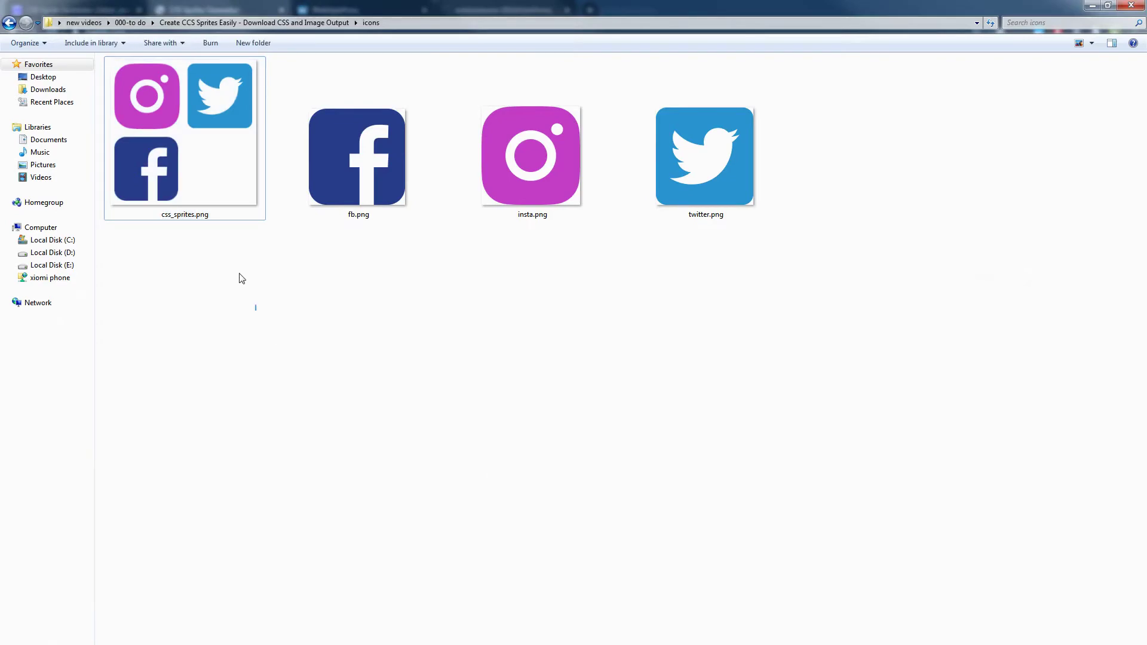
left_click_drag(259, 310, 257, 307)
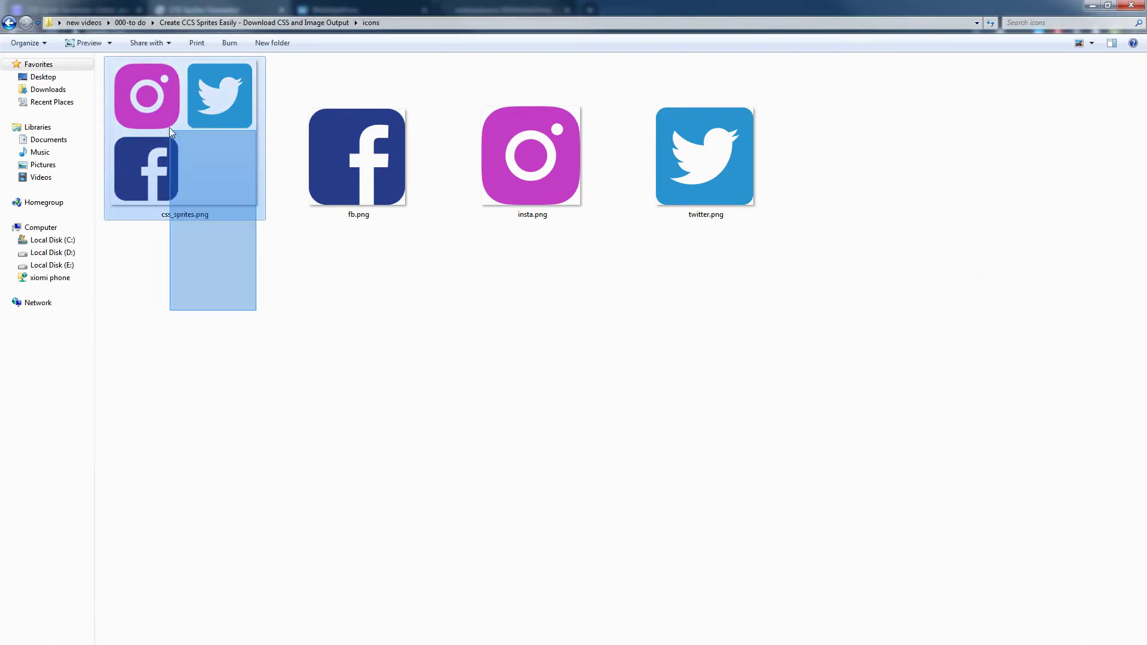
key("alt+Tab")
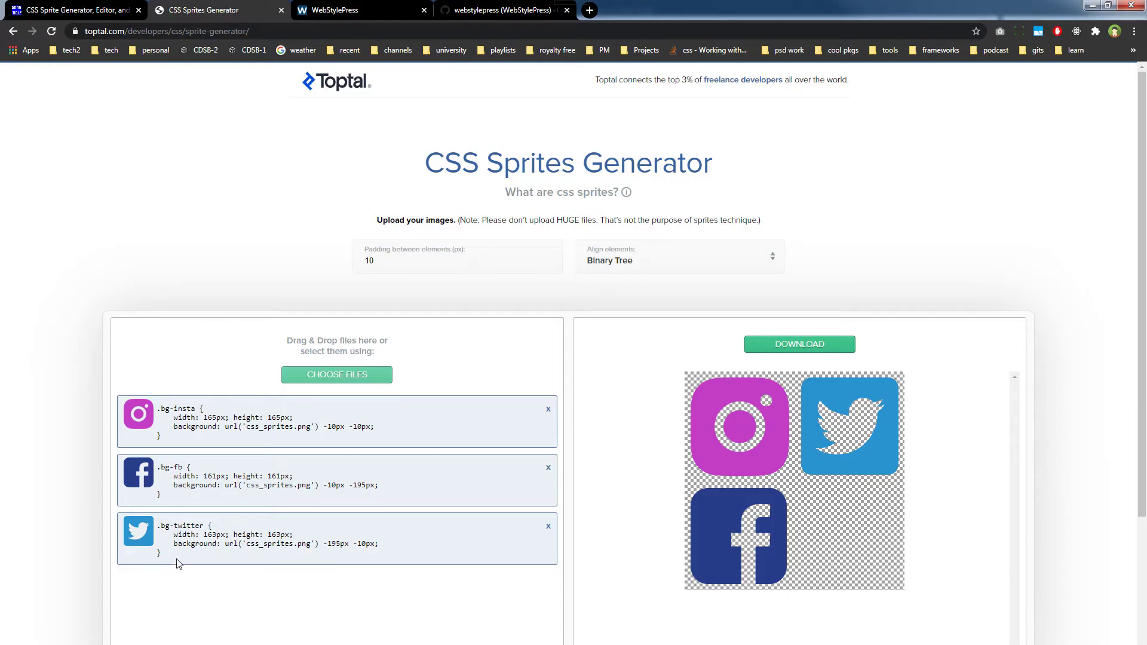
left_click_drag(177, 563, 130, 410)
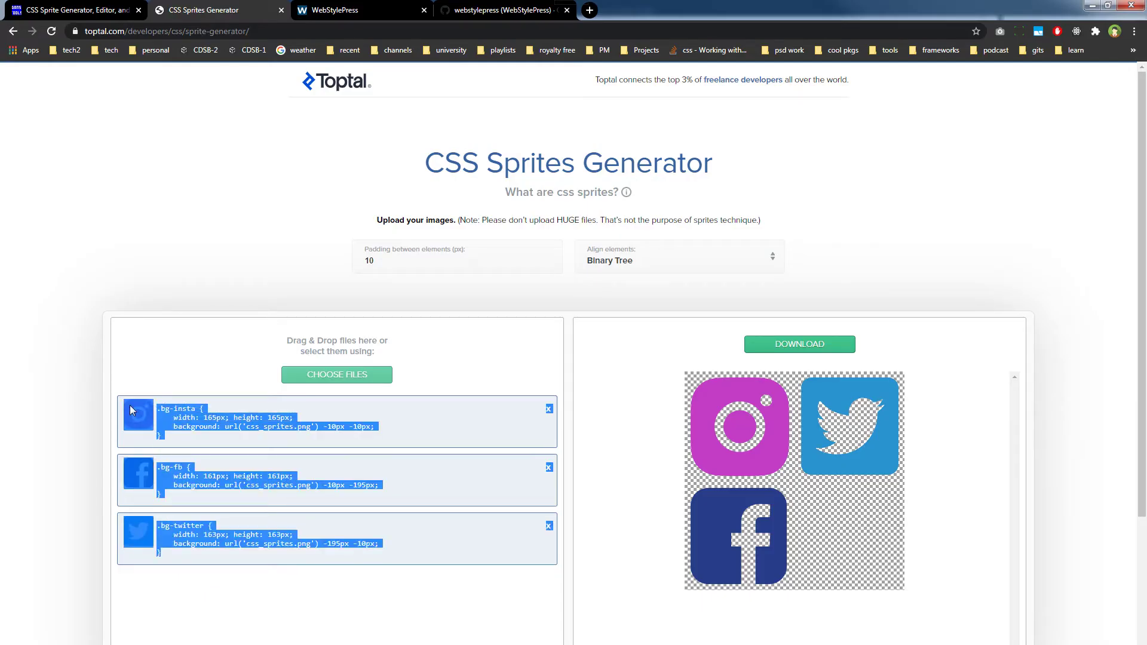
left_click(417, 442)
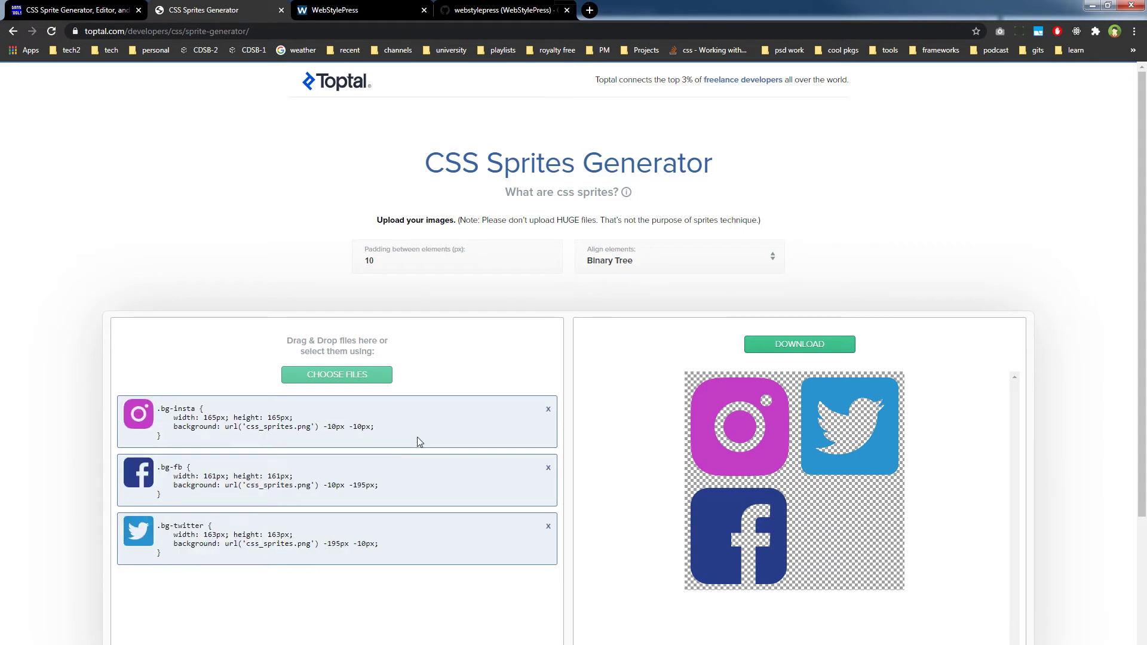
Return to the icons folder and bring up the context menu on its empty space.
key("alt+Tab")
left_click(518, 439)
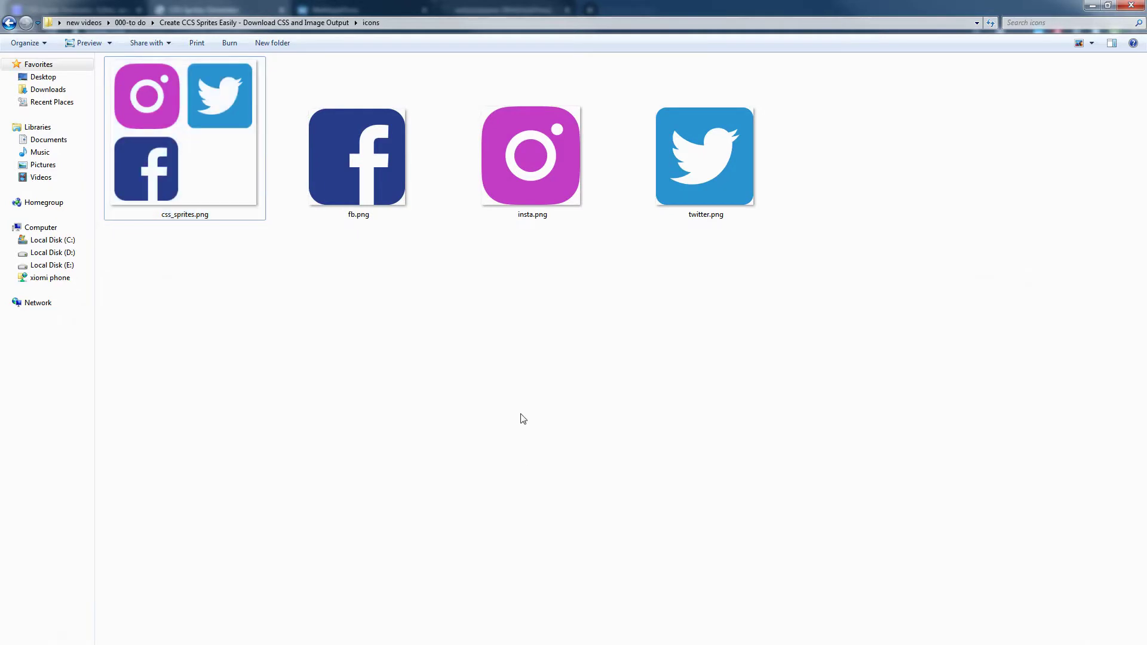
right_click(549, 354)
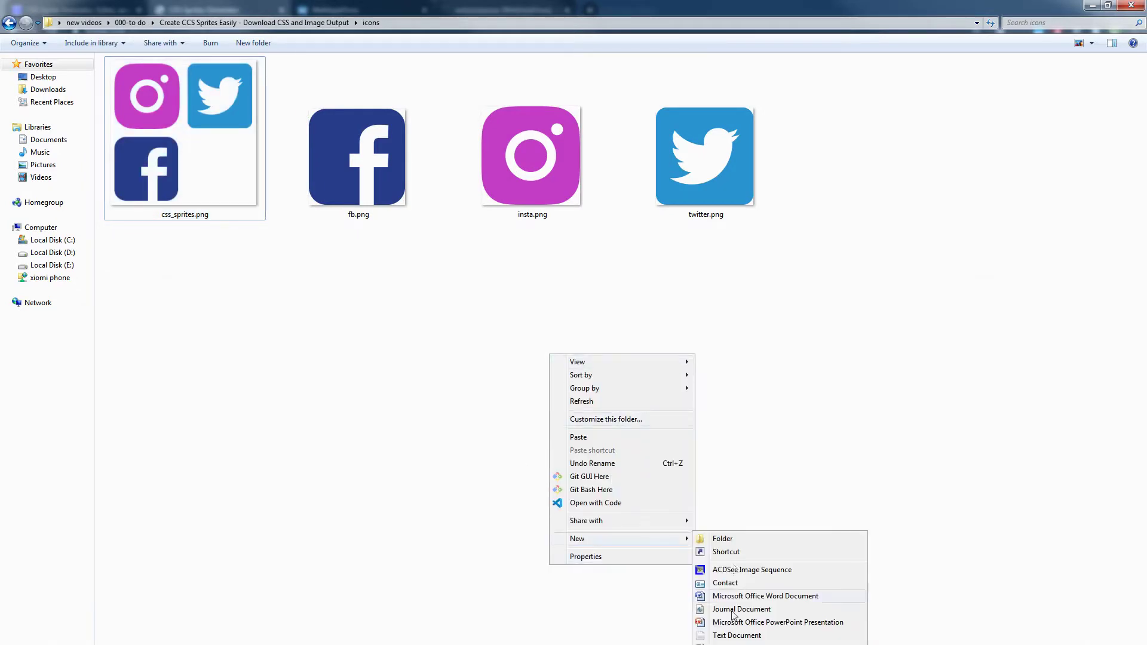
Create a new text document named index.html, accepting the extension change, and start dragging it toward VS Code.
left_click(724, 634)
type("index")
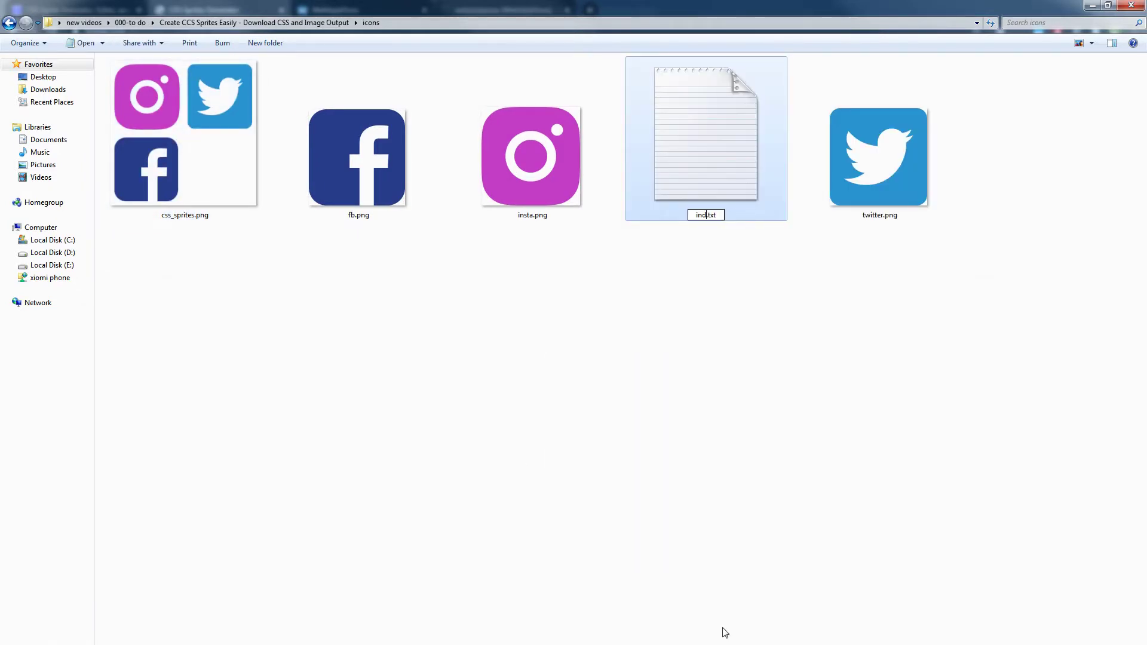
type(".html")
key("shift+End")
key("Delete")
key("Return")
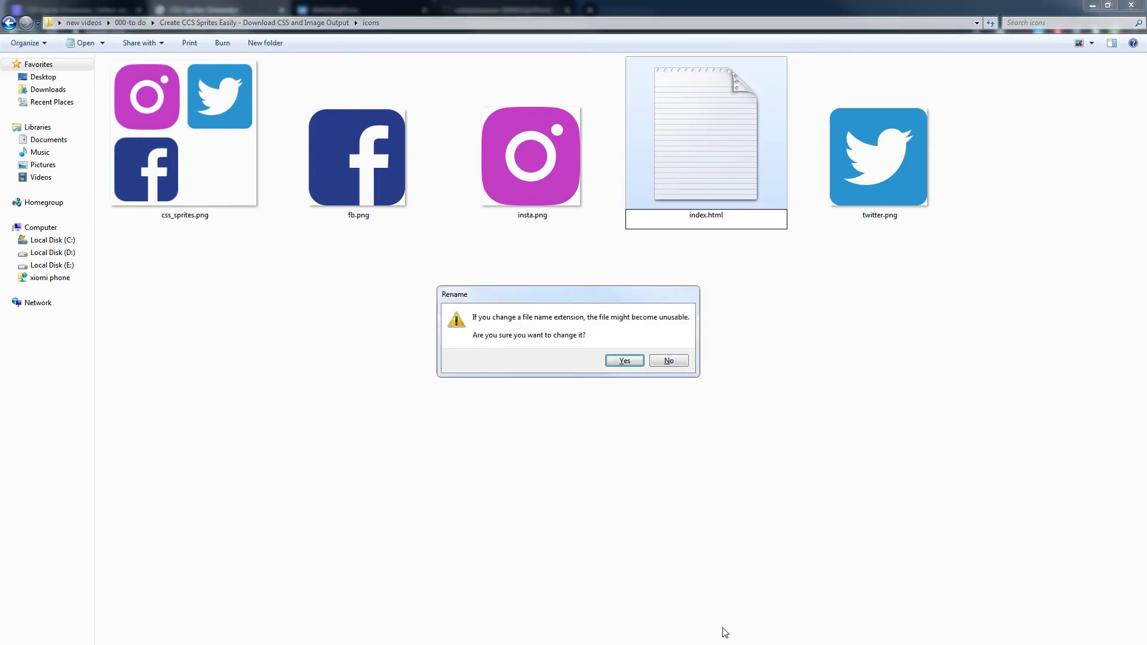
key("Return")
left_click_drag(519, 173, 280, 640)
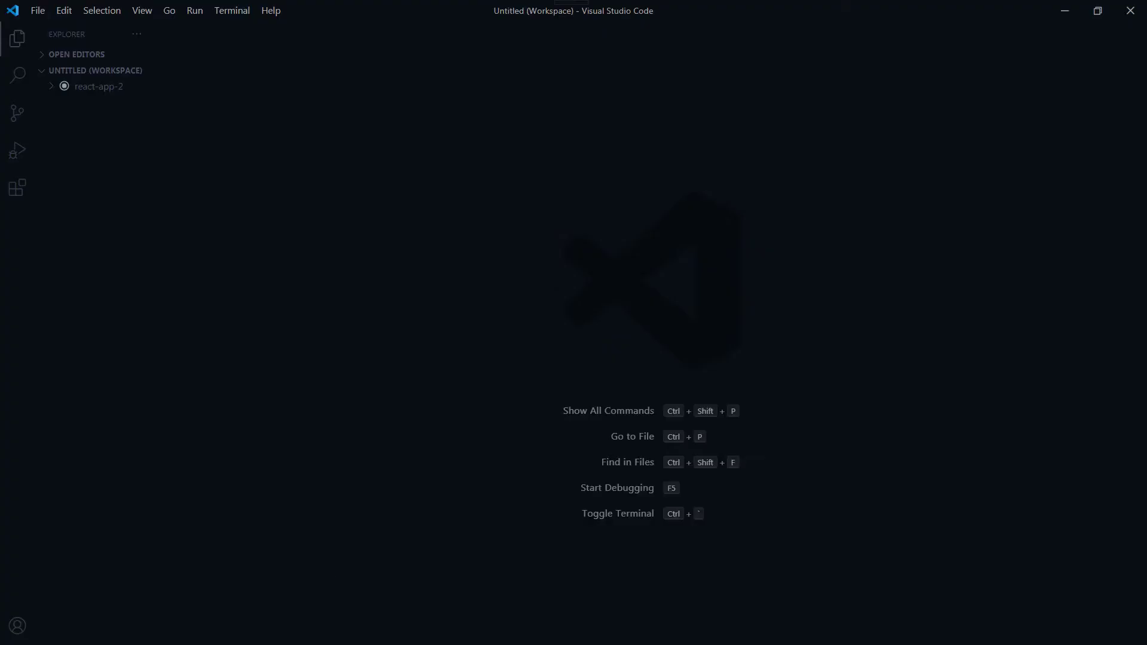
Drop index.html into VS Code and insert the snip-html starter page template.
left_click_drag(280, 642, 494, 220)
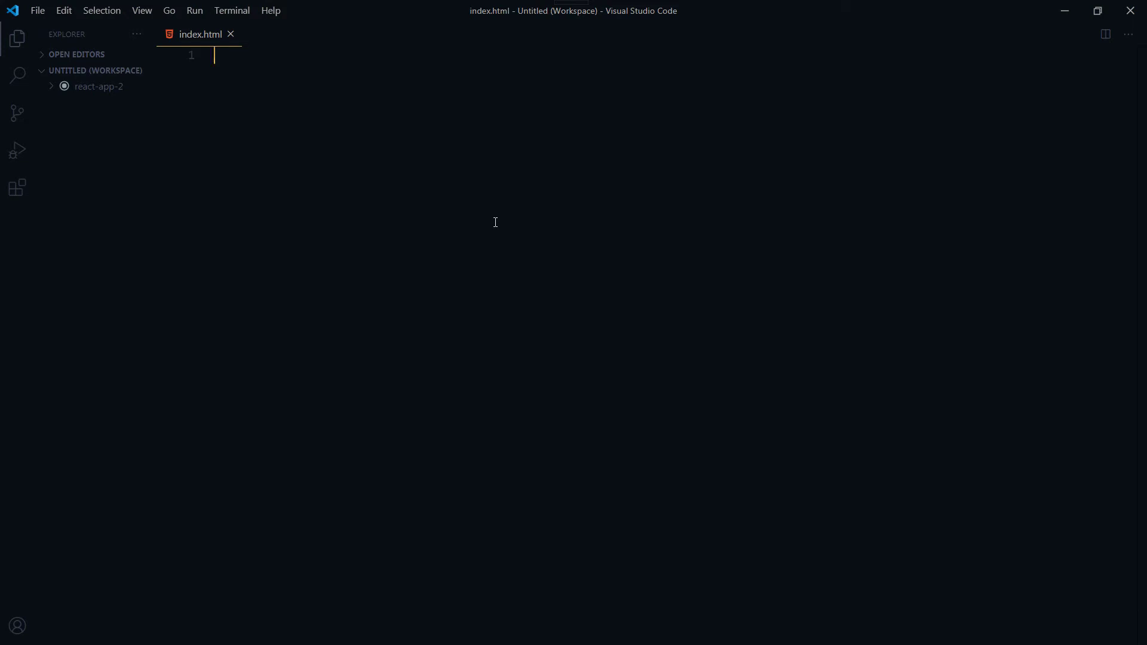
type("snip")
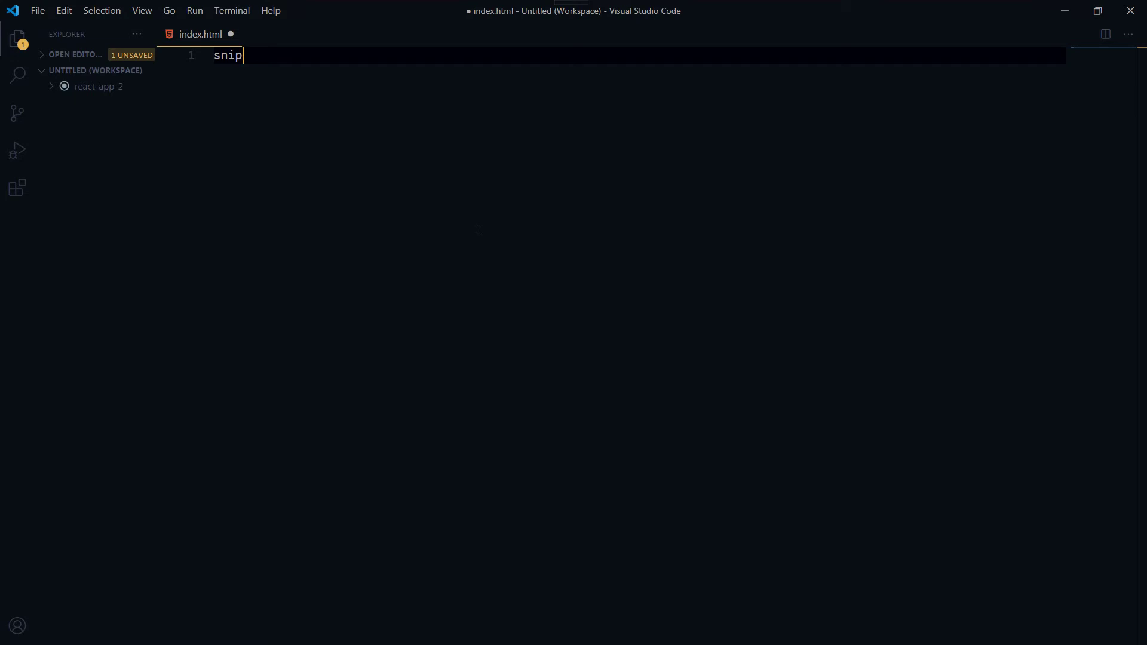
key("ctrl+space")
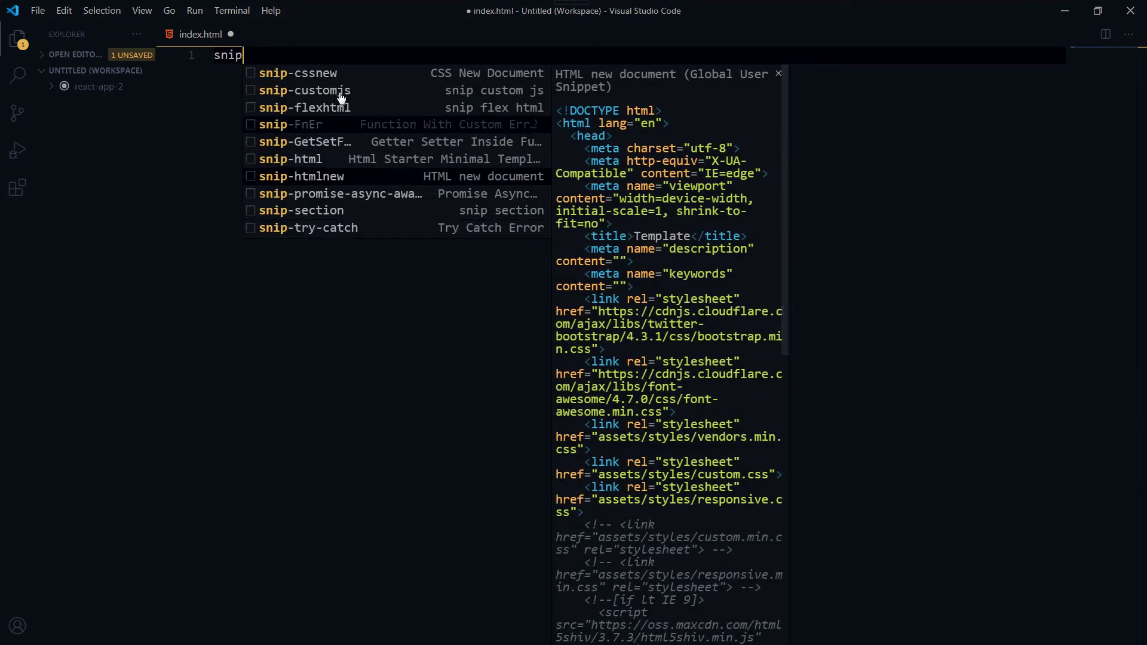
left_click(320, 165)
Delete the stylesheet link lines by mistake, then undo to restore them.
left_click(569, 218)
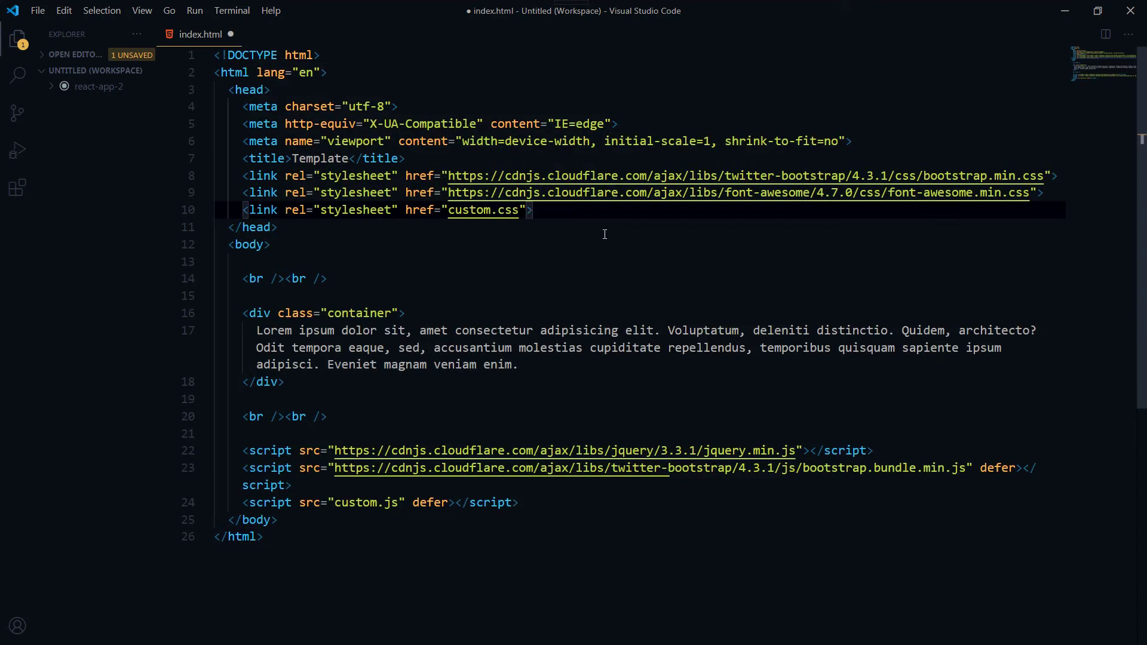
key("Up")
key("Up")
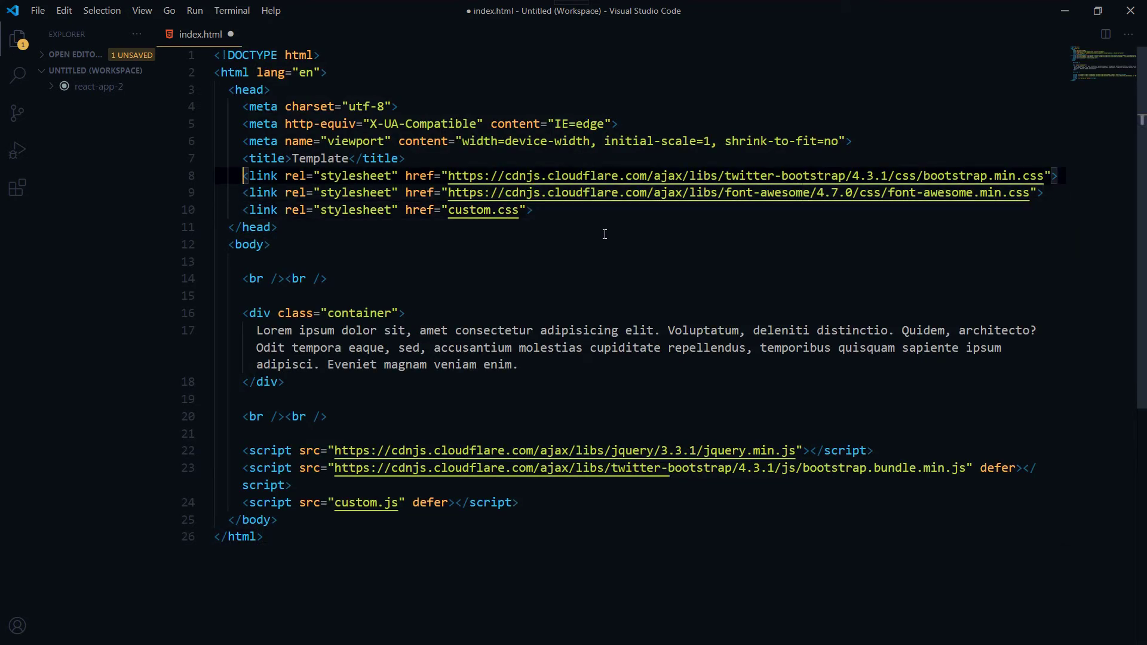
key("shift+Down")
key("shift+Down")
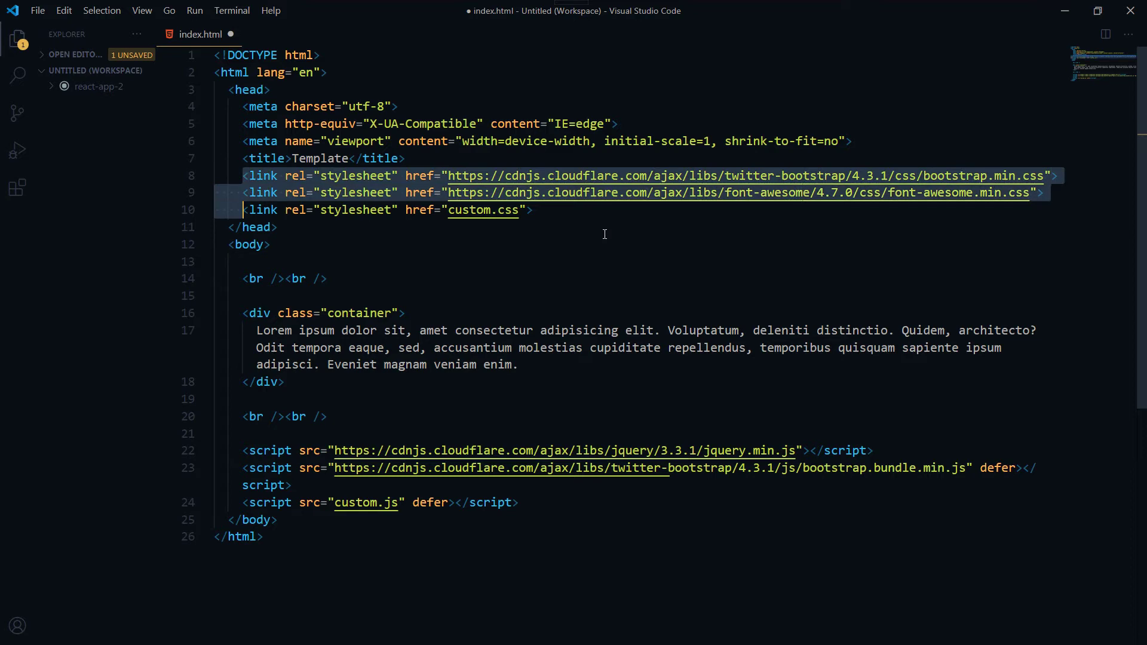
key("shift+End")
key("BackSpace")
key("ctrl+shift+k")
key("Down")
key("Down")
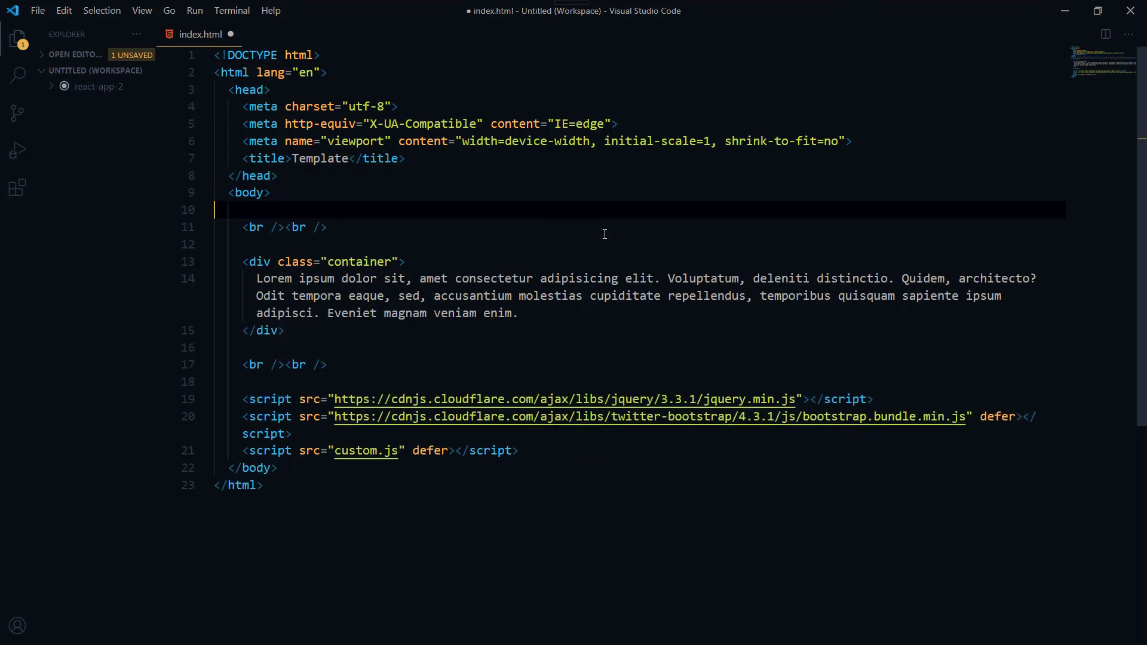
key("Down")
key("Down")
key("Down")
key("Down")
key("Down")
key("Down")
key("Down")
key("Down")
key("ctrl+z")
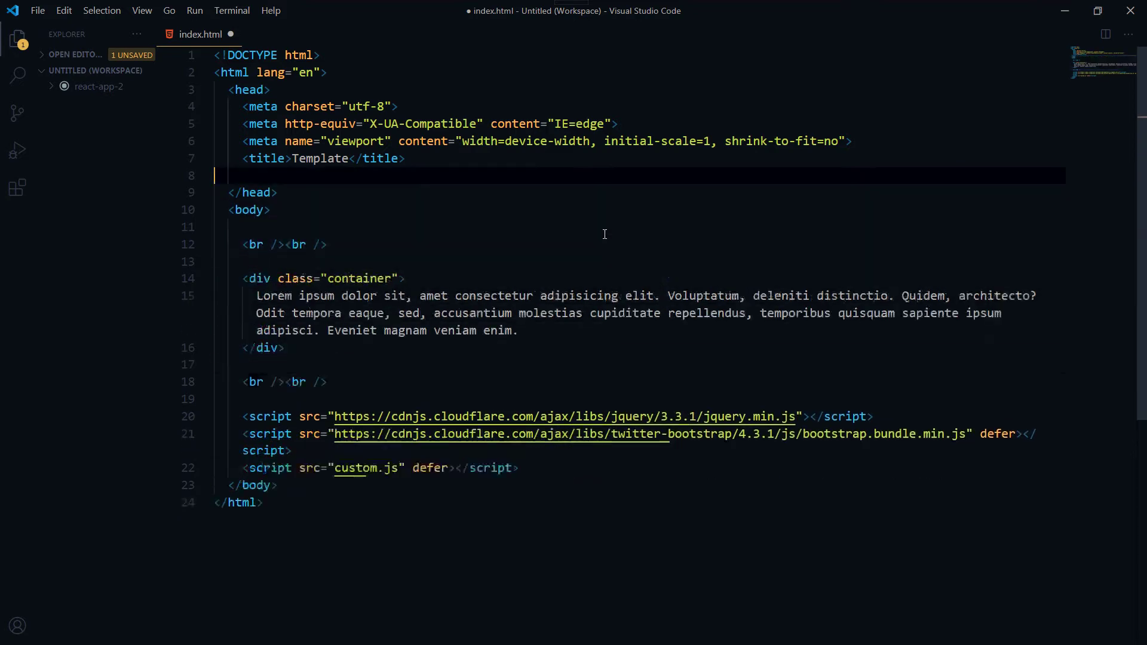
key("ctrl+z")
key("Left")
key("Down")
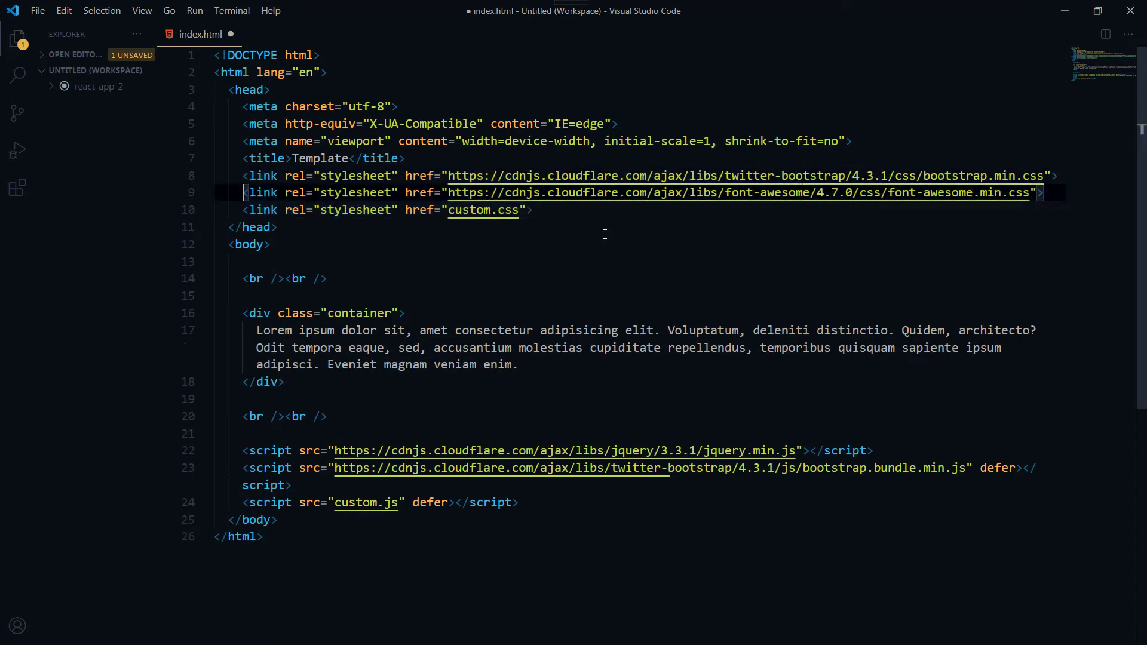
Remove the font-awesome and custom.css link lines, keeping only the Bootstrap stylesheet.
key("shift+Down")
key("shift+End")
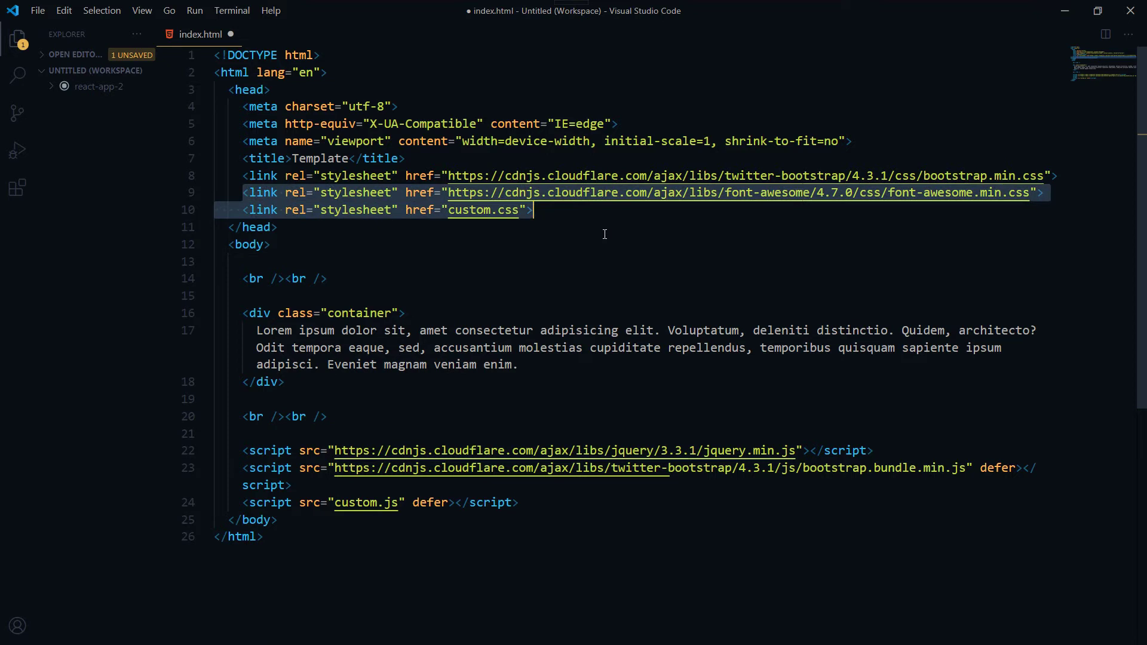
key("BackSpace")
key("Delete")
key("Down")
key("Down")
key("Down")
key("Down")
key("Down")
key("Down")
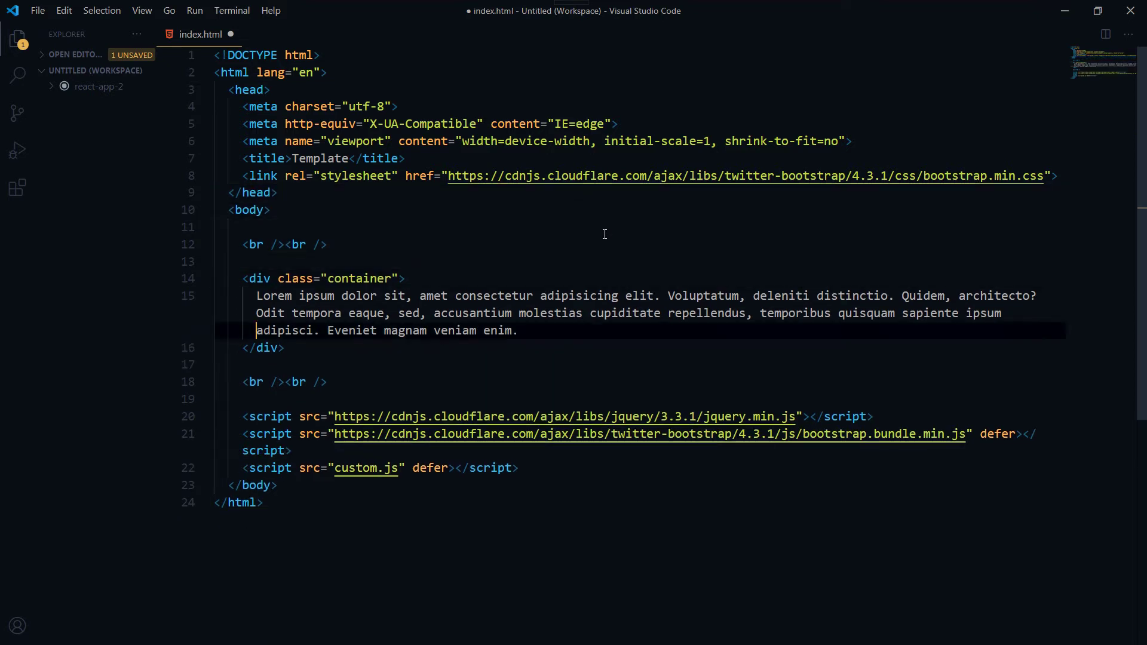
key("Down")
key("Down")
key("Down")
Delete the jquery, bootstrap and custom.js script tags and the leftover empty line.
key("Home")
key("shift+Down")
key("shift+Down")
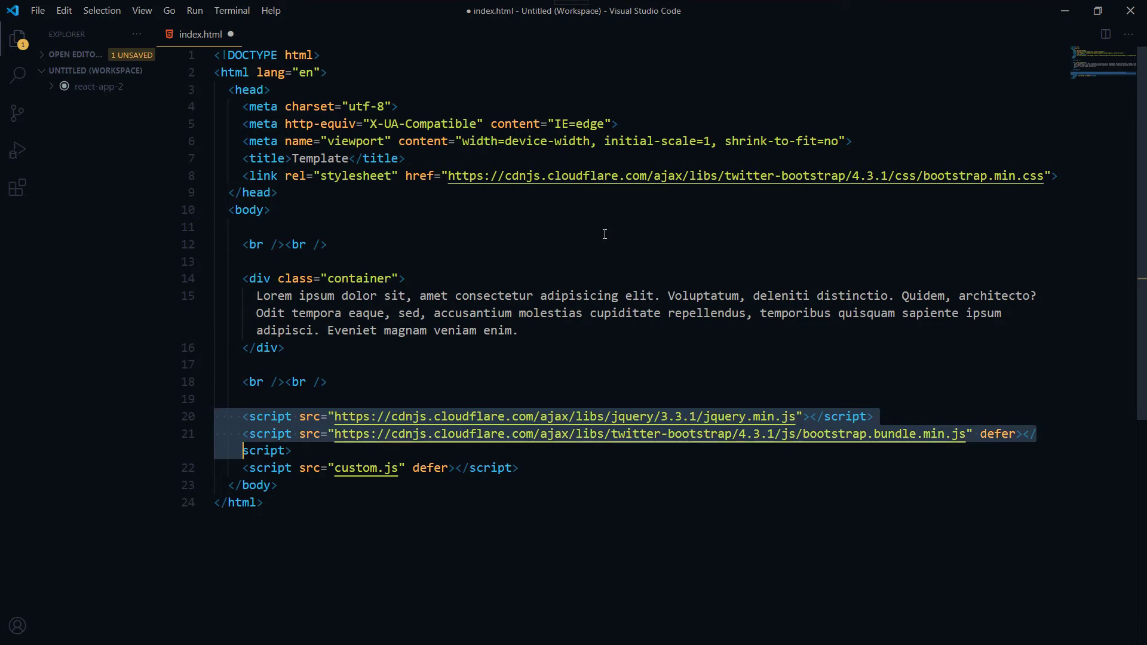
key("shift+Down")
key("shift+End")
key("BackSpace")
key("Up")
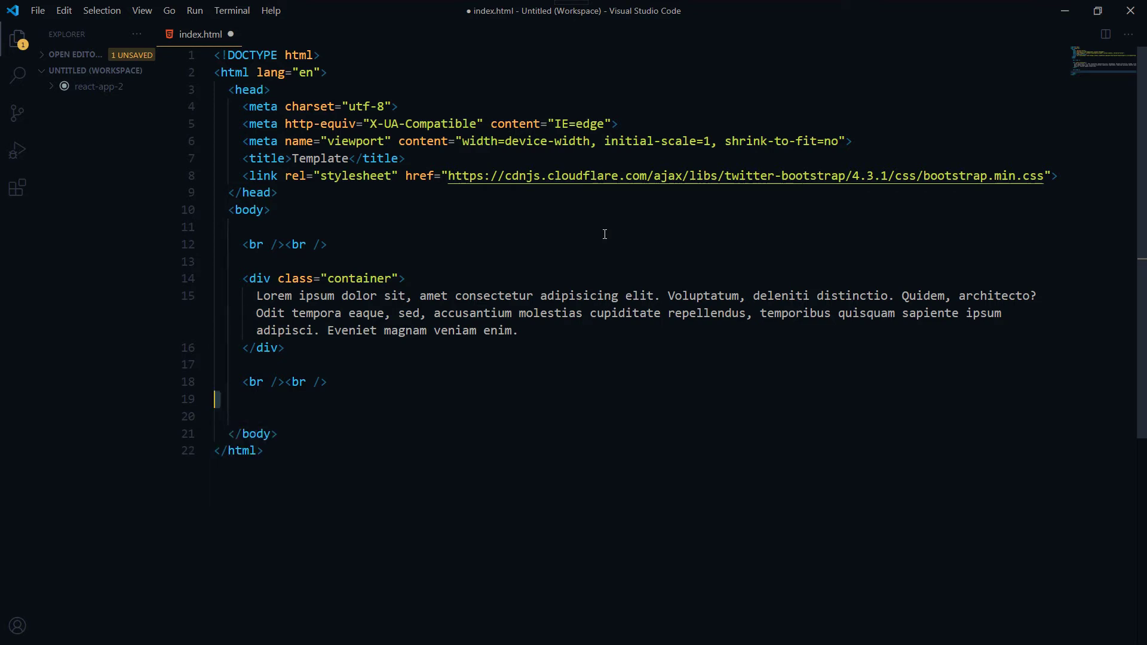
key("BackSpace")
key("Up")
Delete the lorem ipsum placeholder paragraph, leaving the container div empty.
key("Up")
key("Up")
key("End")
key("Up")
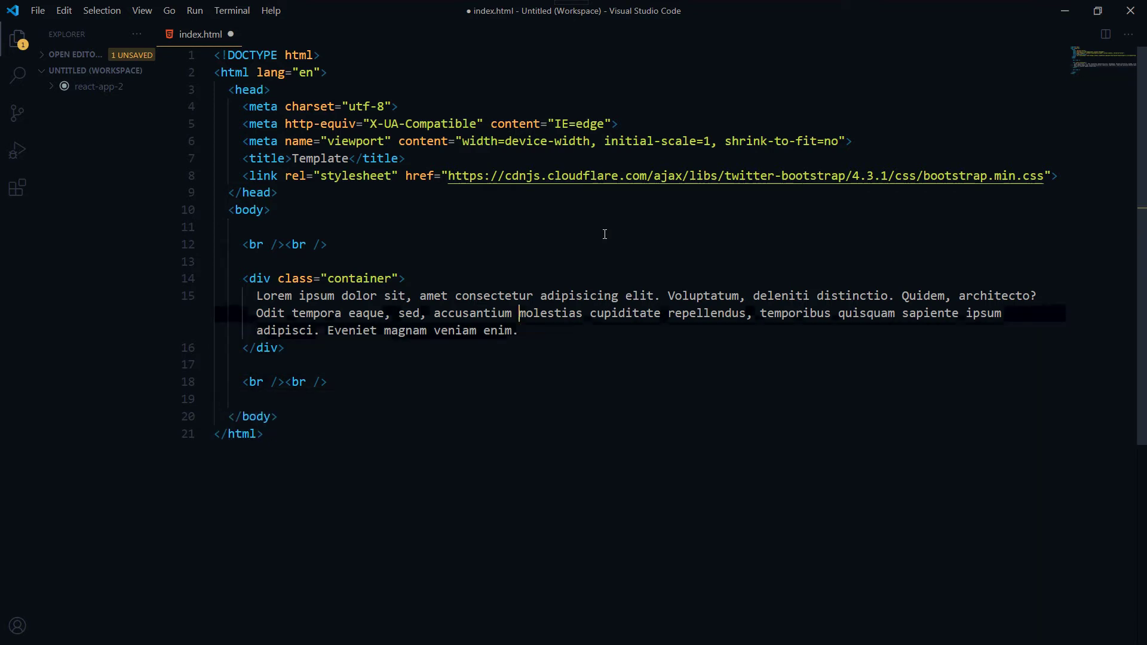
key("Up")
key("Home")
key("shift+Down")
key("shift+End")
key("BackSpace")
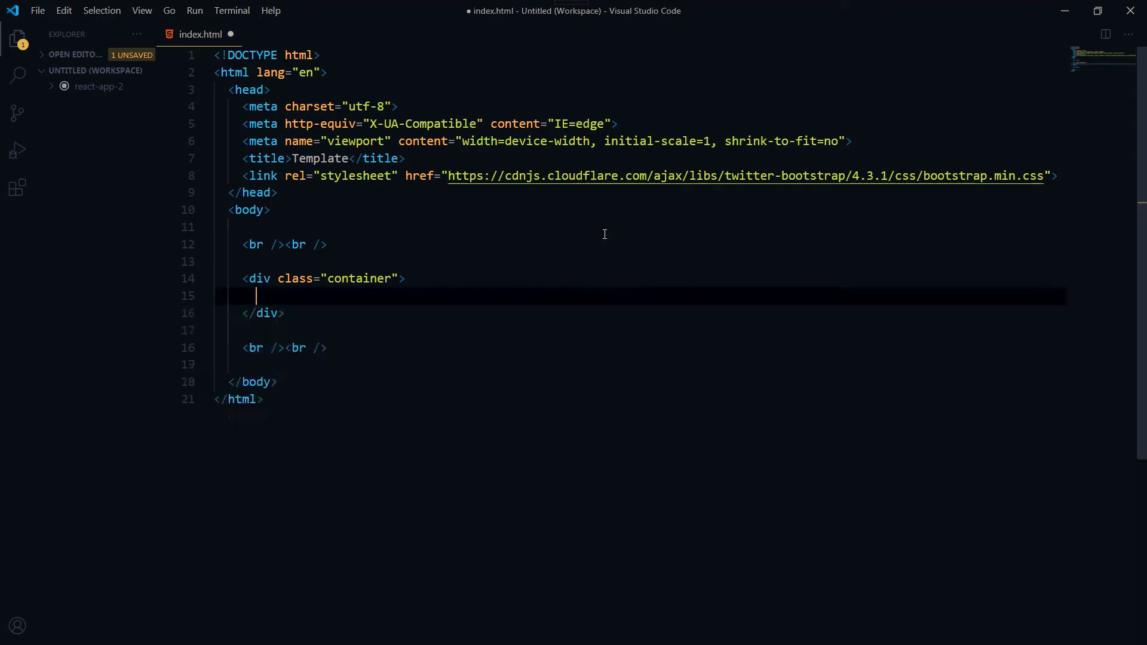
type("<")
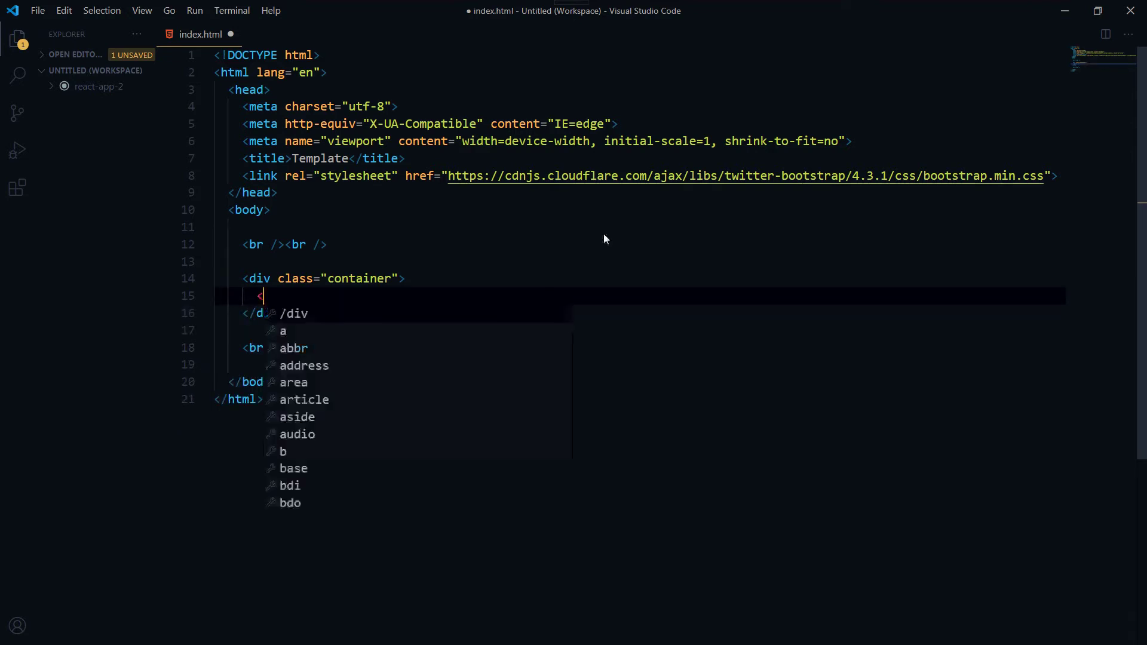
type("div></div>")
Add a div class="row" inside the container and a col-md-4 div nested within it.
key("Left")
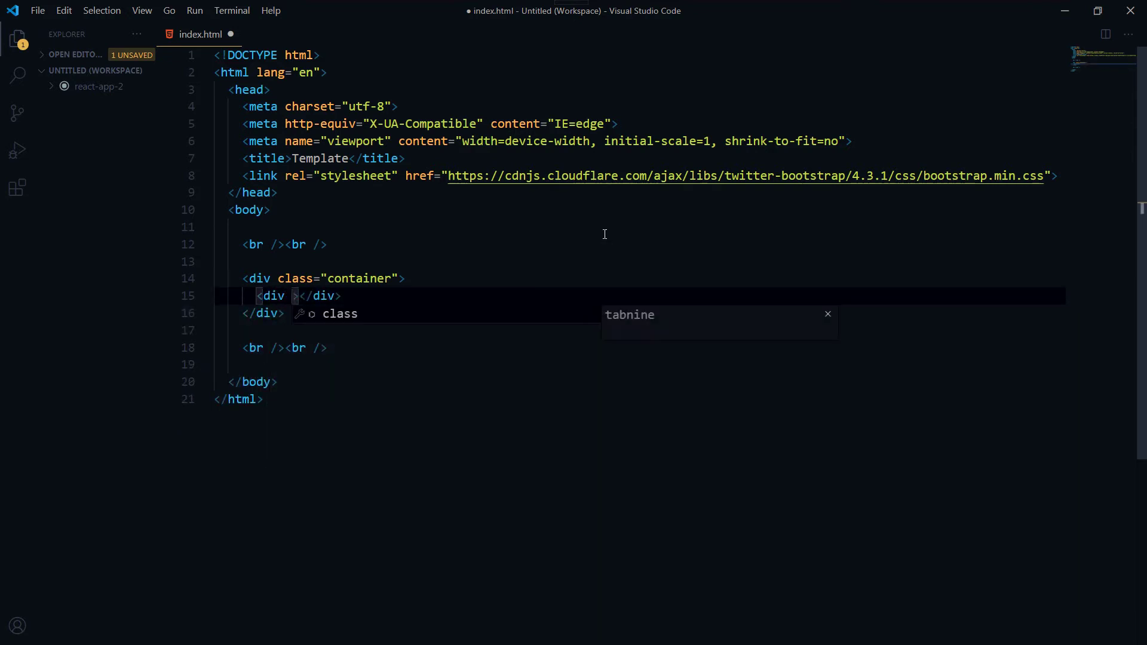
type("class=\"")
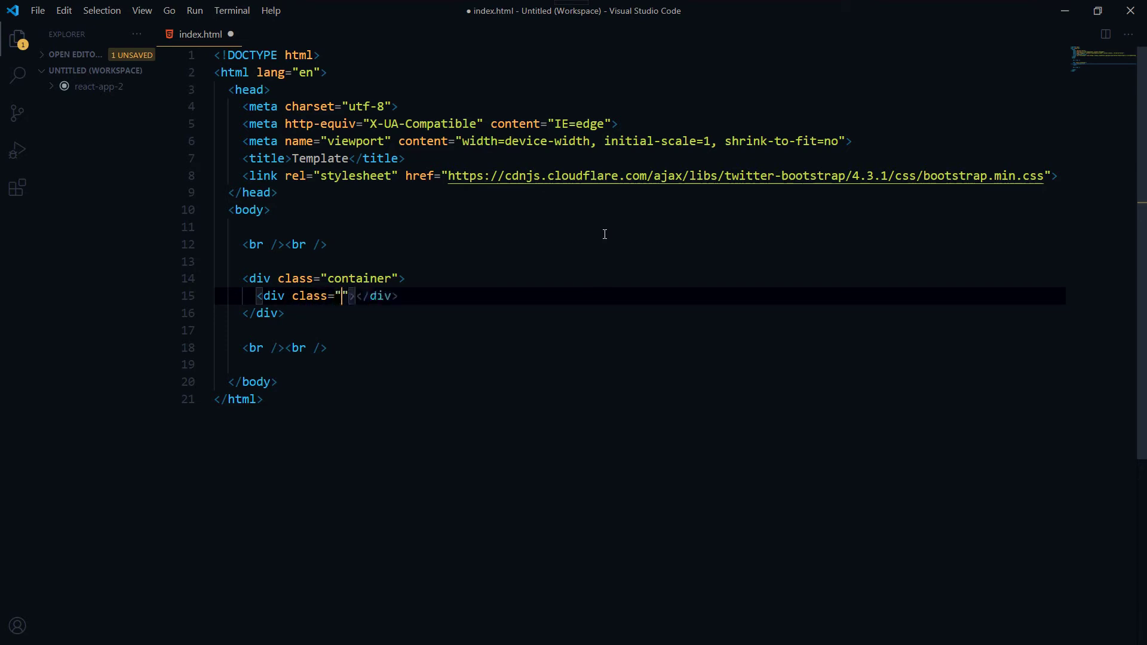
type("row")
key("End")
key("shift+Home")
key("ctrl+c")
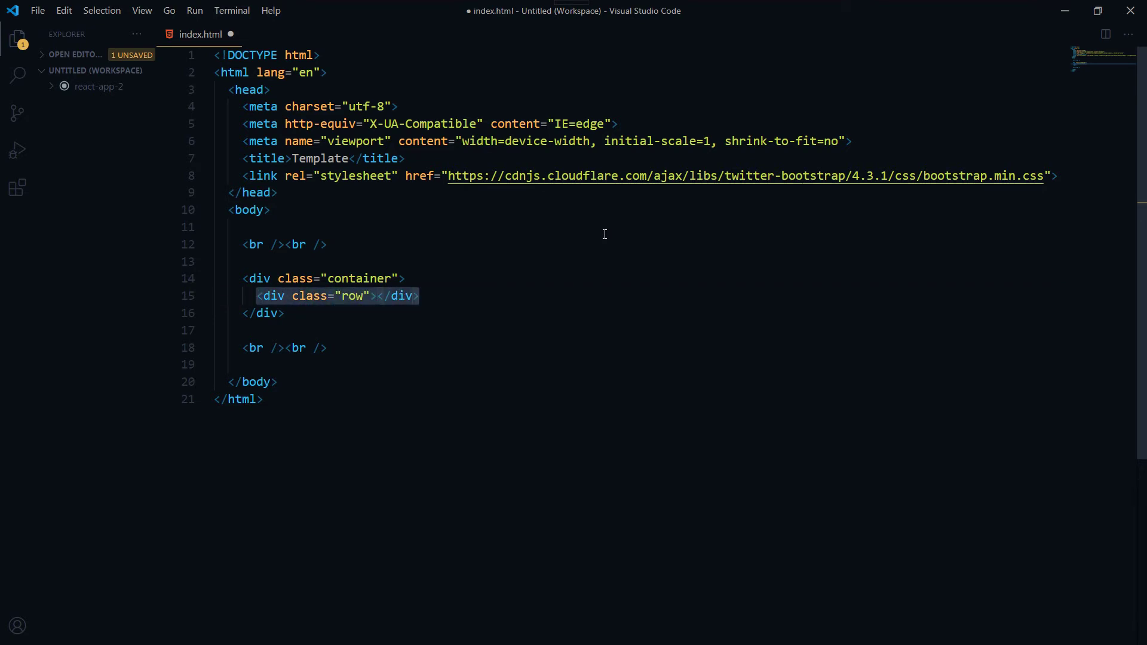
key("Right")
key("Left")
key("Left")
key("Left")
key("Return")
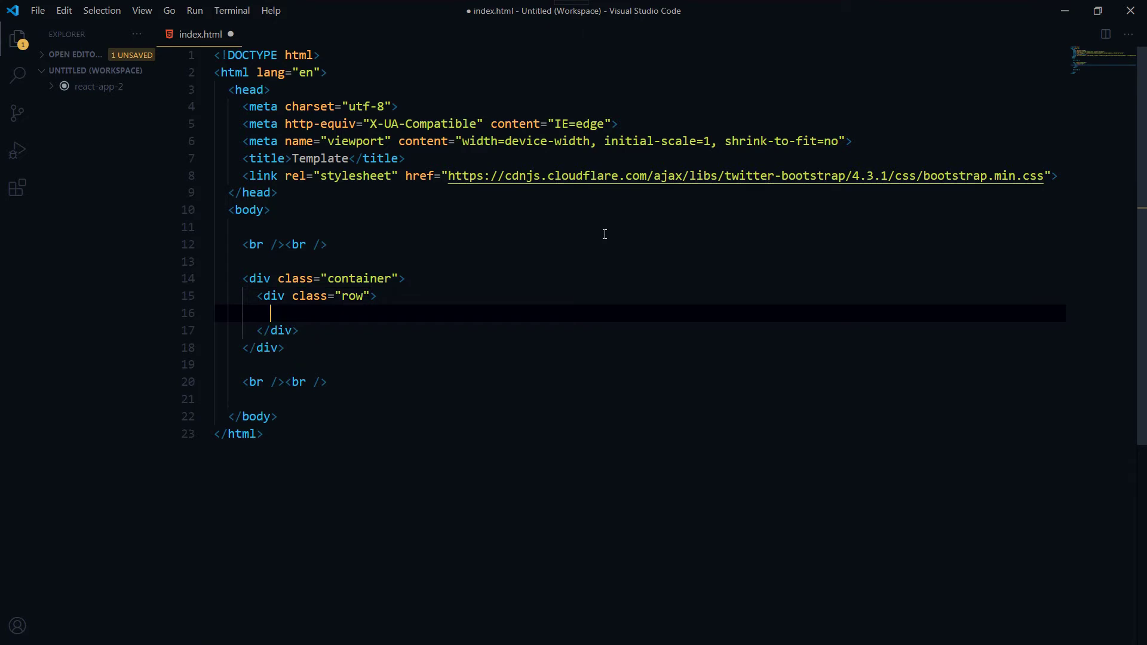
key("ctrl+v")
key("Left")
key("Left")
key("Left")
key("shift+Left")
key("shift+Left")
key("shift+Left")
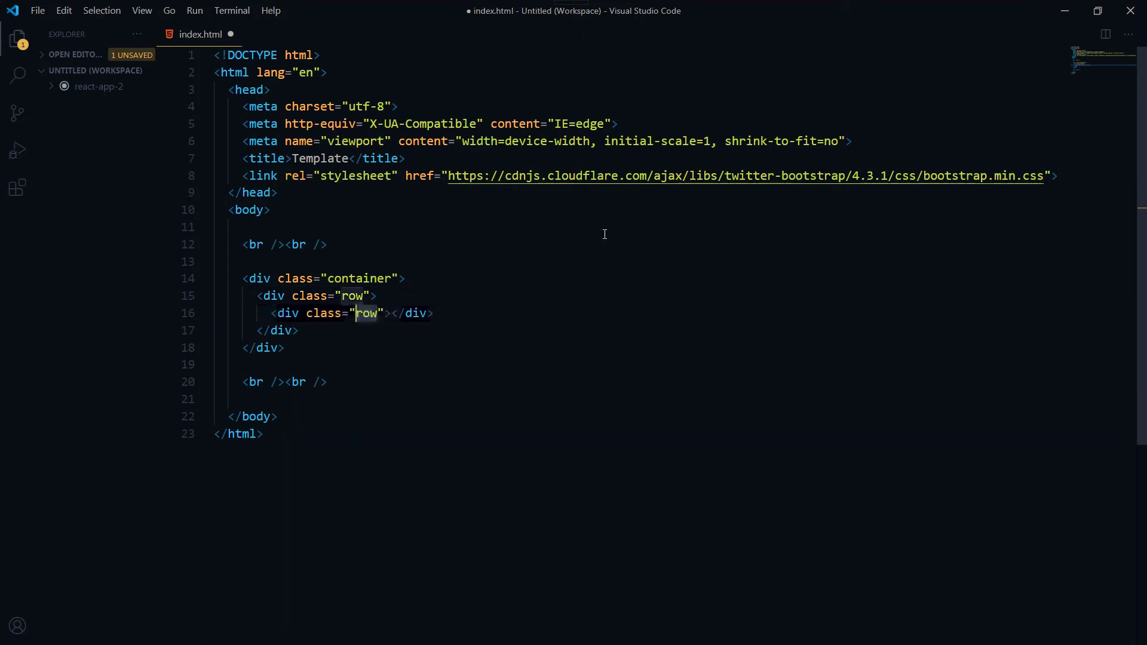
key("BackSpace")
type("col-")
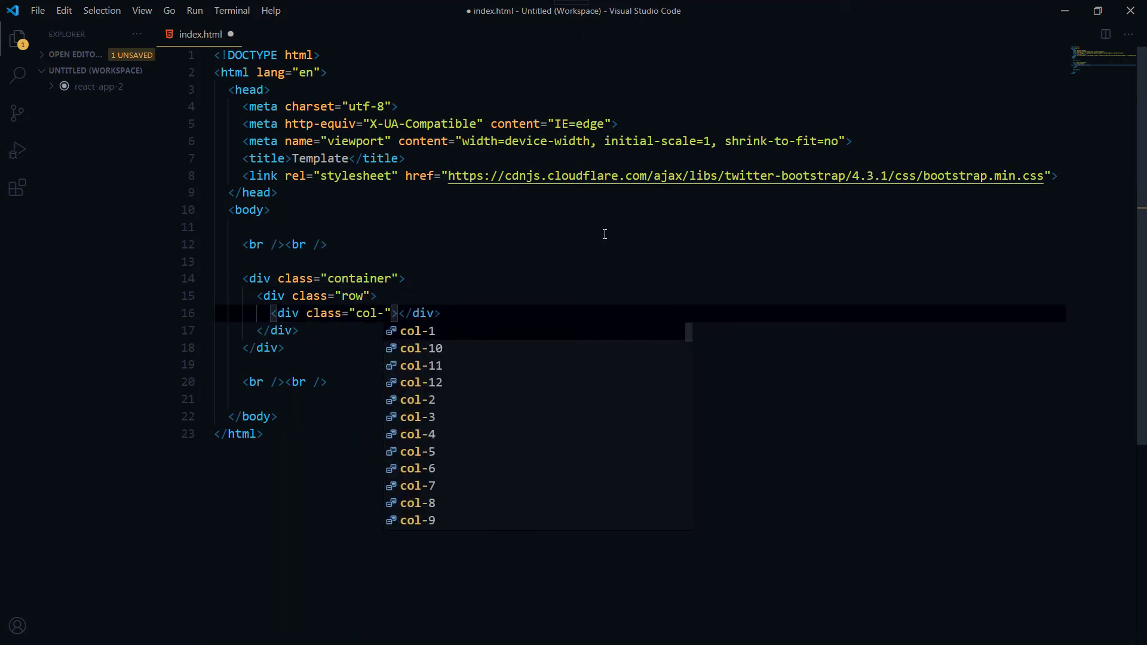
type("md-")
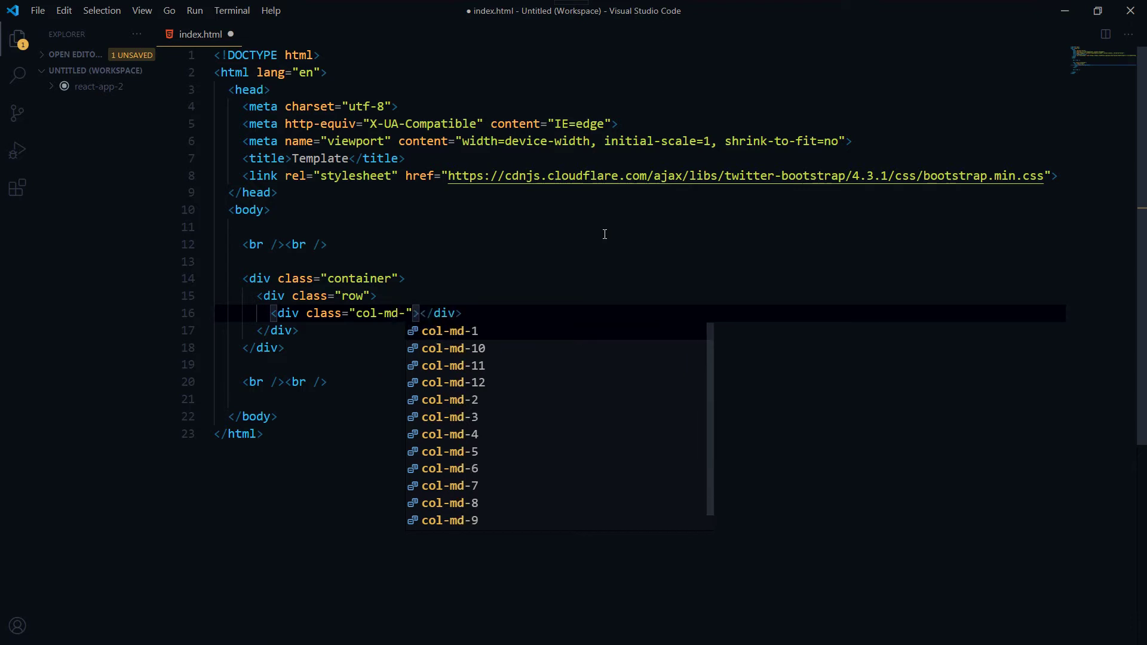
type("4")
key("End")
Duplicate the col-md-4 div twice to make three columns.
key("shift+Home")
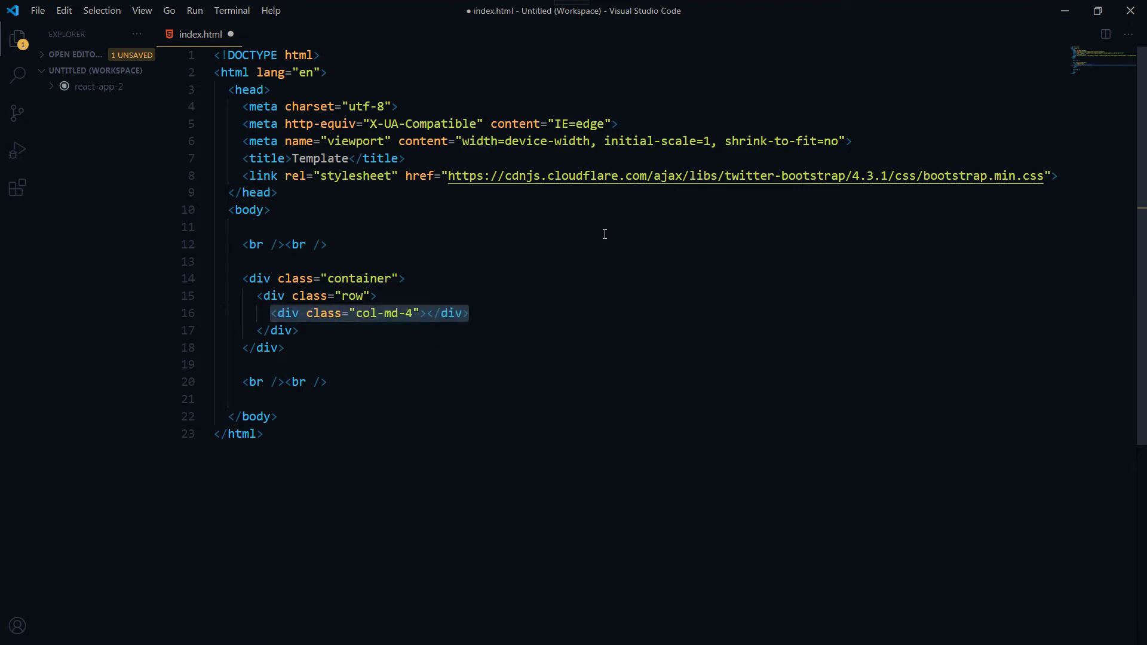
key("shift+alt+Down")
key("shift+alt+Up")
key("Up")
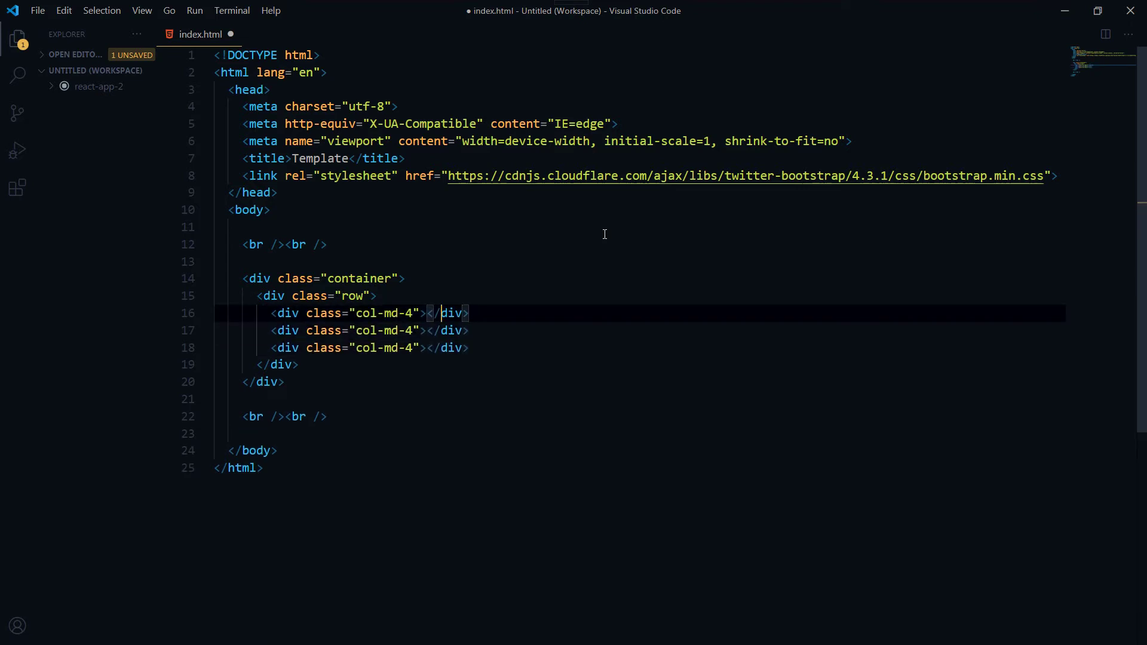
Expand each of the three column divs onto separate lines.
key("Return")
key("Down")
key("Down")
key("End")
key("Left")
key("Left")
key("Left")
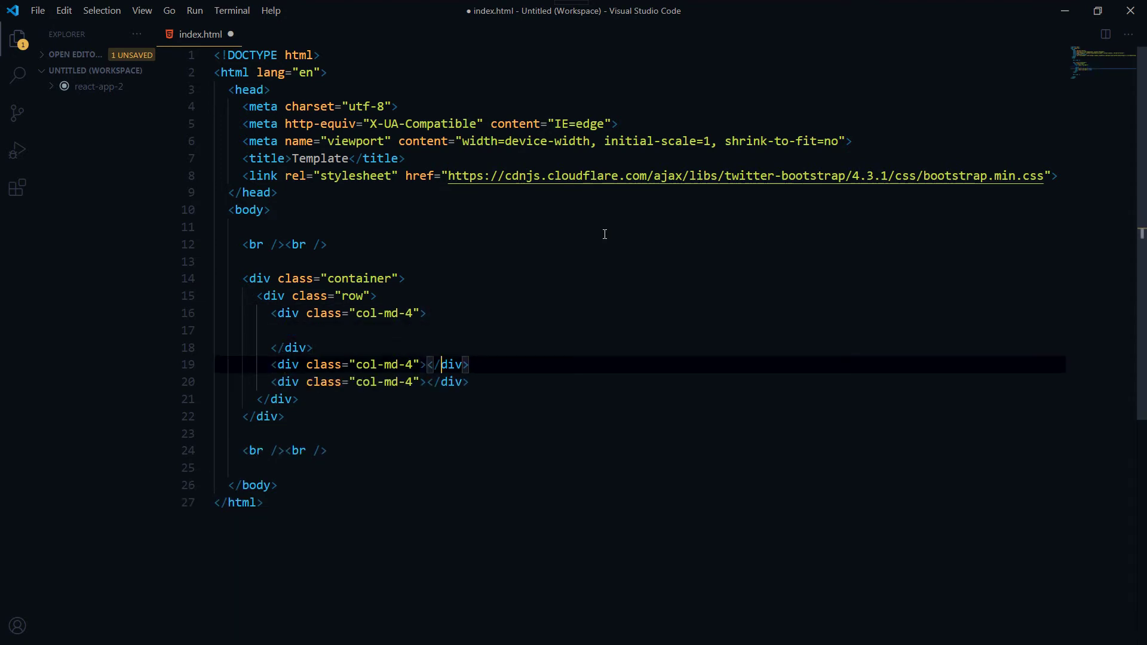
key("Return")
key("Down")
key("Down")
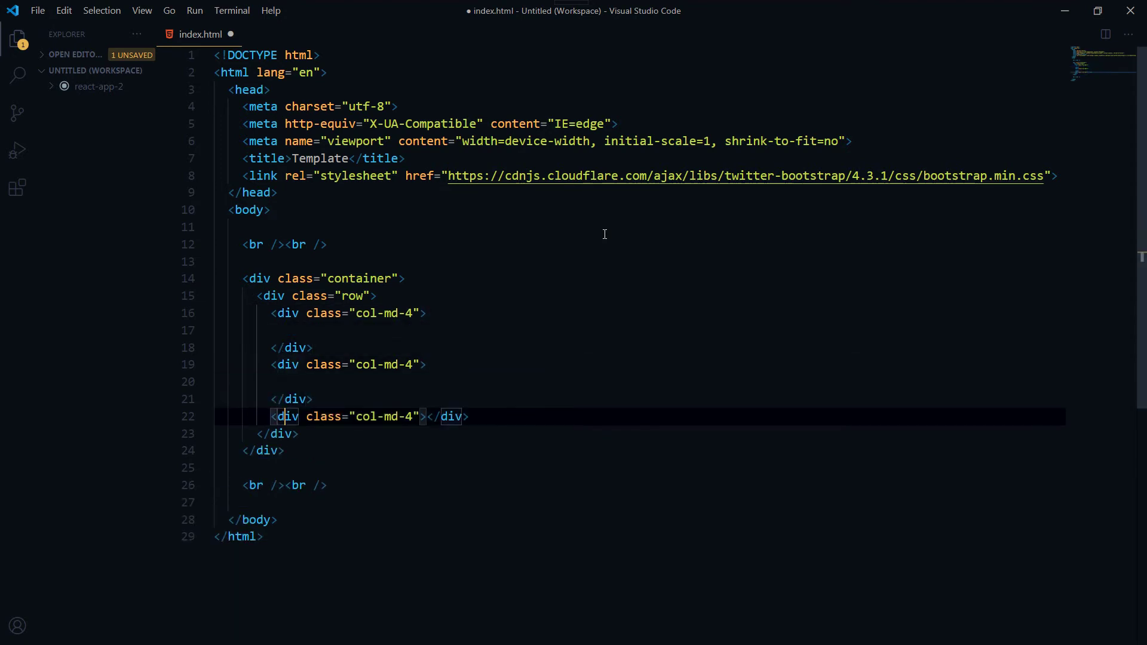
key("End")
key("Left")
key("Left")
key("Left")
key("Left")
key("Left")
key("Return")
left_click(503, 399)
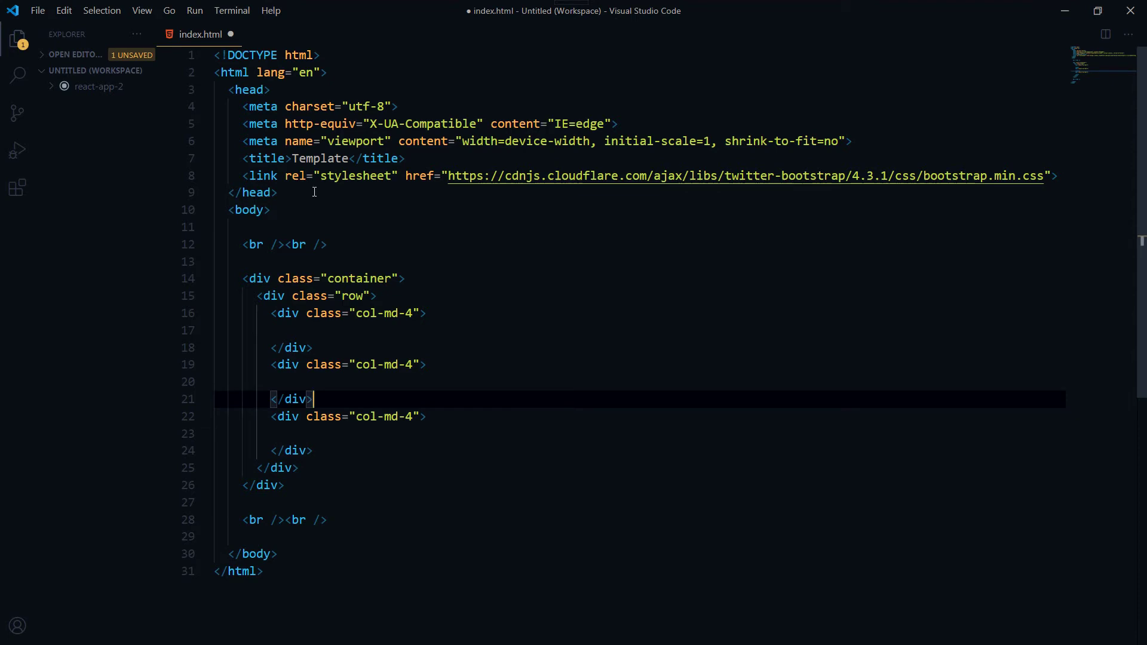
Add a blank line after the Bootstrap link tag in the head.
left_click(627, 192)
left_click(1062, 177)
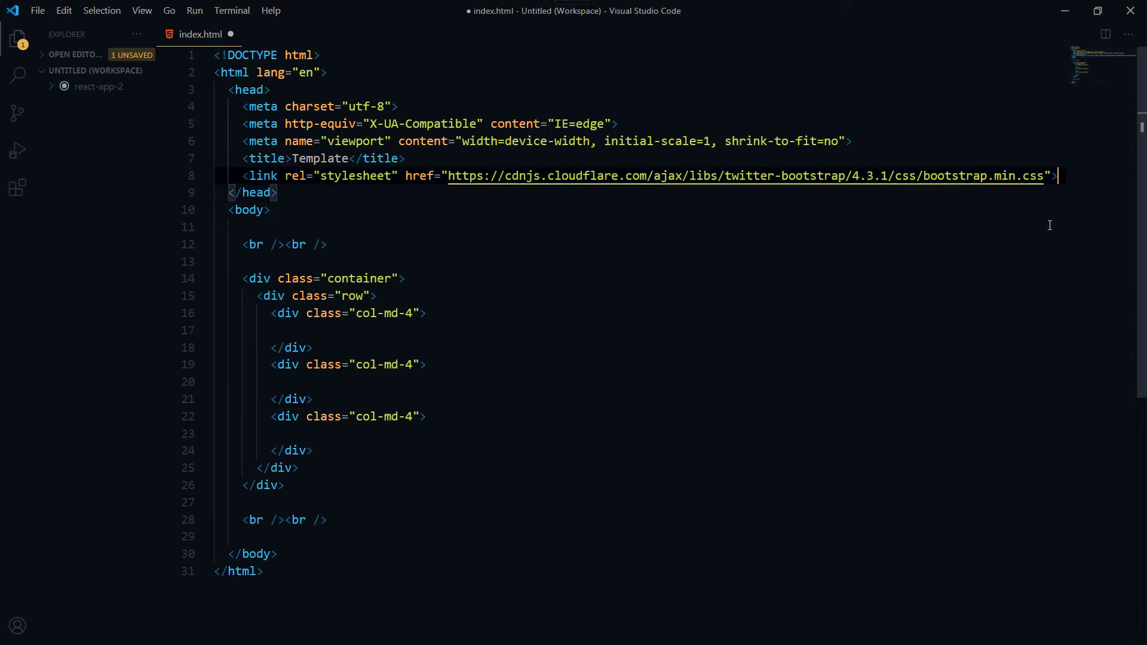
key("Return")
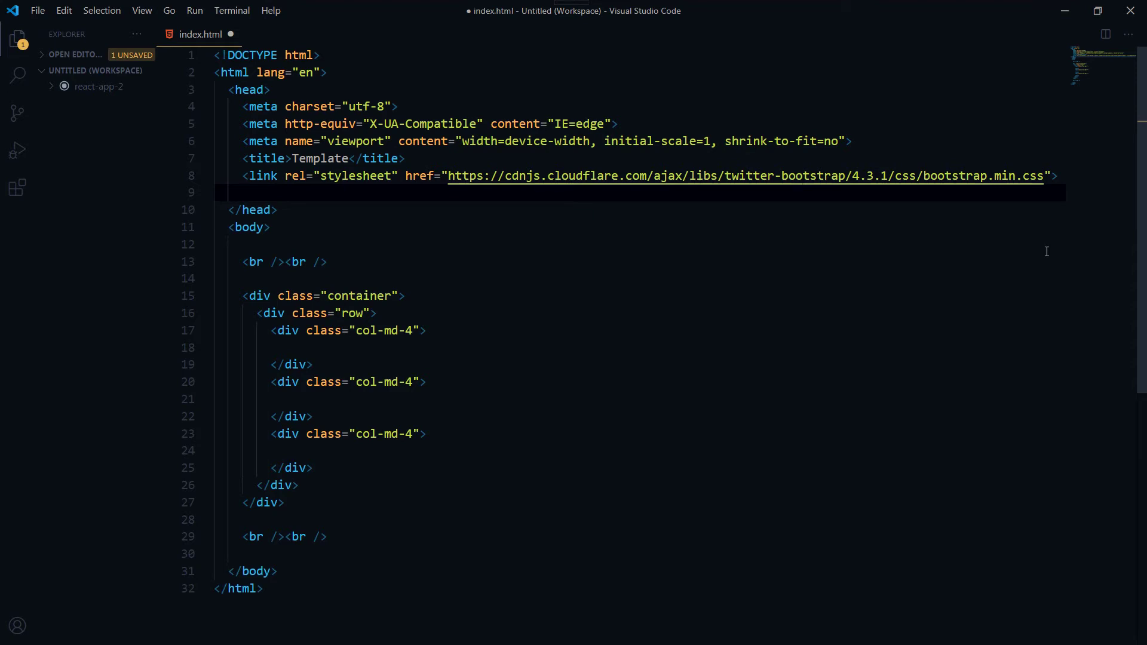
Duplicate the Bootstrap link tag onto the line below it.
key("Up")
key("shift+End")
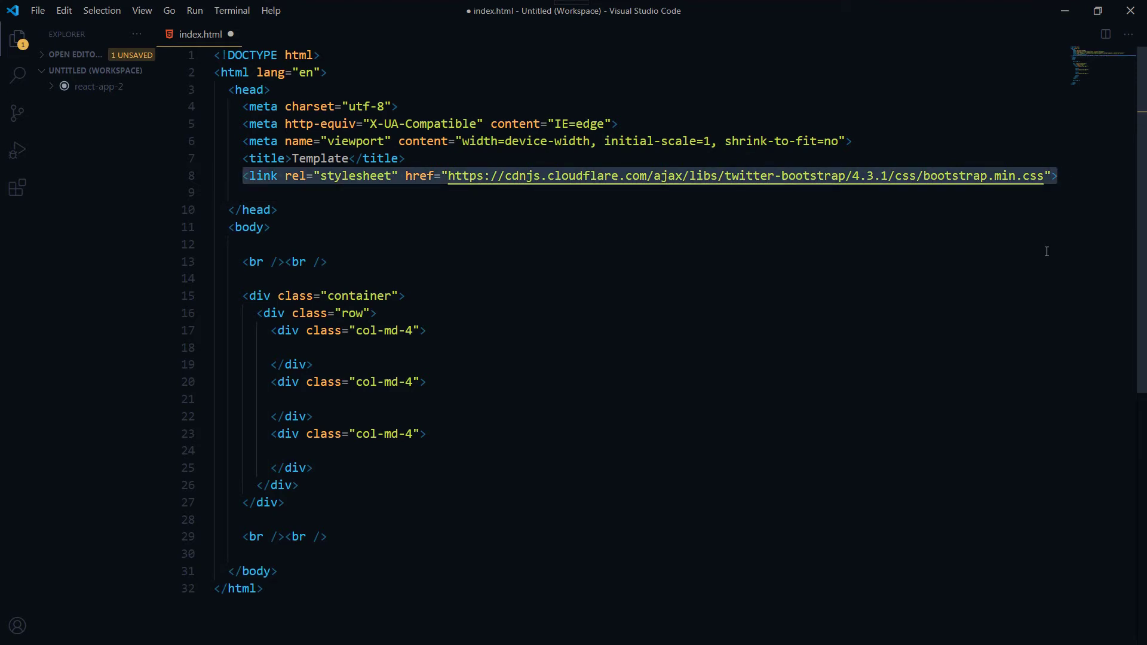
key("ctrl+c")
key("Down")
key("ctrl+v")
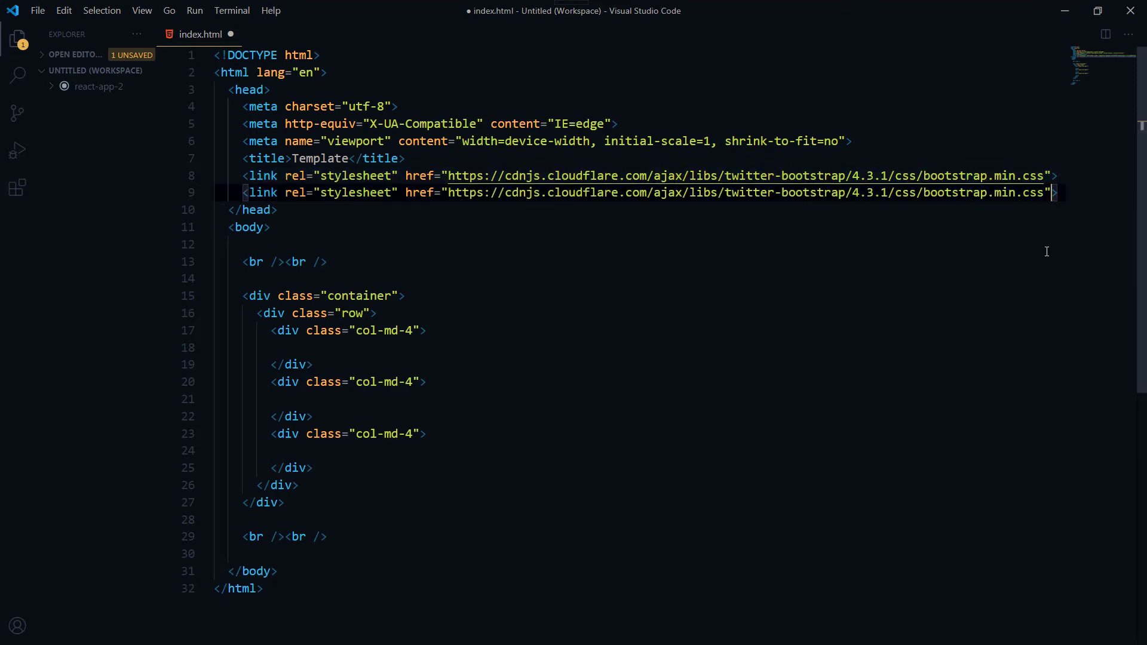
Replace the copied link's CDN href with custom.css and save index.html.
key("Left")
key("Left")
key("ctrl+Left")
key("ctrl+Left")
key("ctrl+Left")
key("ctrl+Left")
key("ctrl+Left")
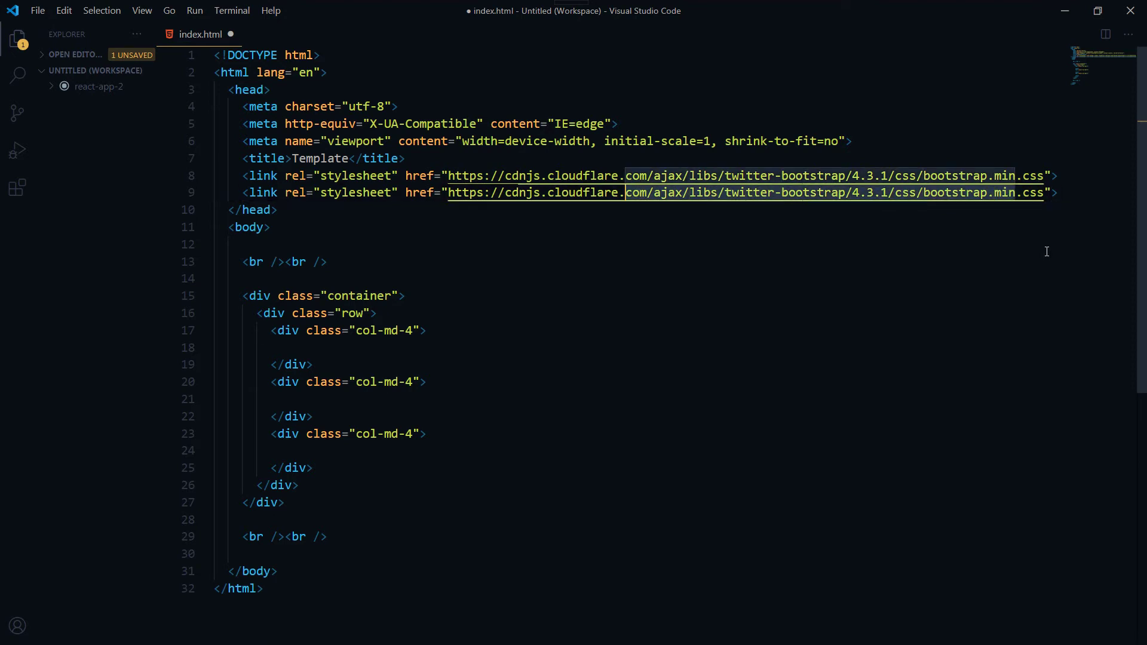
key("ctrl+Left")
key("ctrl+Left")
key("ctrl+Left")
key("ctrl+Left")
key("ctrl+Left")
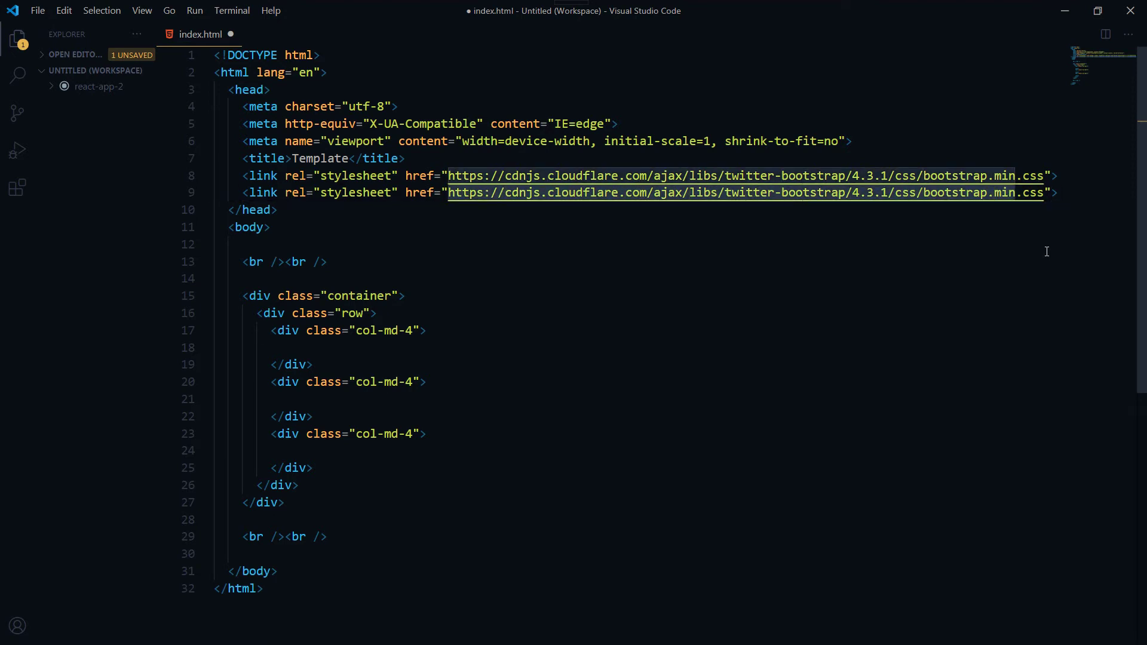
type("custom")
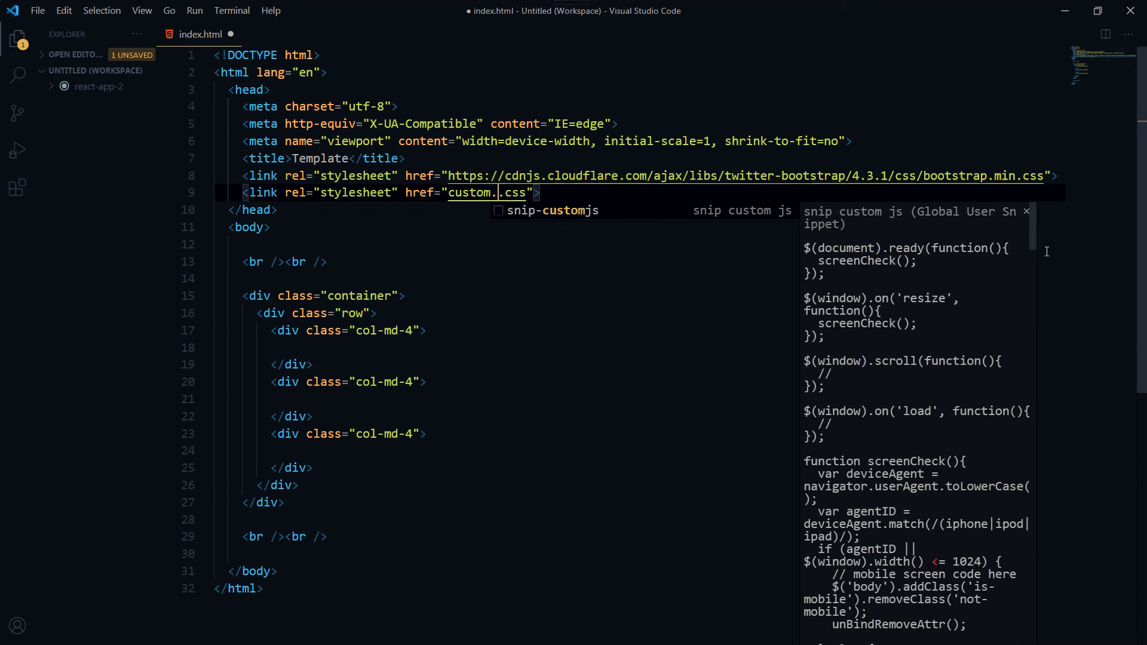
type(".cs")
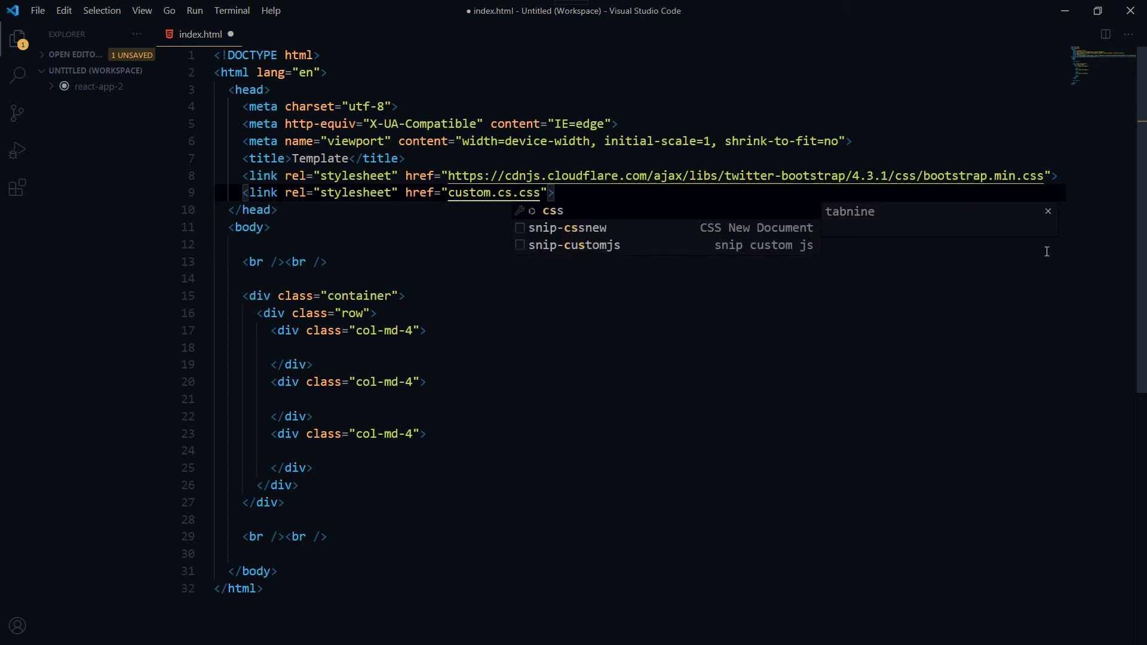
key("BackSpace")
key("BackSpace")
key("BackSpace")
key("End")
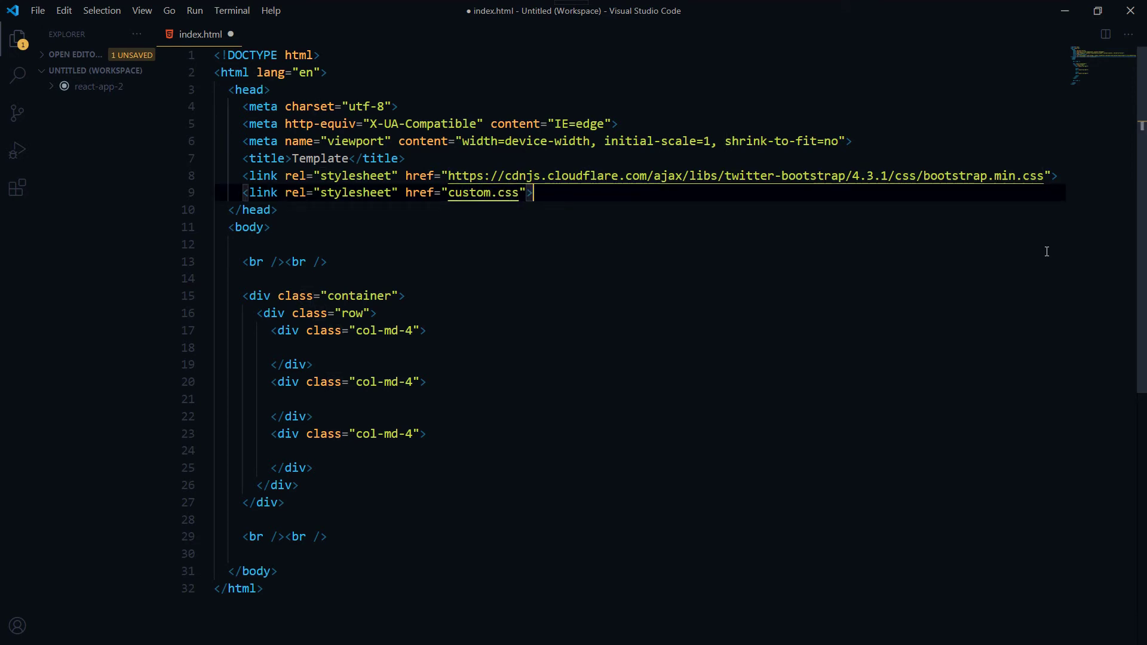
key("ctrl+s")
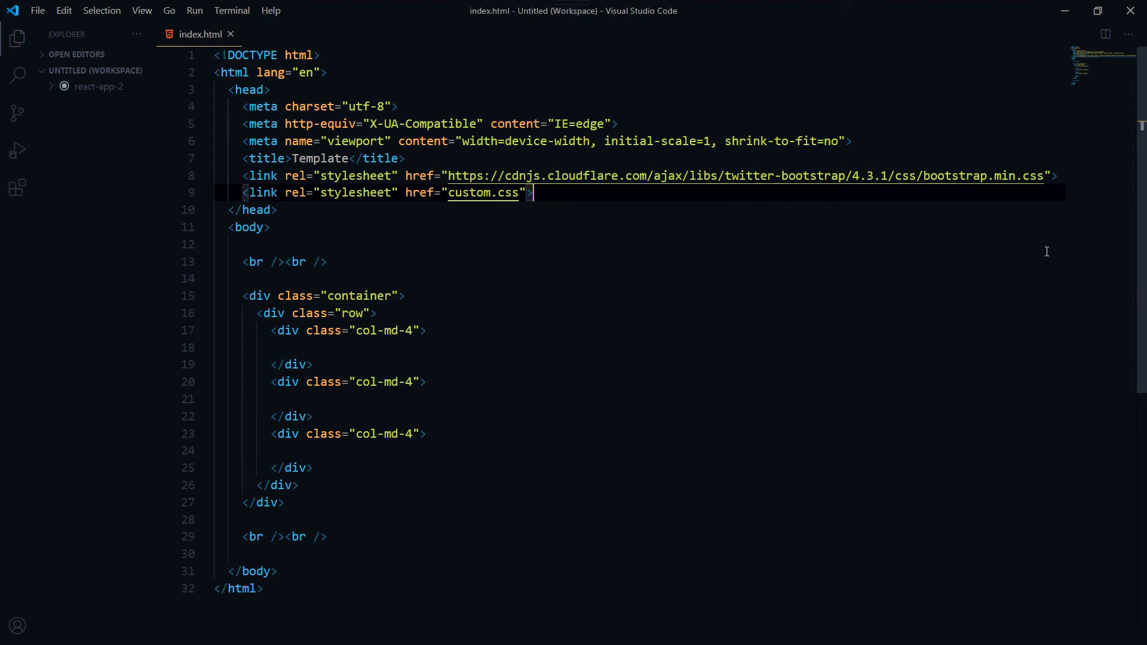
Create a new text document in the icons folder, rename it custom.css and confirm the extension warning.
right_click(563, 408)
mouse_move(590, 590)
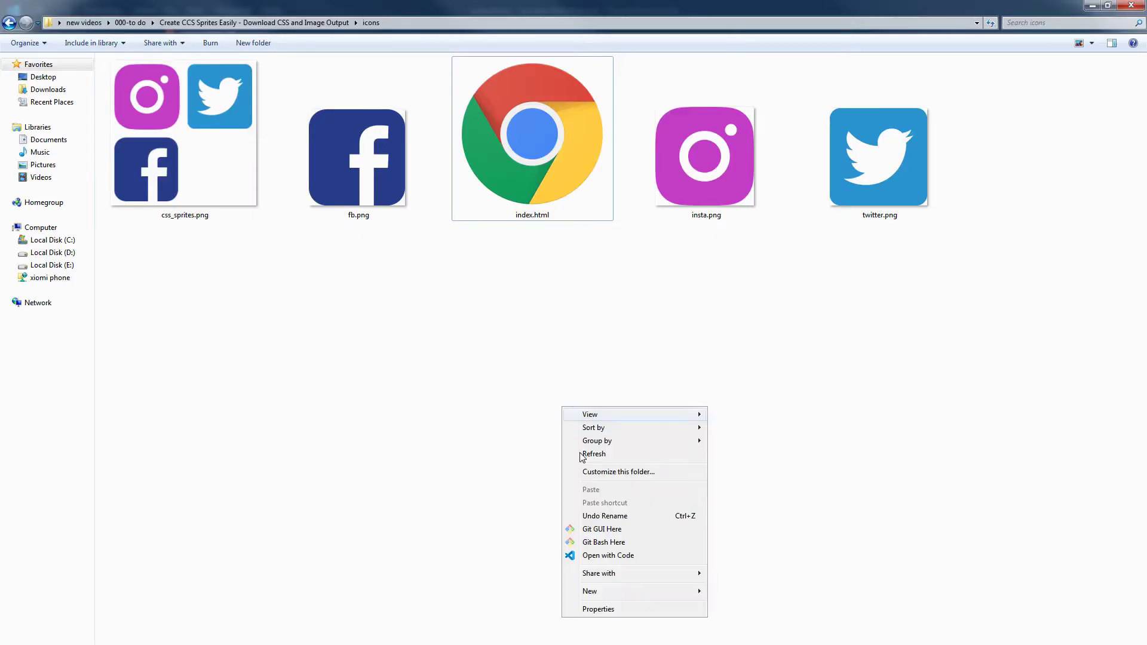
left_click(740, 554)
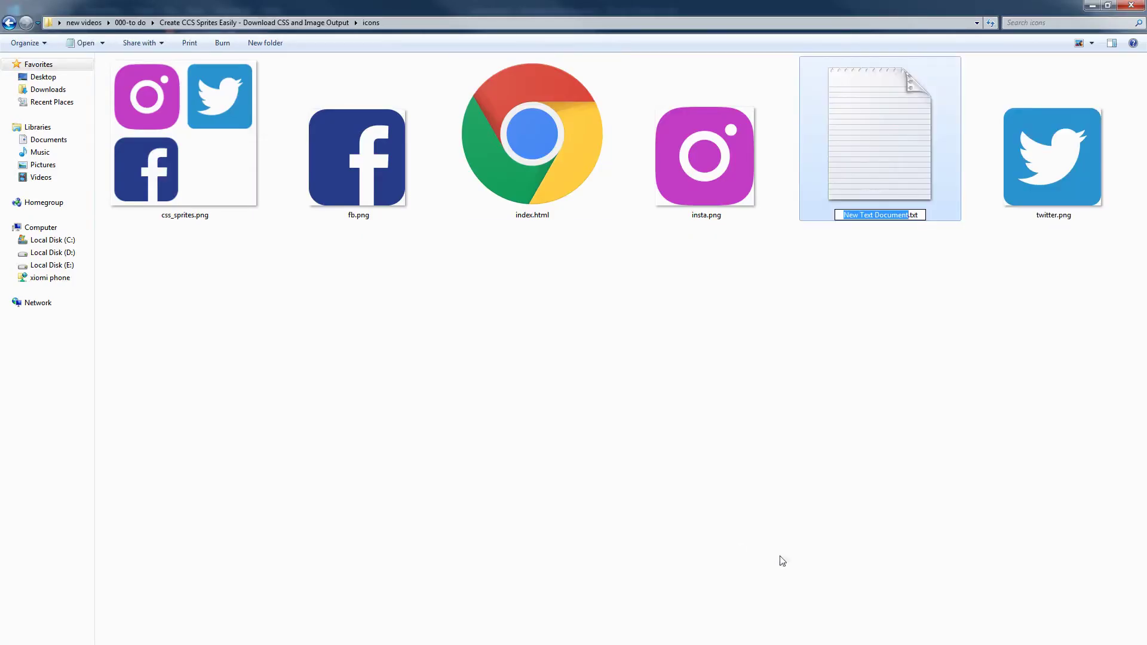
type("custo")
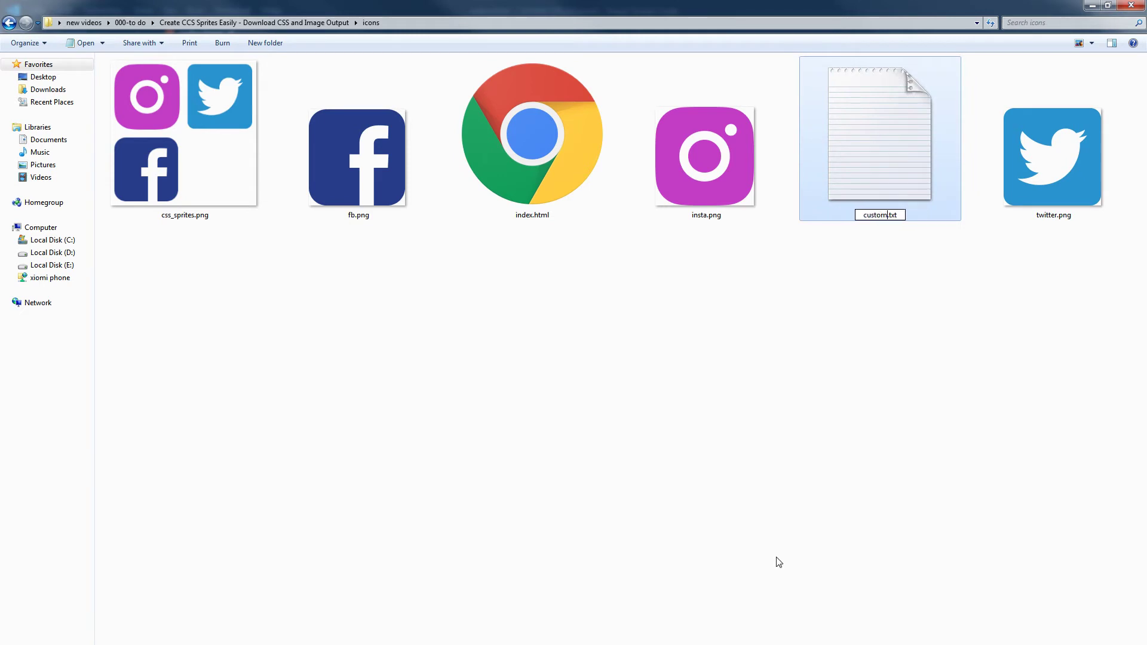
type("m.css")
key("Delete")
key("Delete")
key("Delete")
key("Return")
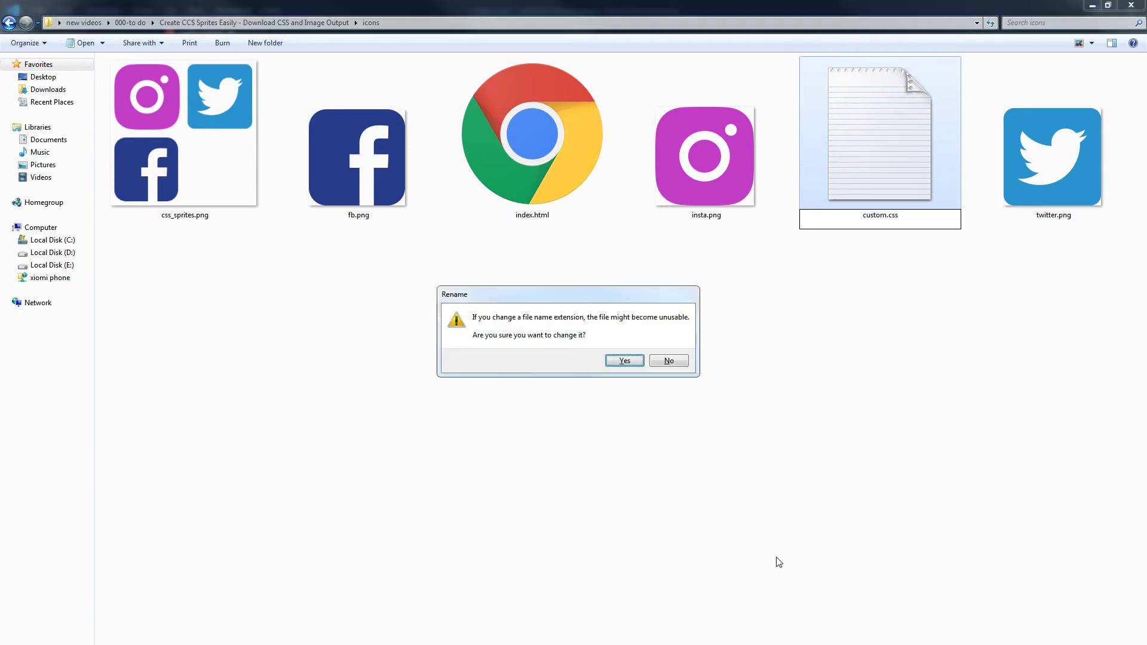
key("Return")
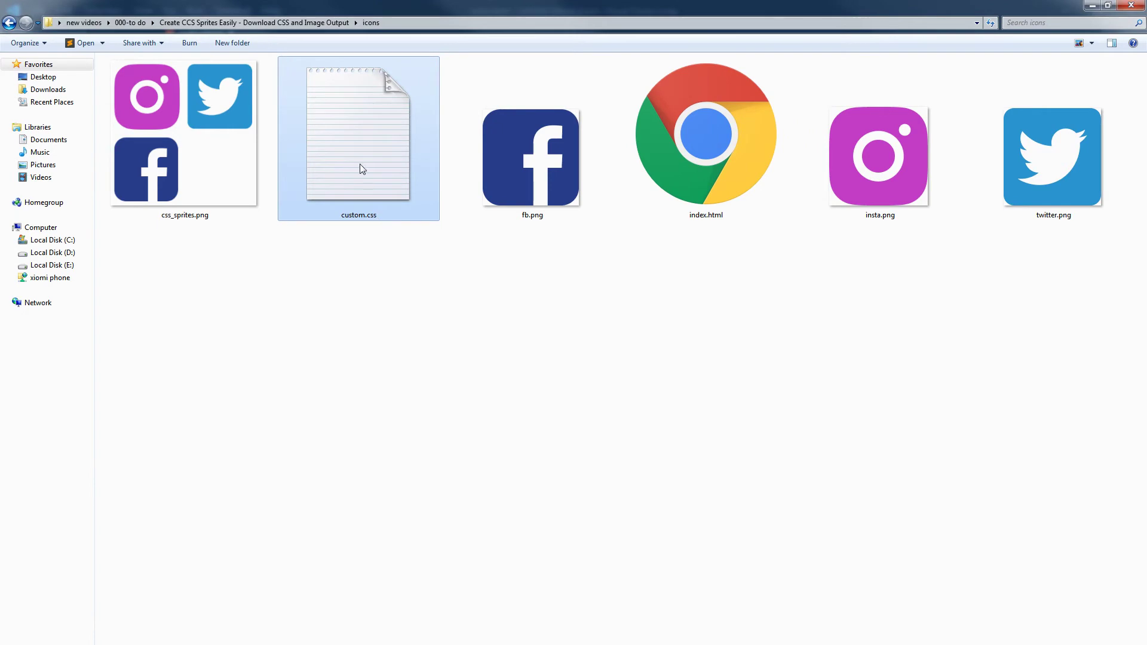
left_click_drag(361, 169, 247, 641)
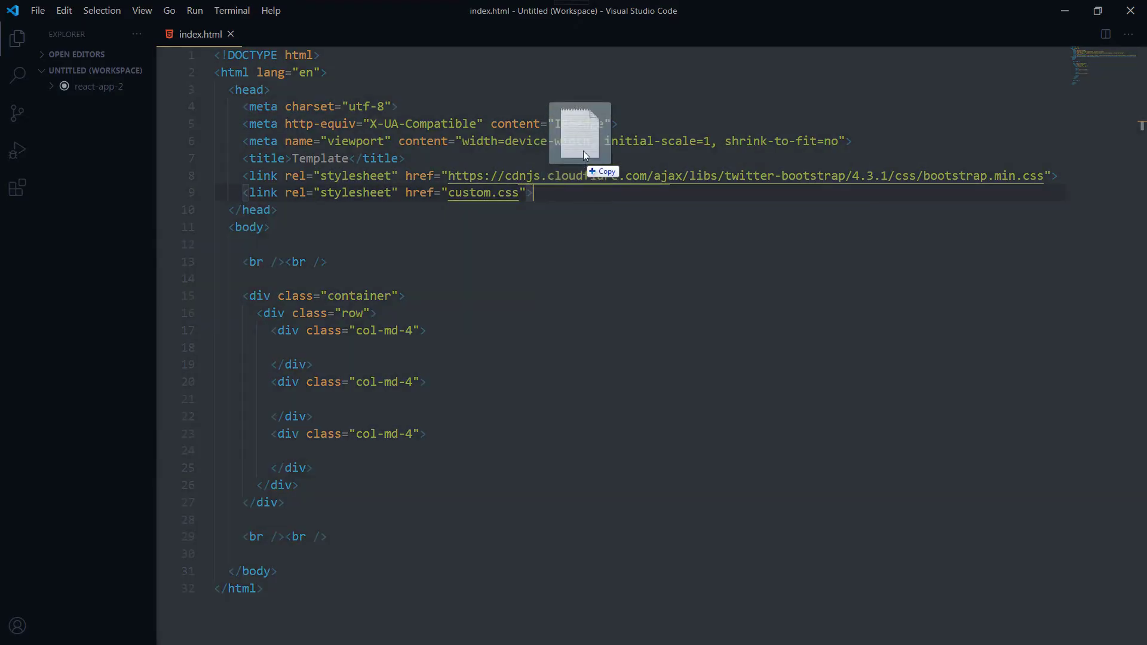
Open custom.css in the editor, then copy the .bg-insta class name from the sprite generator page.
left_click_drag(247, 642, 621, 43)
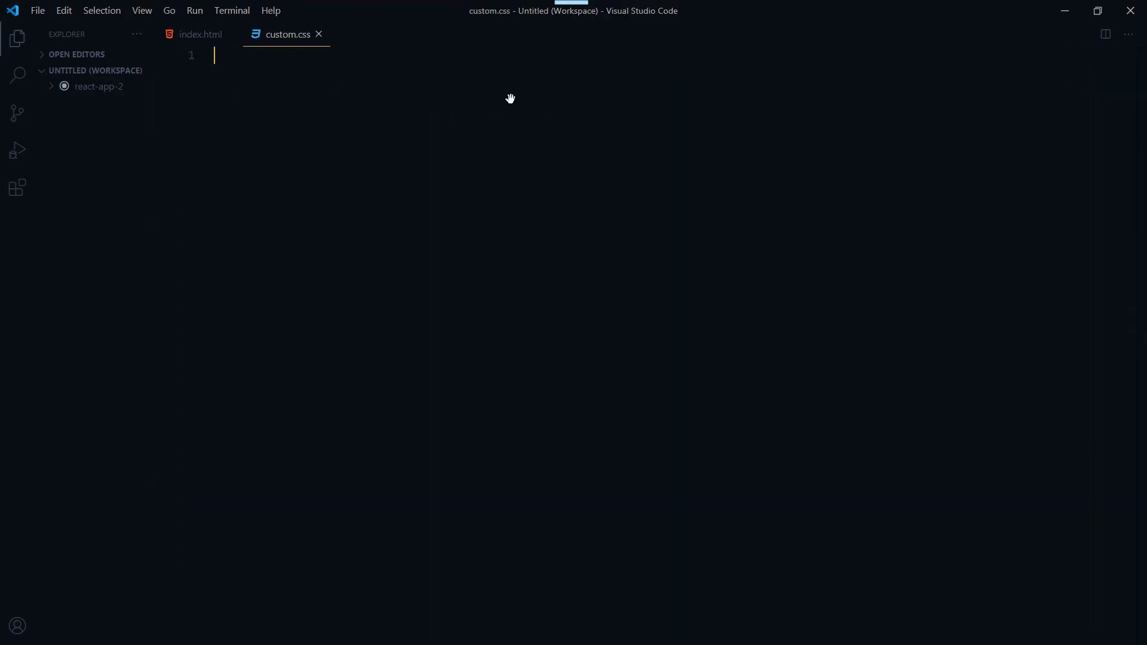
left_click(198, 39)
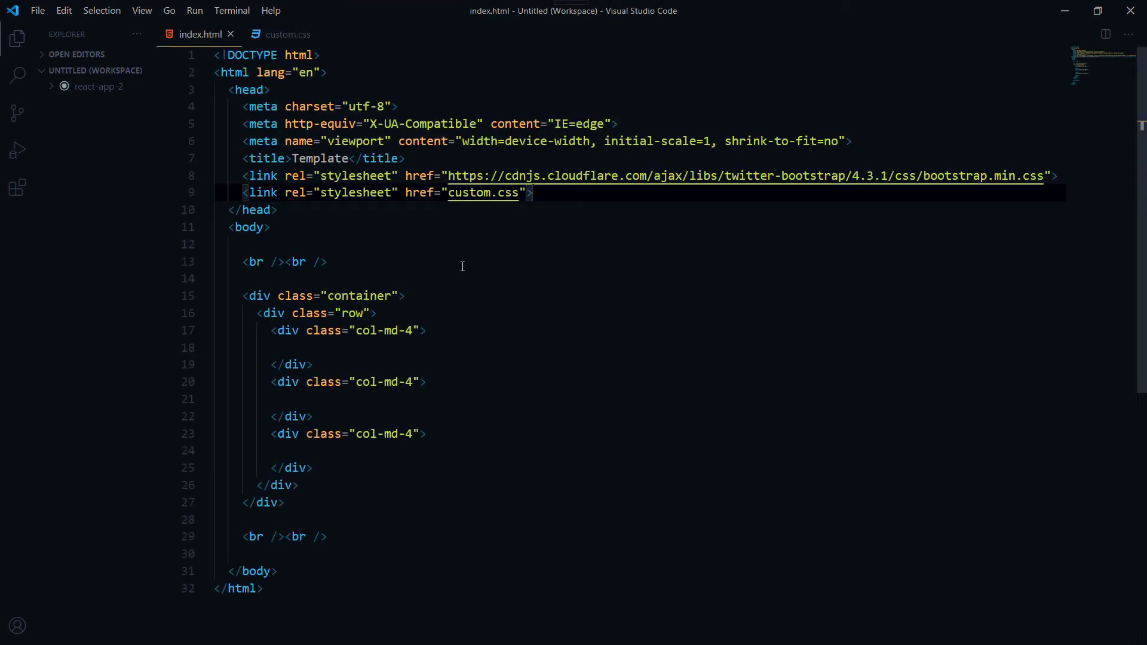
key("alt+Tab")
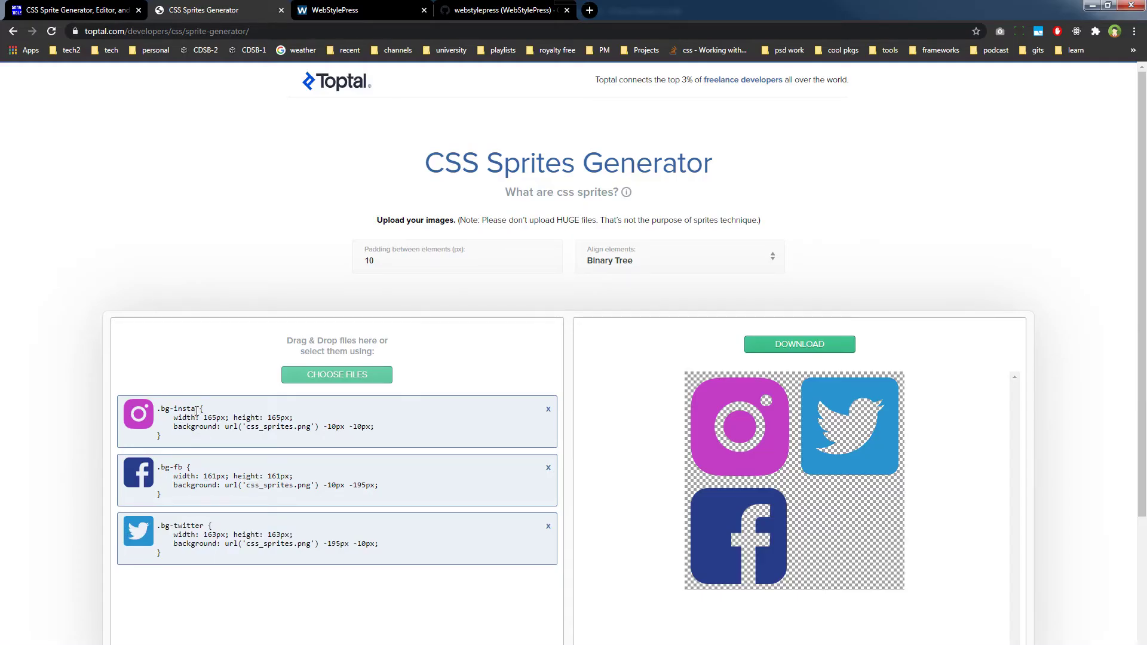
left_click_drag(188, 406, 162, 405)
key("alt+Tab")
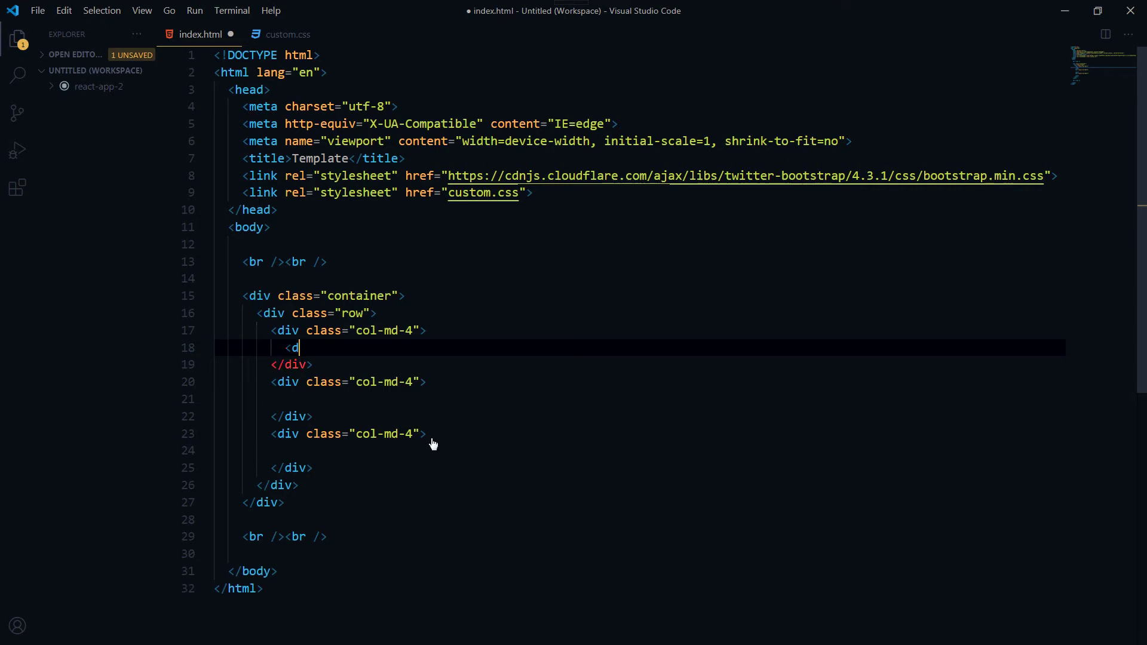
type("div>")
Write a <div class="bg-insta"></div> in the first column and paste copies into the second and third columns.
key("Tab")
key("Left")
type("c")
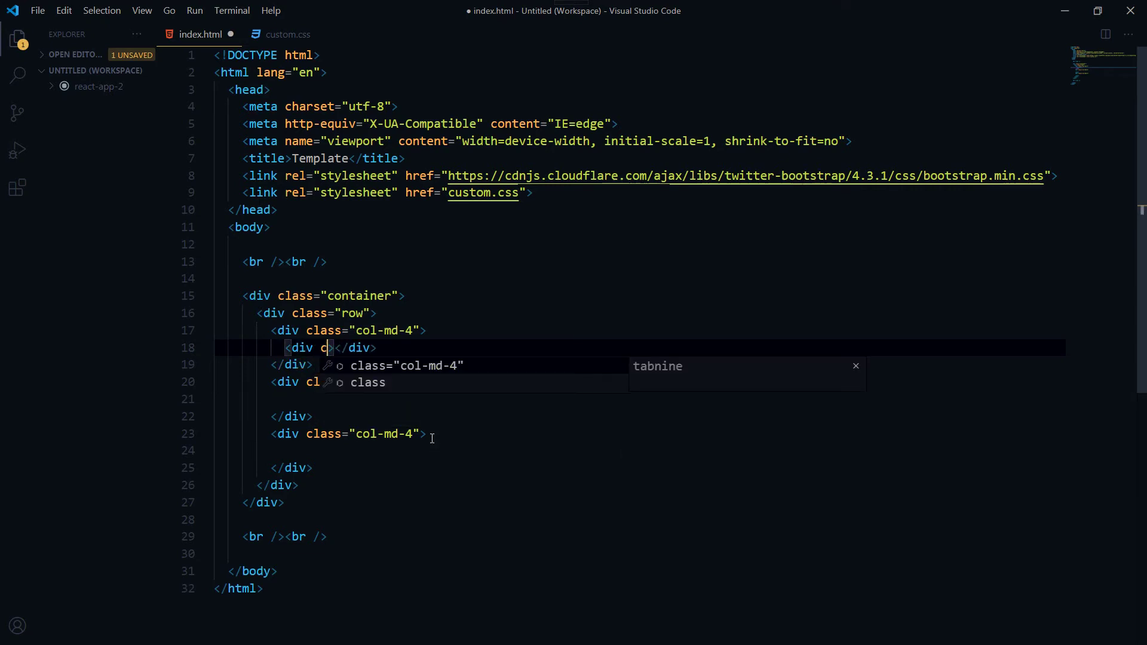
type("lass=\"")
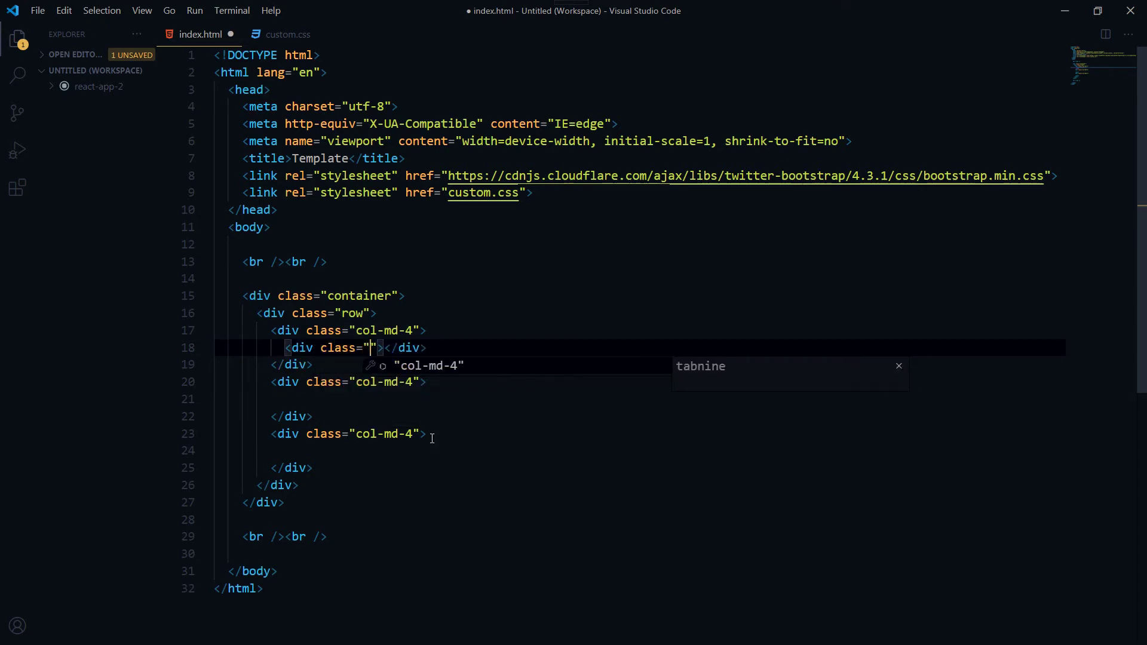
type("bg-insta")
key("End")
key("shift+Home")
key("ctrl+c")
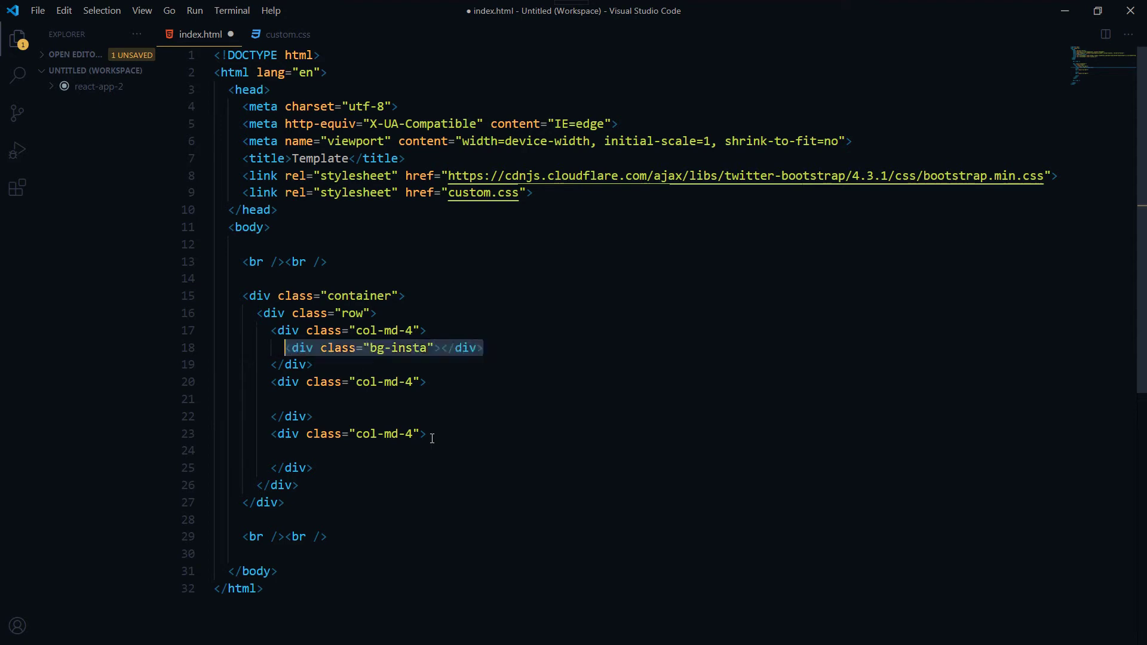
key("Down")
key("Down")
key("Down")
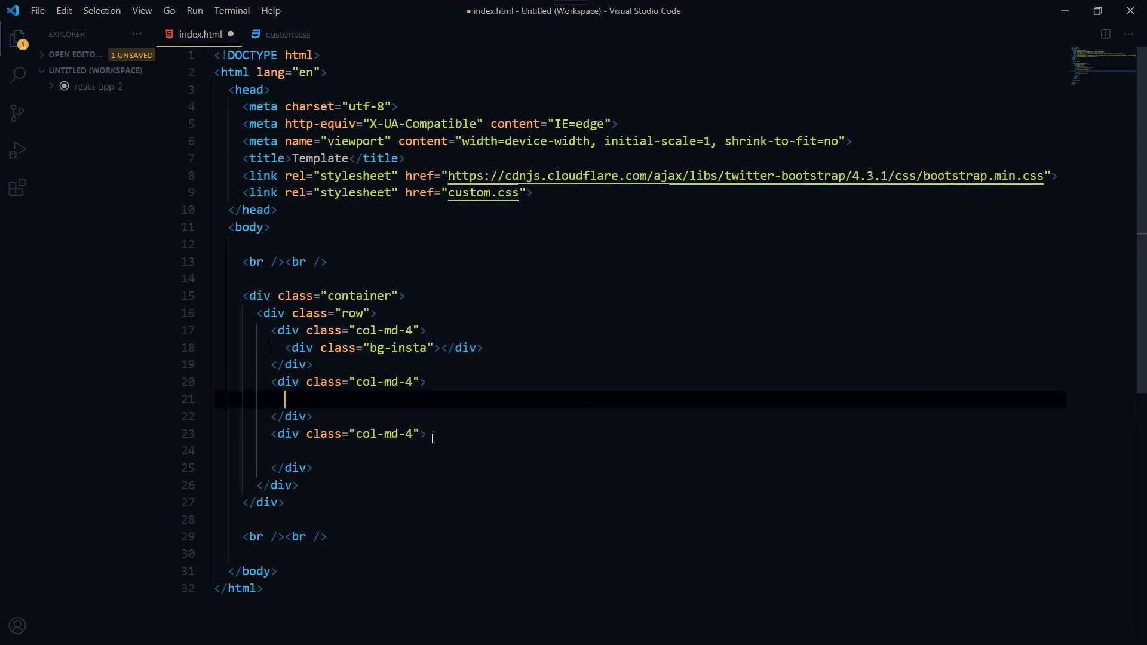
key("ctrl+v")
key("Down")
key("Down")
key("Down")
key("Down")
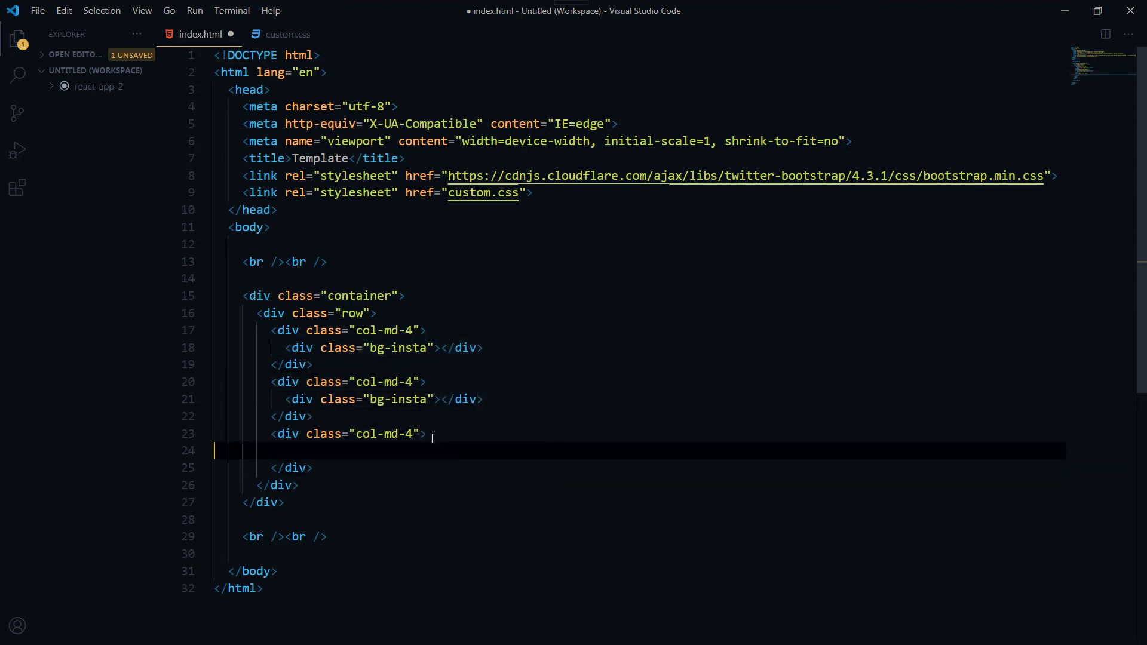
key("End")
key("ctrl+v")
key("Up")
key("Up")
key("Up")
key("Up")
Select the second column's bg-insta class and pick up the fb name from the sprite generator.
key("Left")
key("Left")
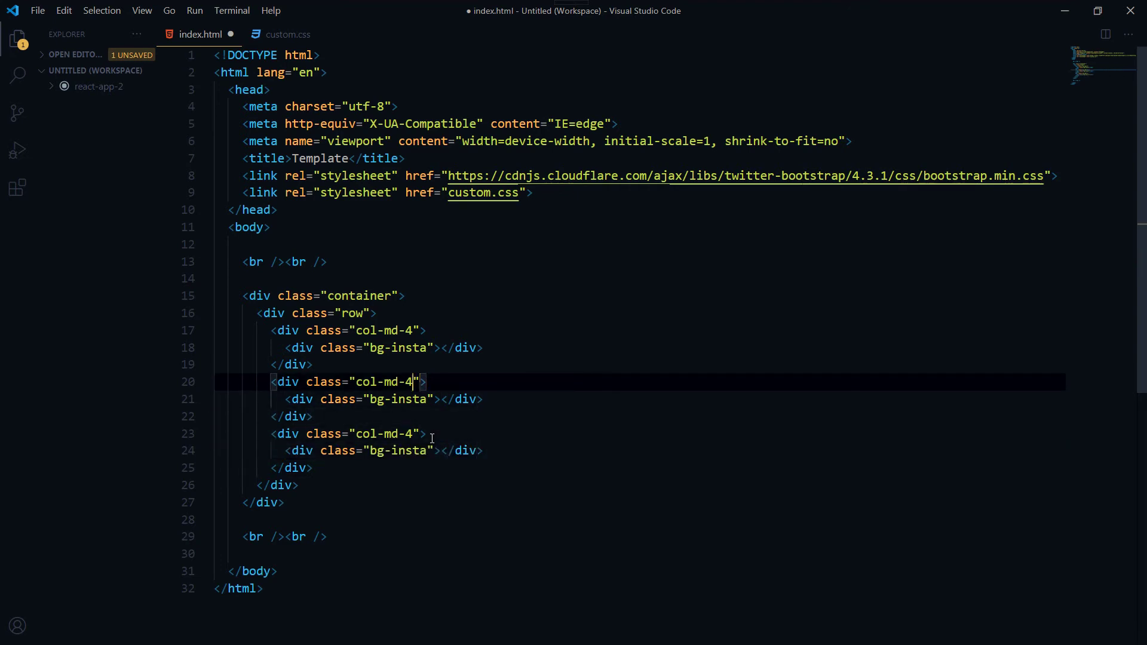
key("Down")
key("ctrl+d")
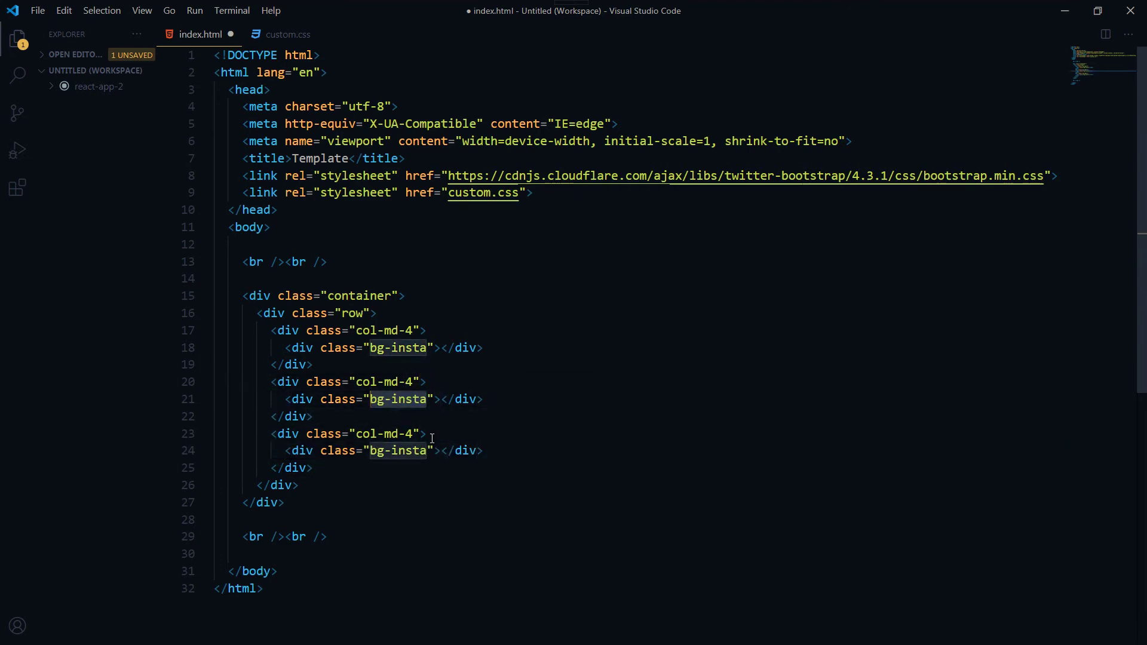
key("alt+Tab")
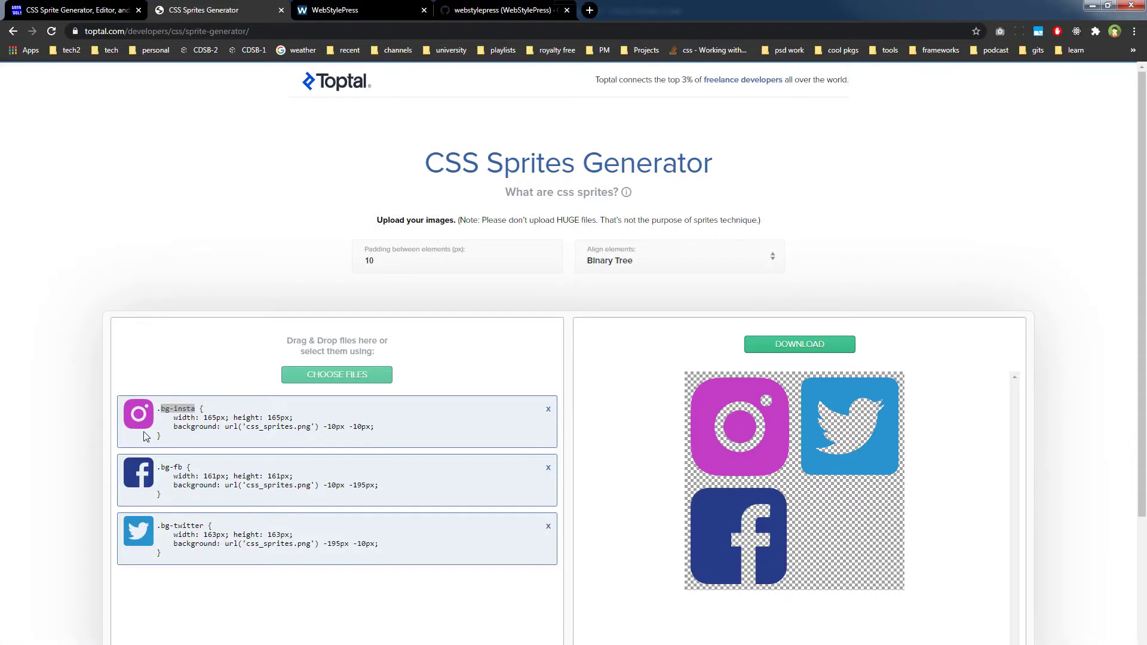
double_click(178, 468)
key("alt+Tab")
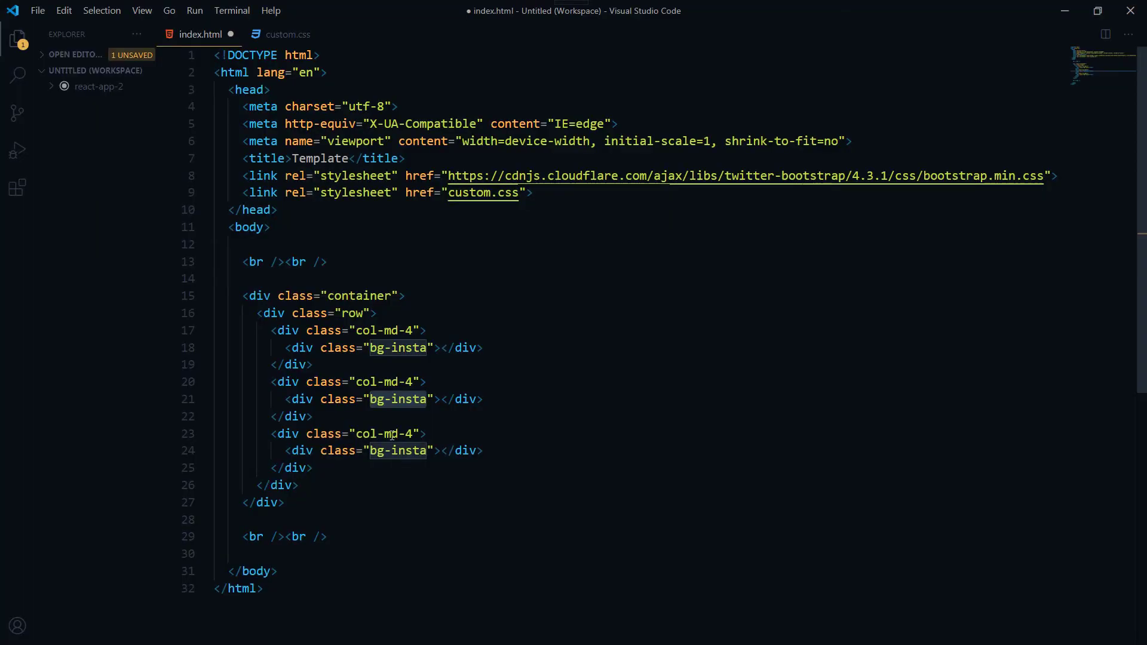
Rename the second and third icon classes to bg-fb and bg-twitter and save index.html.
left_click(396, 416)
left_click(400, 398)
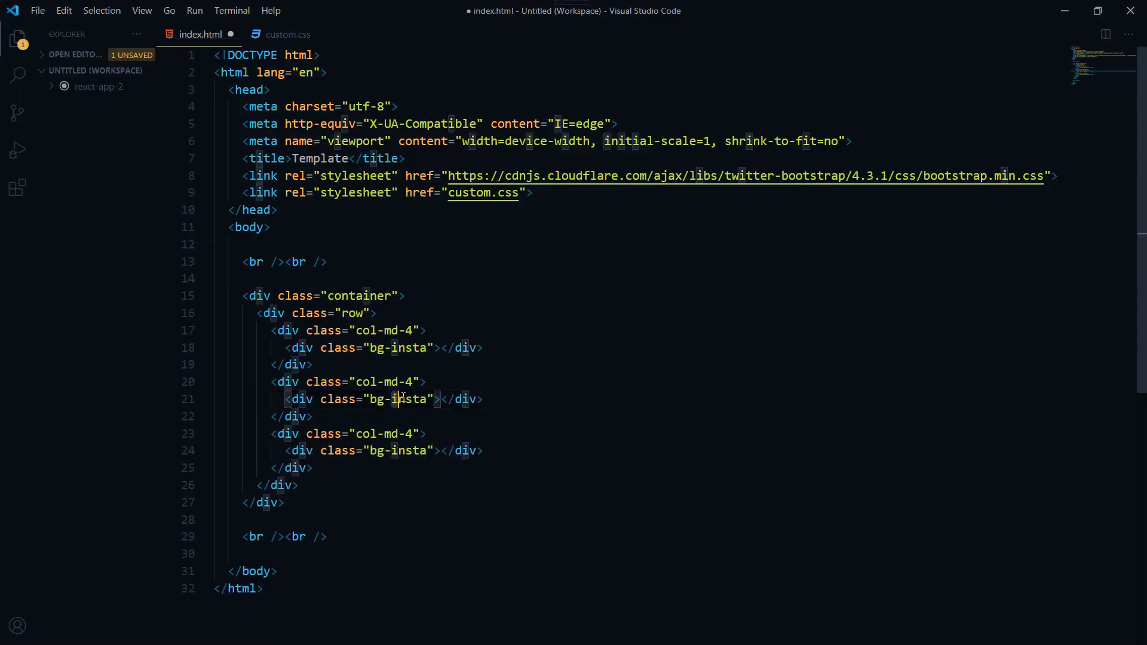
double_click(401, 399)
type("f")
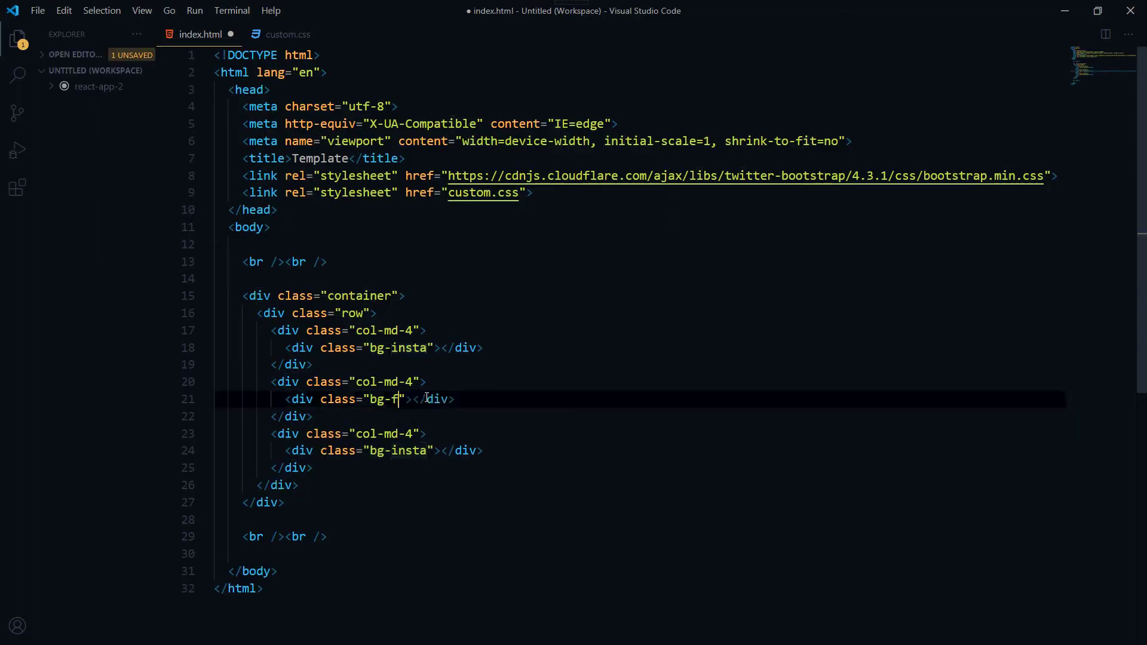
type("b")
left_click(414, 450)
double_click(413, 450)
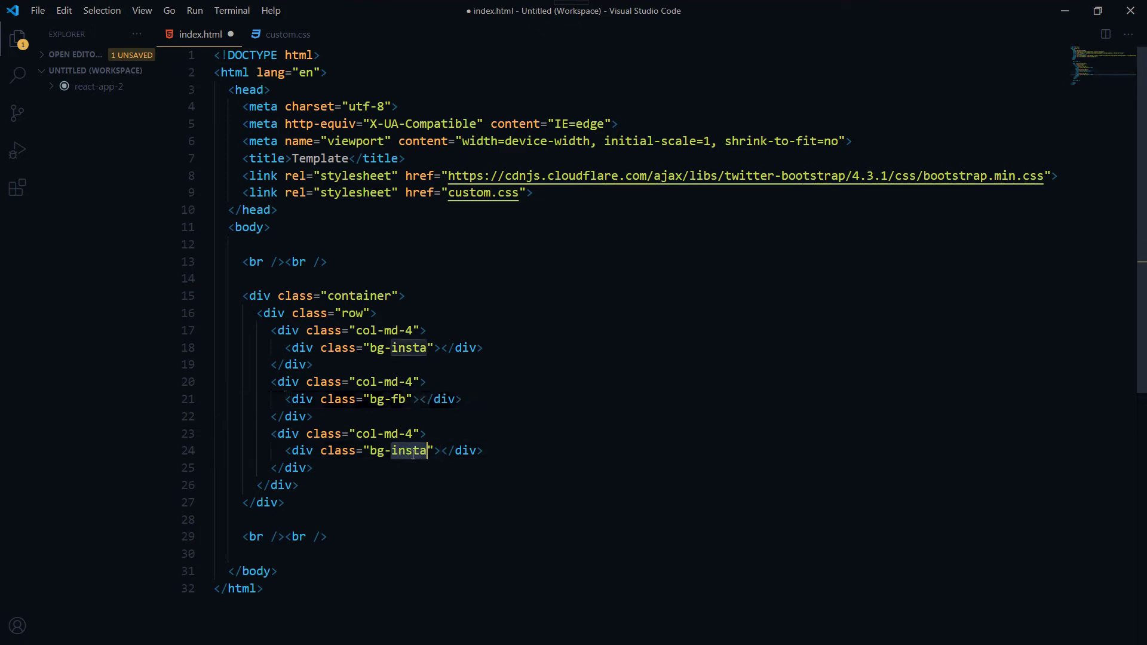
type("twitter")
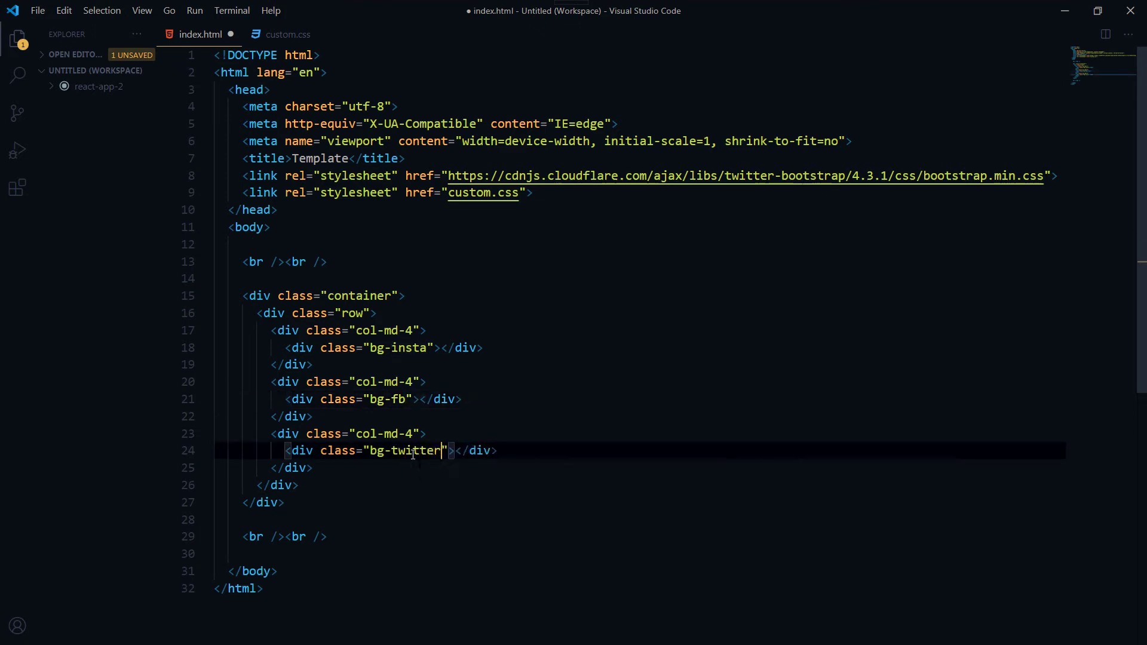
key("ctrl+s")
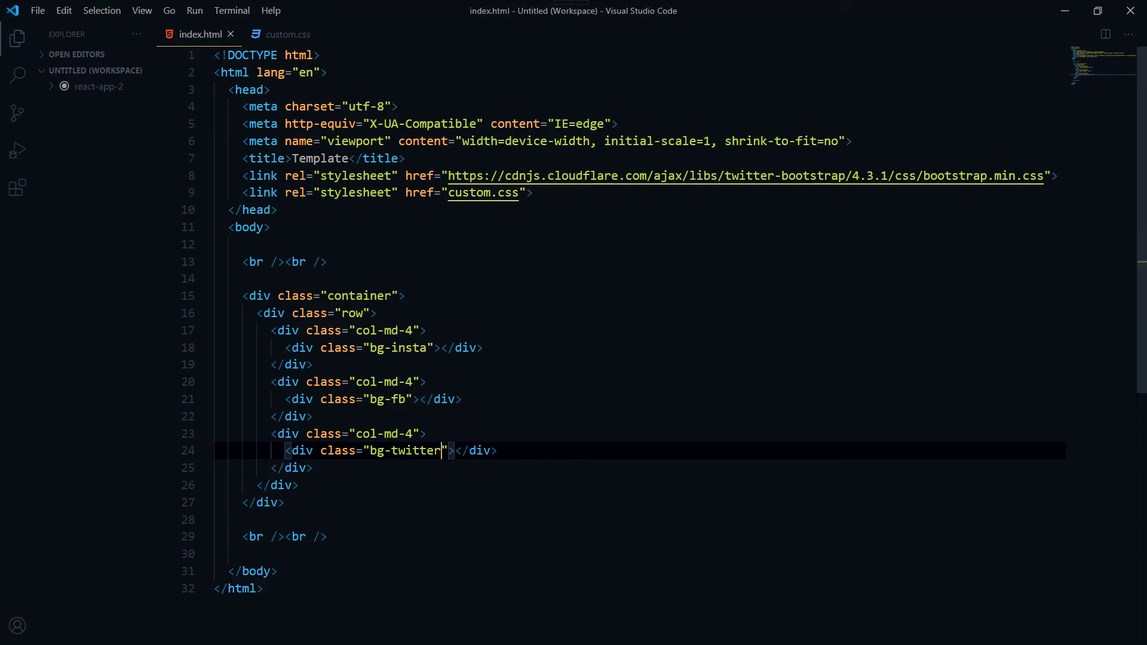
Select all three generated CSS rule blocks on the Toptal sprite generator page.
key("alt+Tab")
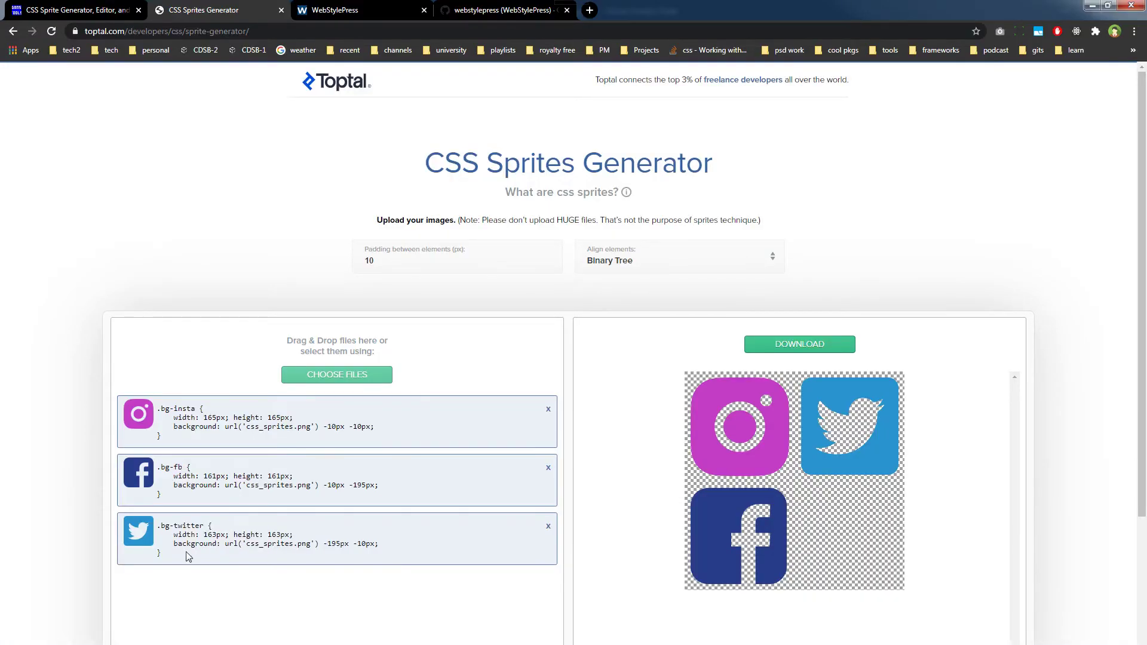
left_click_drag(187, 554, 158, 408)
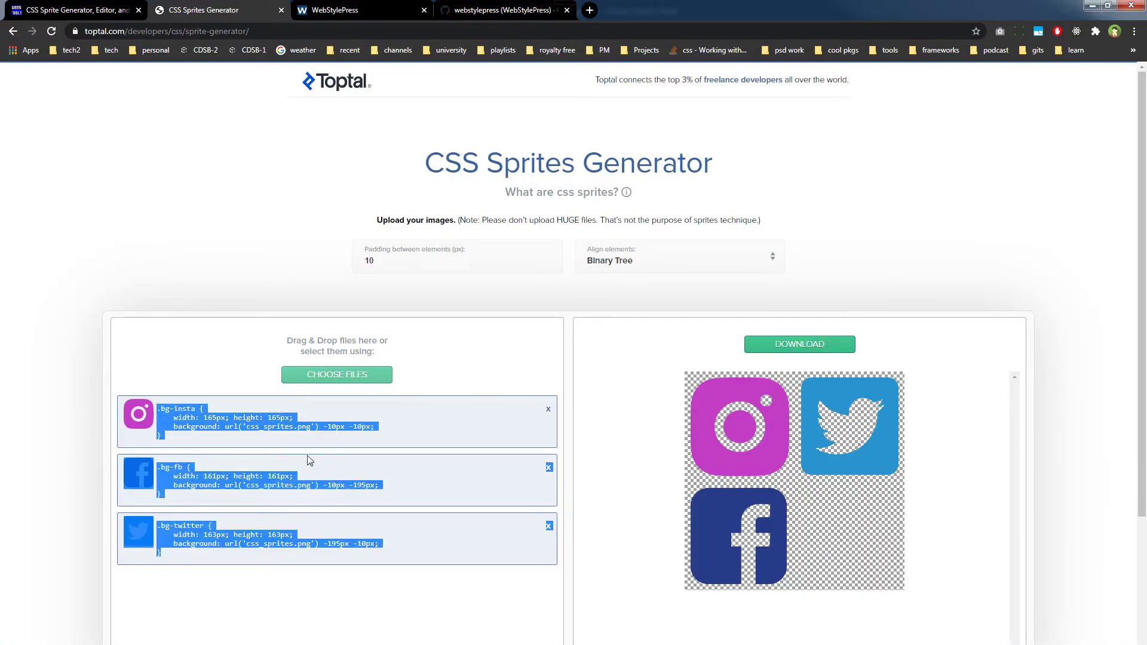
Paste the generated bg-insta, bg-fb and bg-twitter rules into custom.css and remove the first stray x line.
key("alt+Tab")
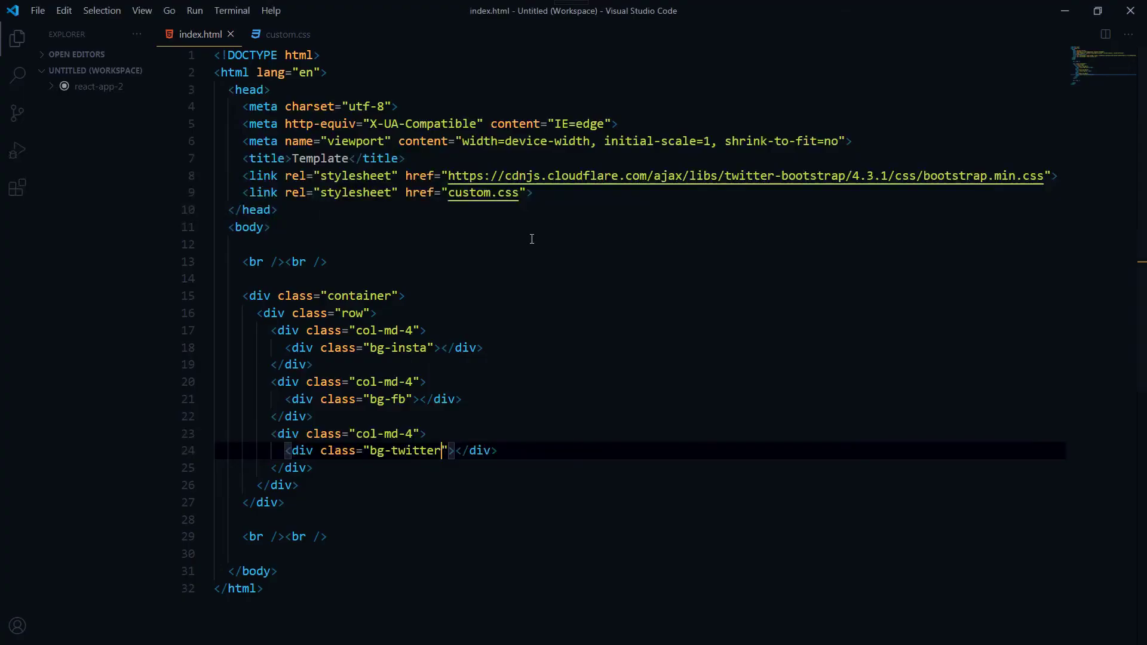
left_click(282, 35)
key("ctrl+v")
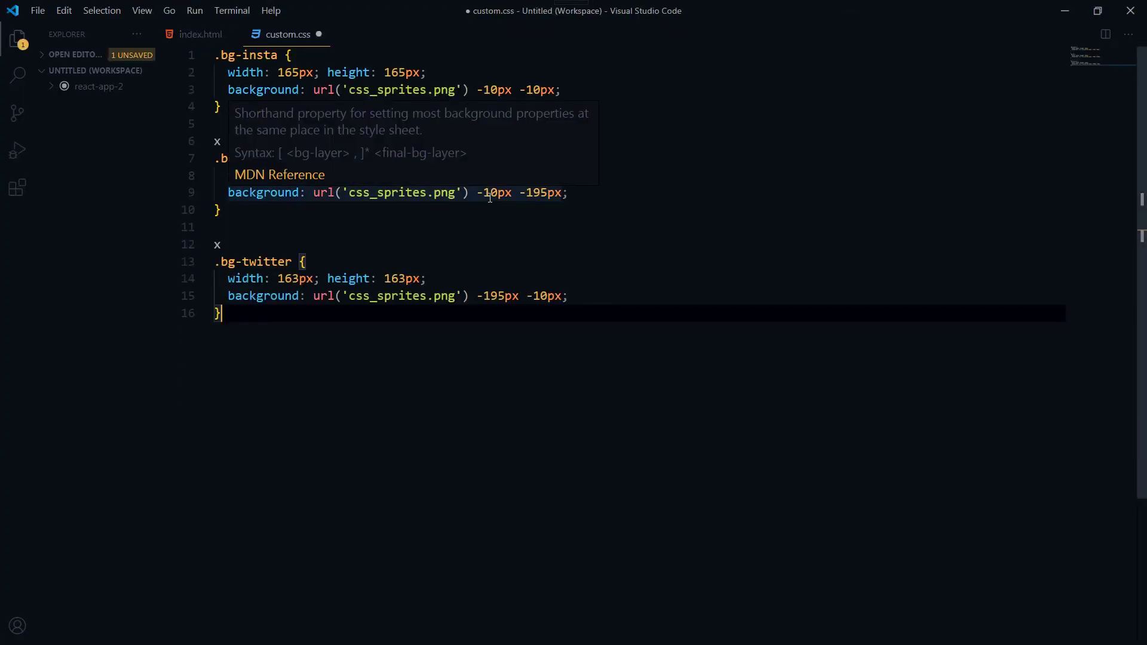
left_click(741, 278)
left_click(408, 142)
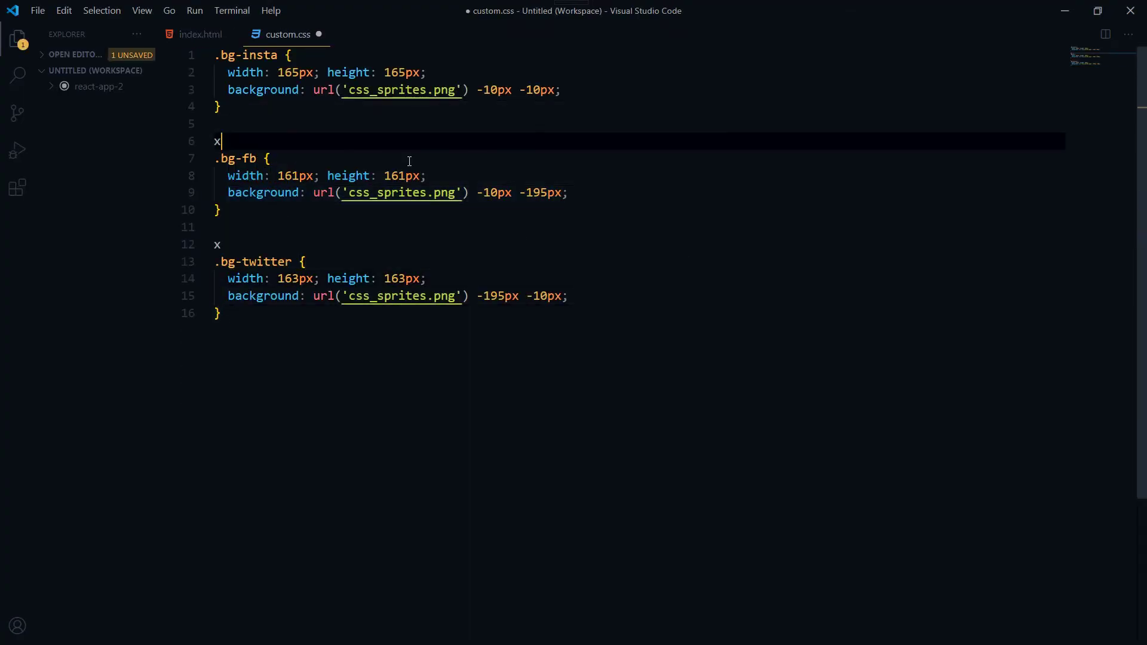
key("BackSpace")
key("Delete")
Remove the second stray x line, tidy the stylesheet and save custom.css, returning to index.html.
key("Down")
key("Down")
key("Down")
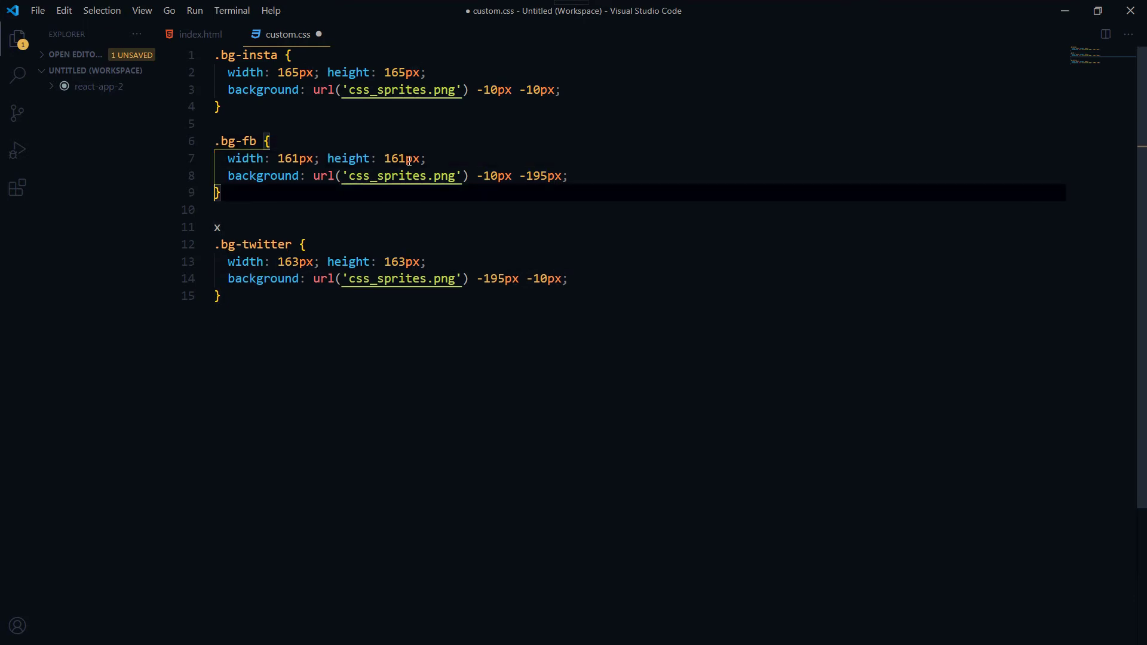
key("Down")
key("Down")
key("Delete")
key("Delete")
key("Down")
key("Down")
key("Down")
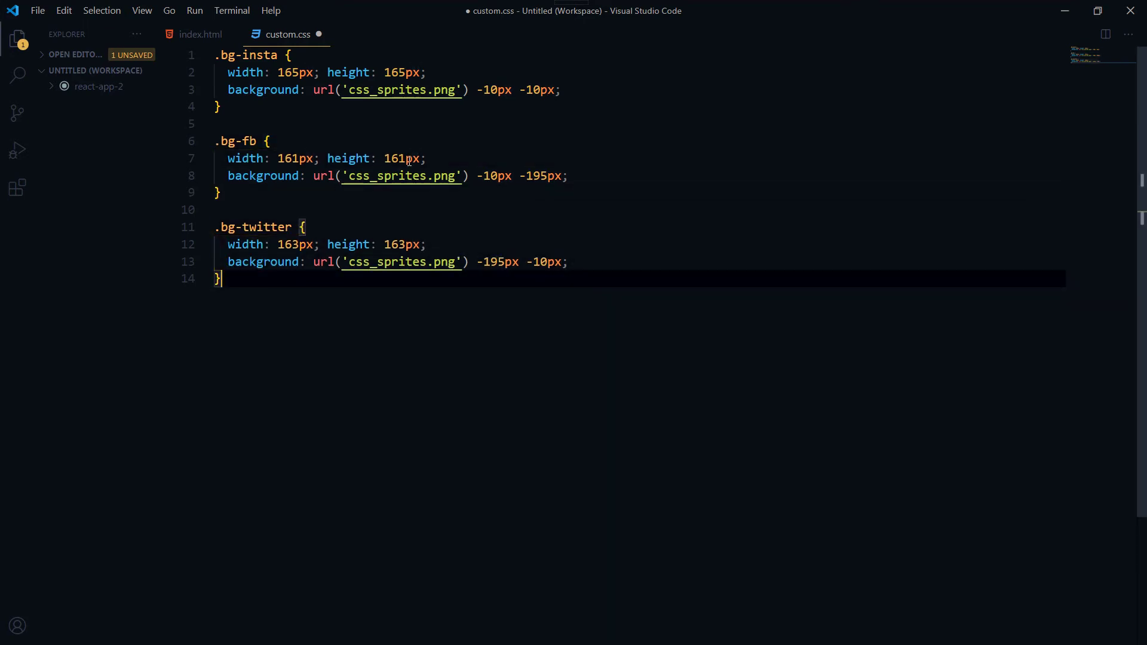
key("Up")
key("Up")
key("Up")
key("Up")
key("Up")
key("Up")
key("Up")
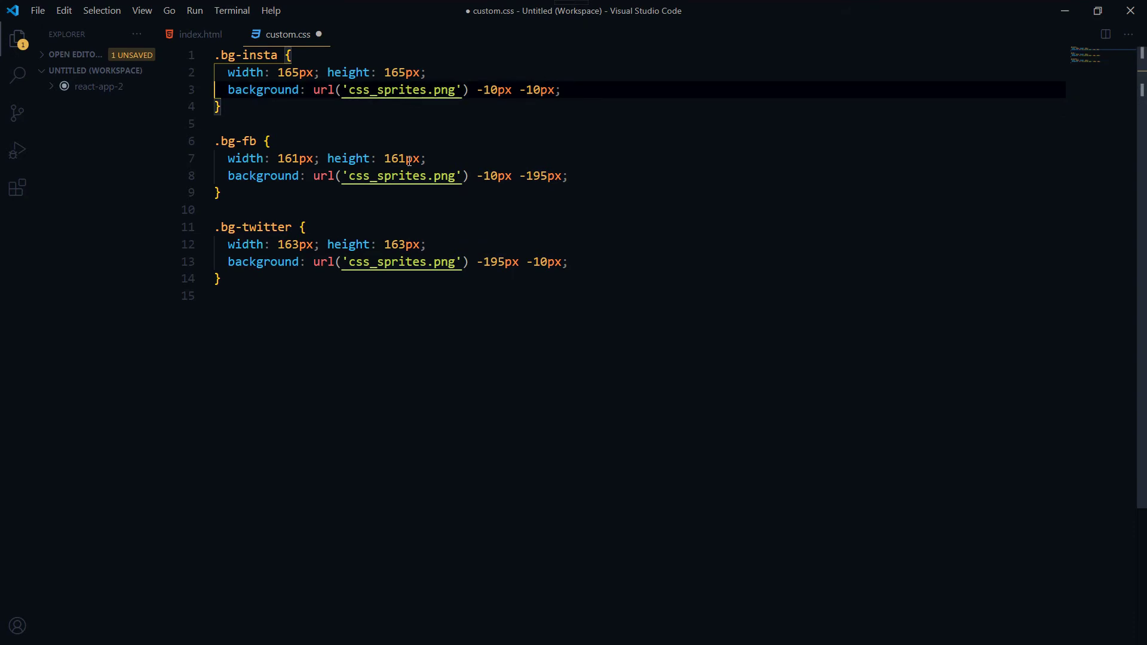
key("Down")
key("Down")
key("Down")
key("Down")
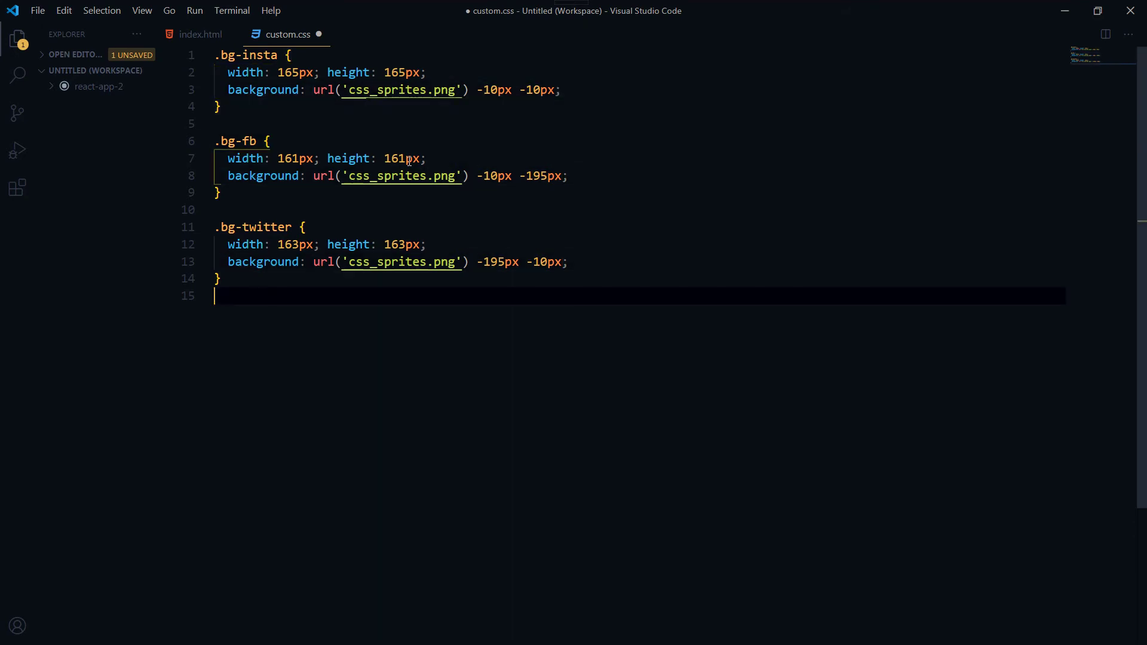
key("ctrl+s")
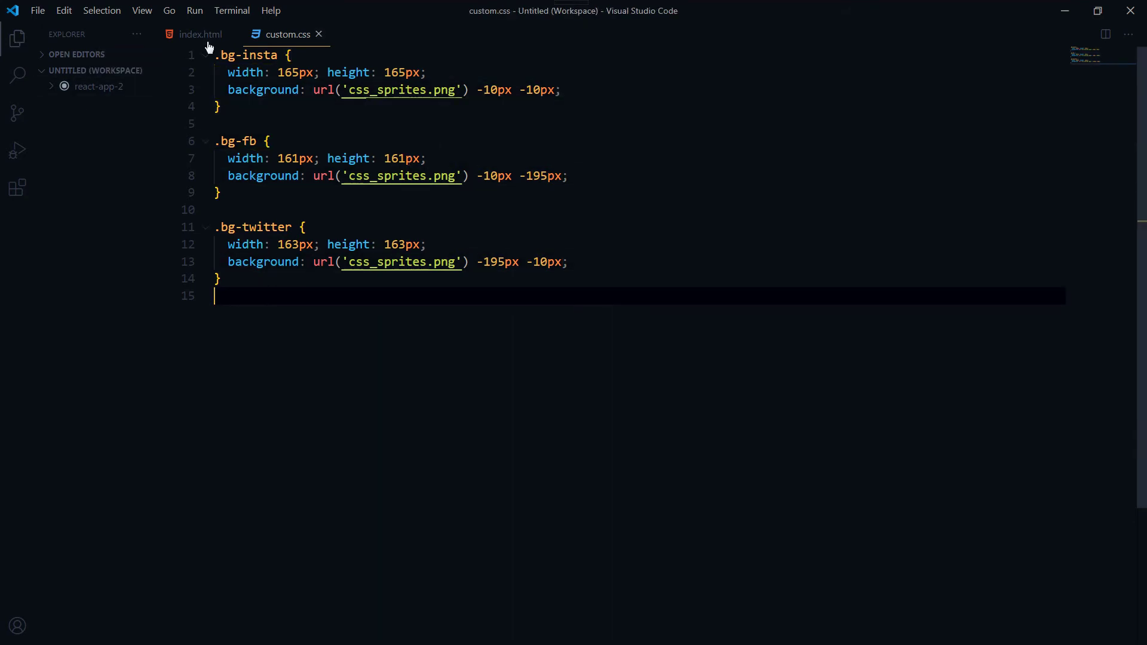
left_click(204, 35)
left_click(499, 302)
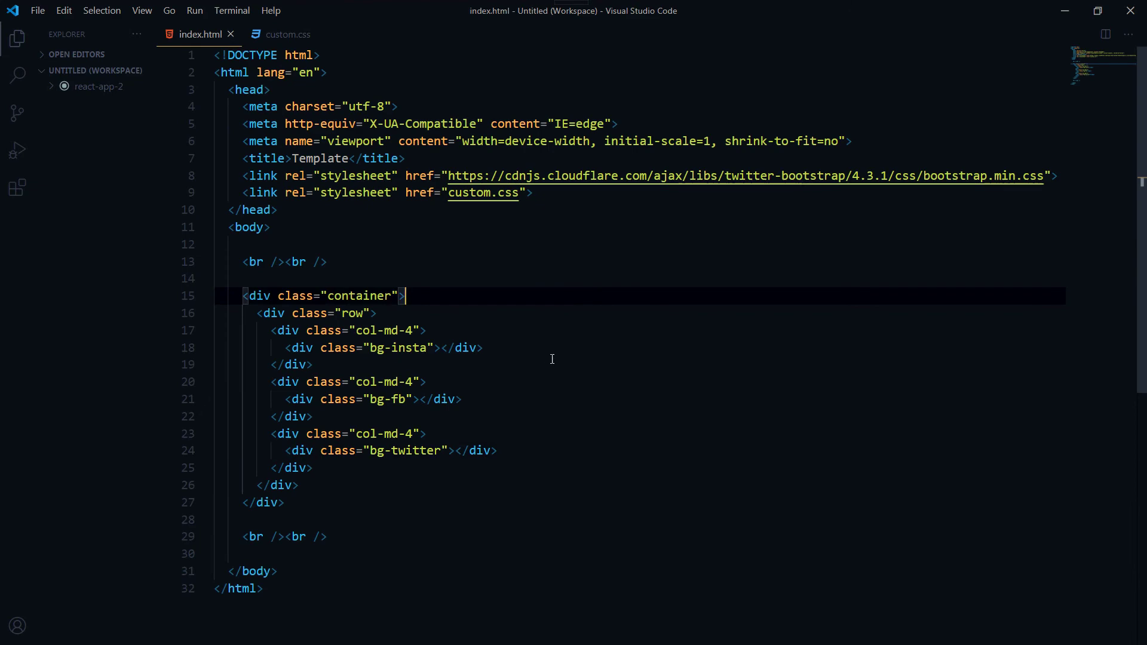
left_click(553, 358)
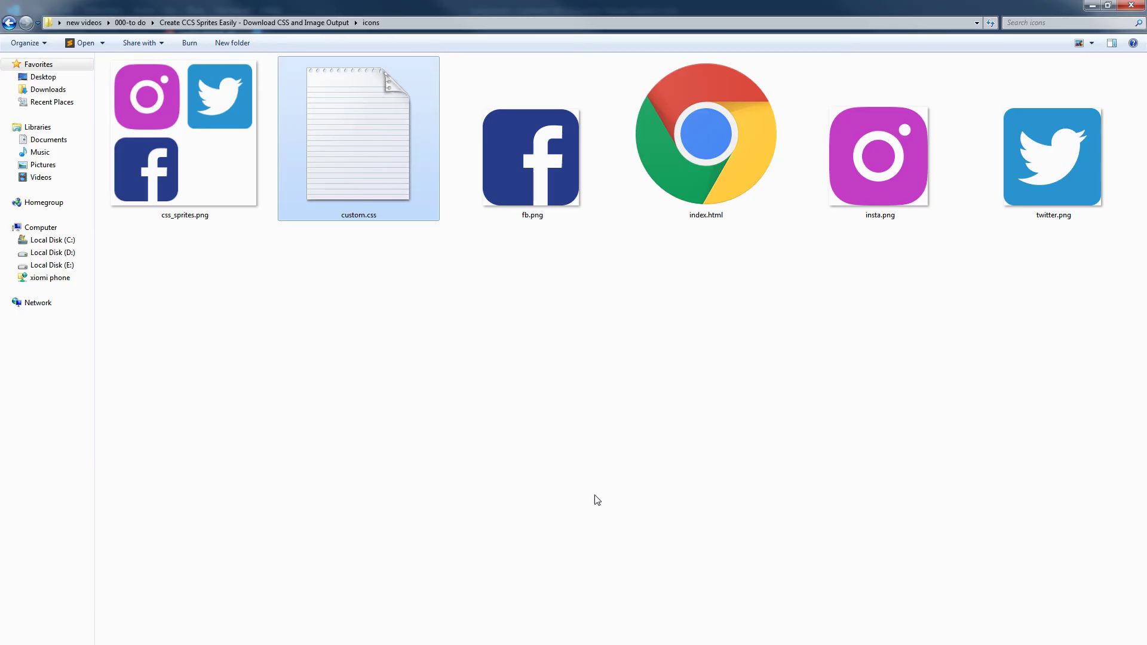
Open index.html from the icons folder in Chrome showing the three icons, and bring up the developer tools.
left_click(706, 186)
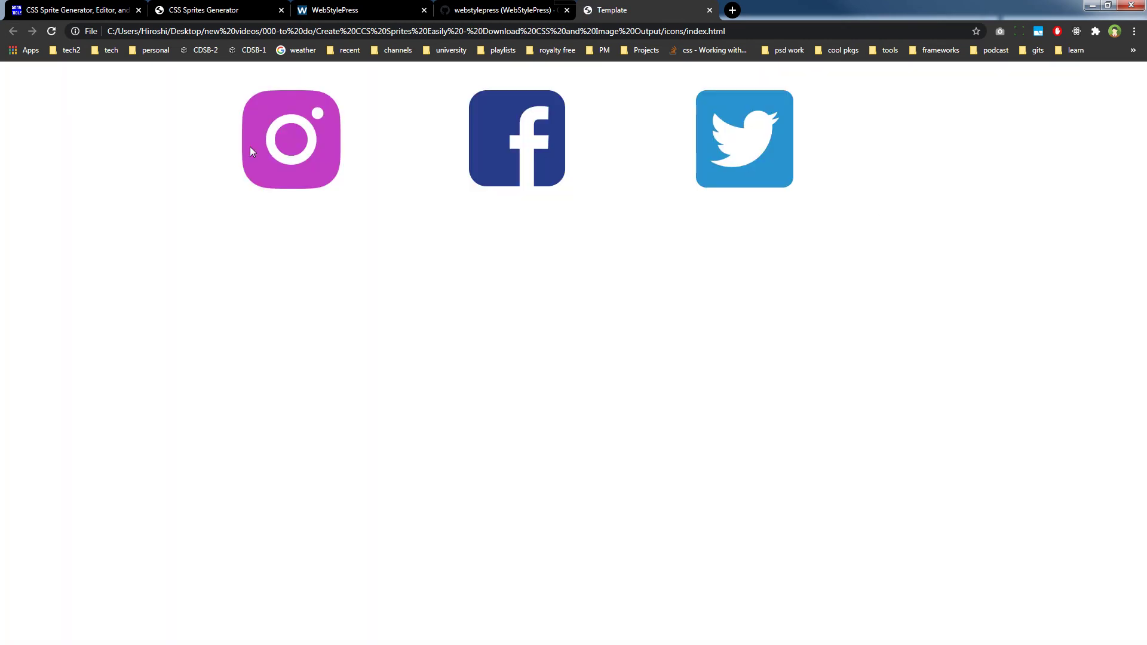
right_click(295, 143)
left_click(340, 243)
right_click(307, 170)
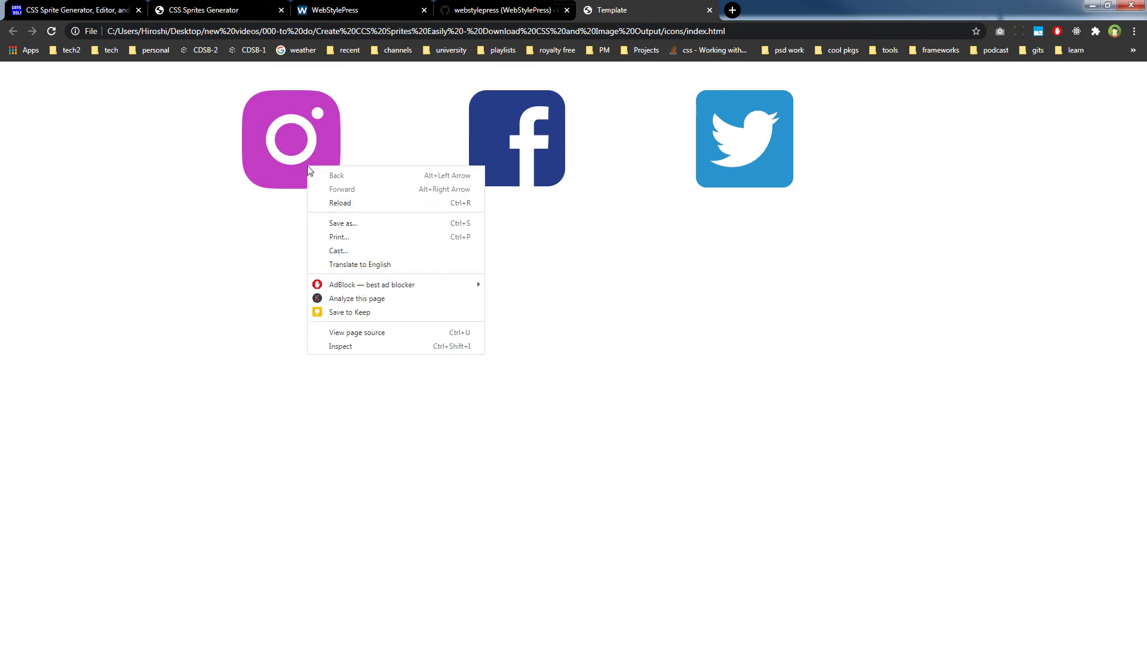
left_click(364, 357)
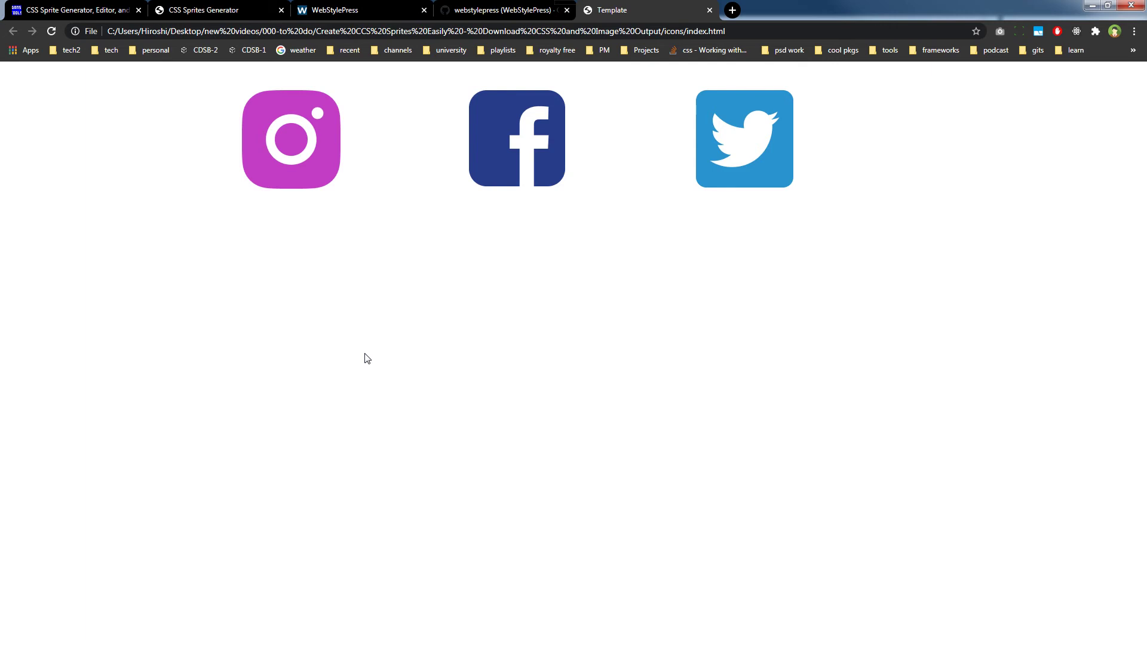
key("ctrl+shift+i")
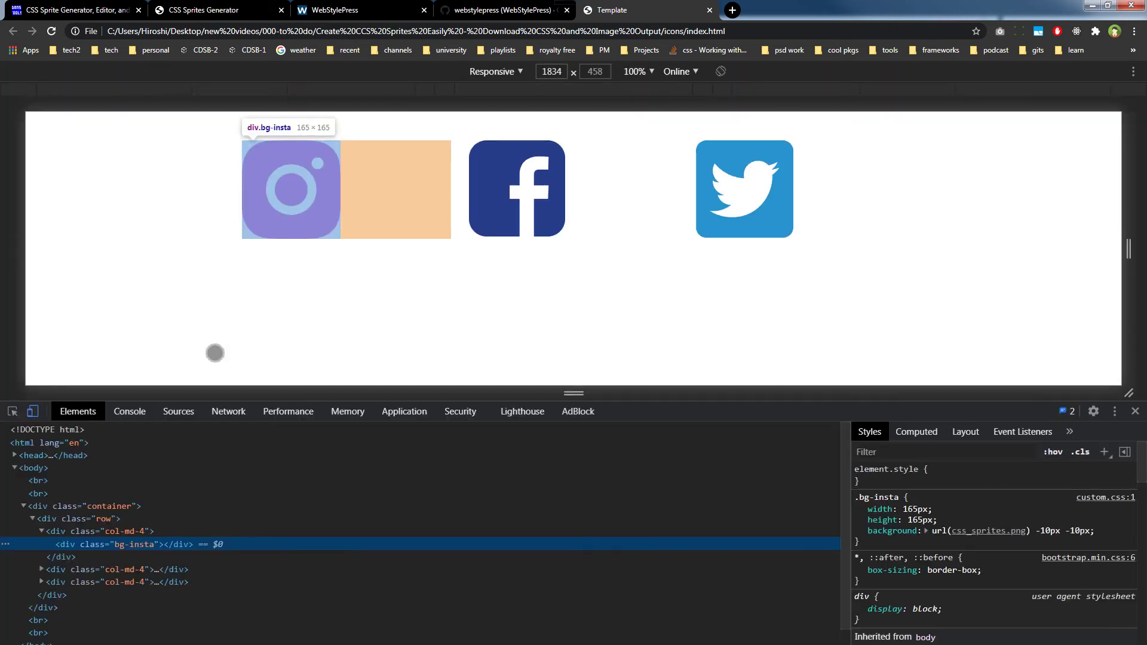
Inspect the Instagram icon element, then locate and delete the bg-fb div from the live page.
left_click(32, 412)
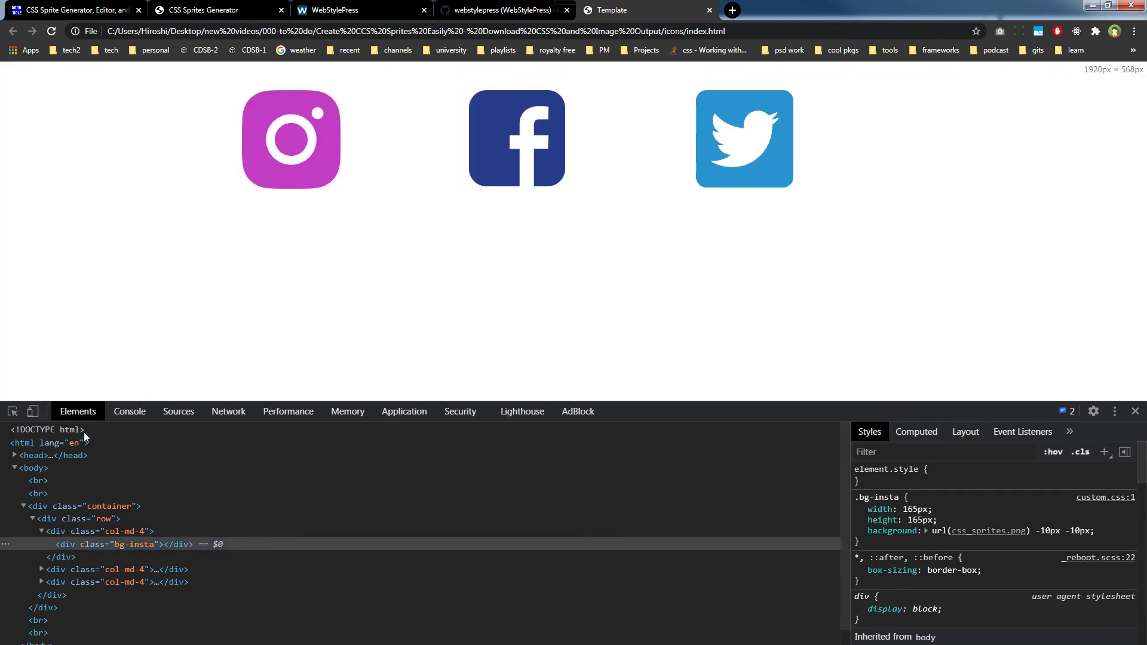
left_click(13, 412)
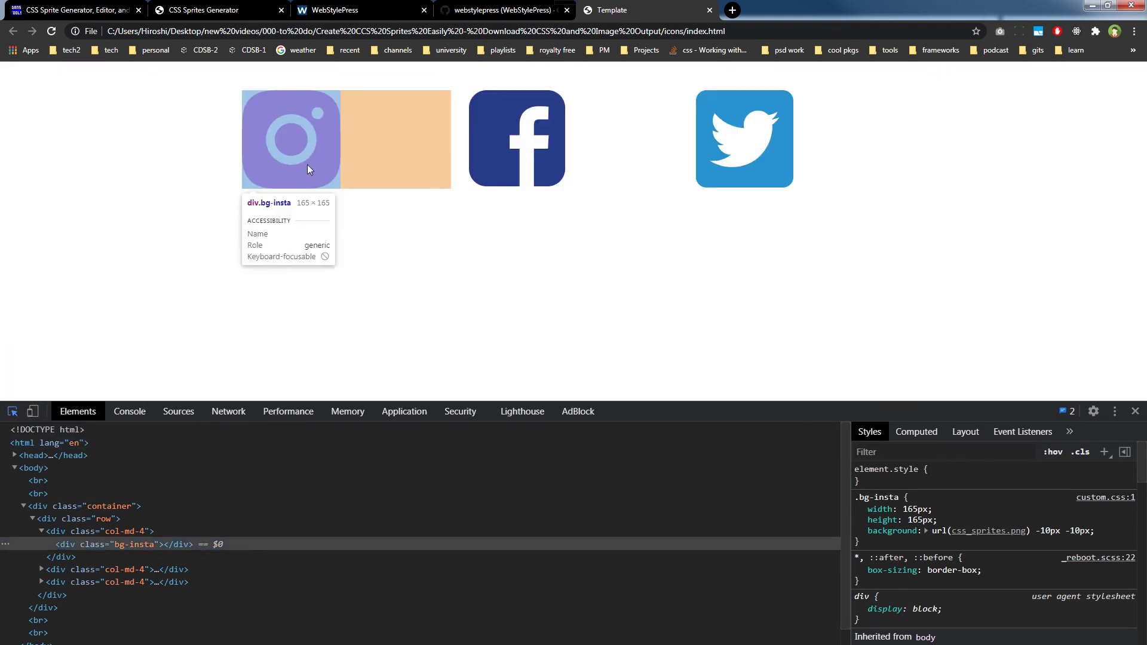
left_click(307, 165)
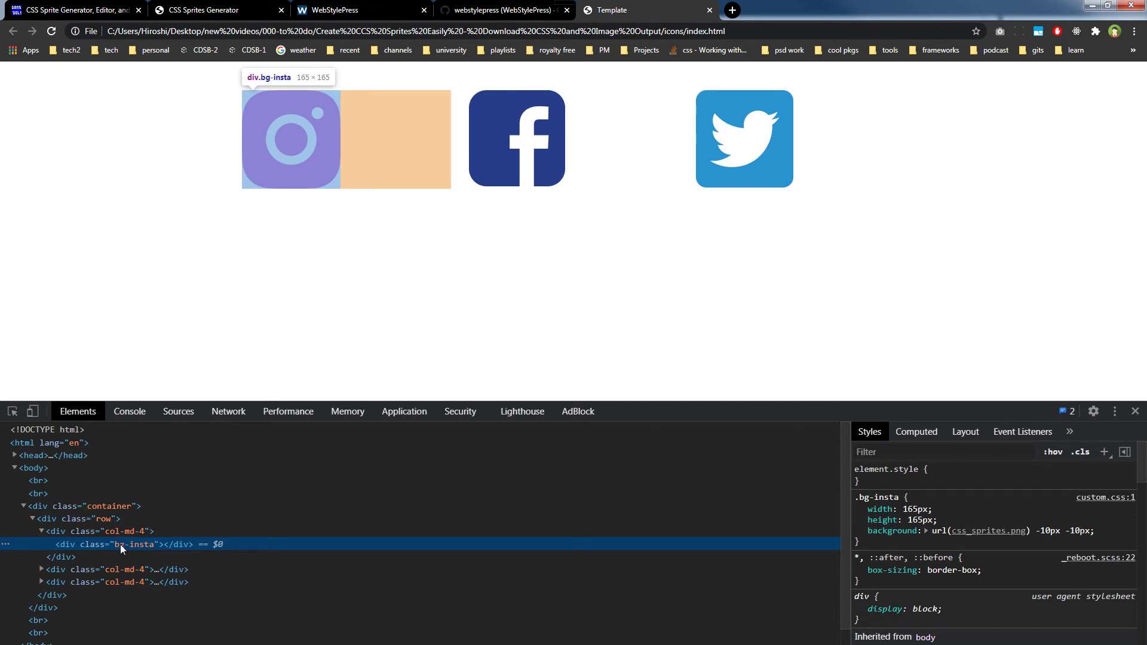
left_click(126, 571)
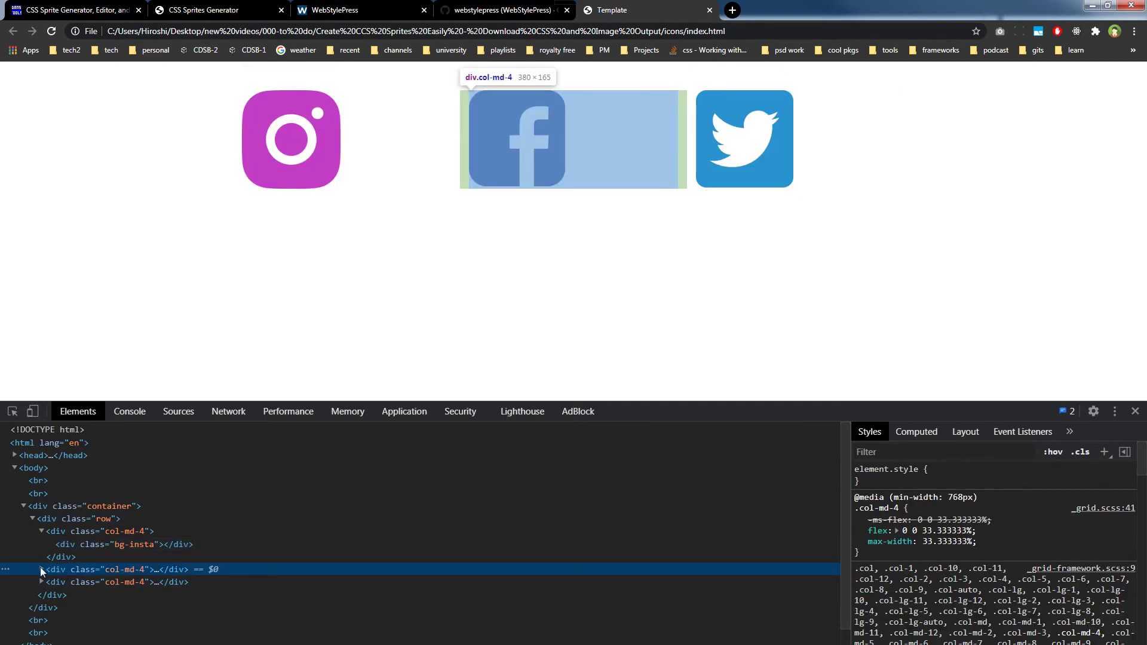
left_click(40, 568)
left_click(137, 585)
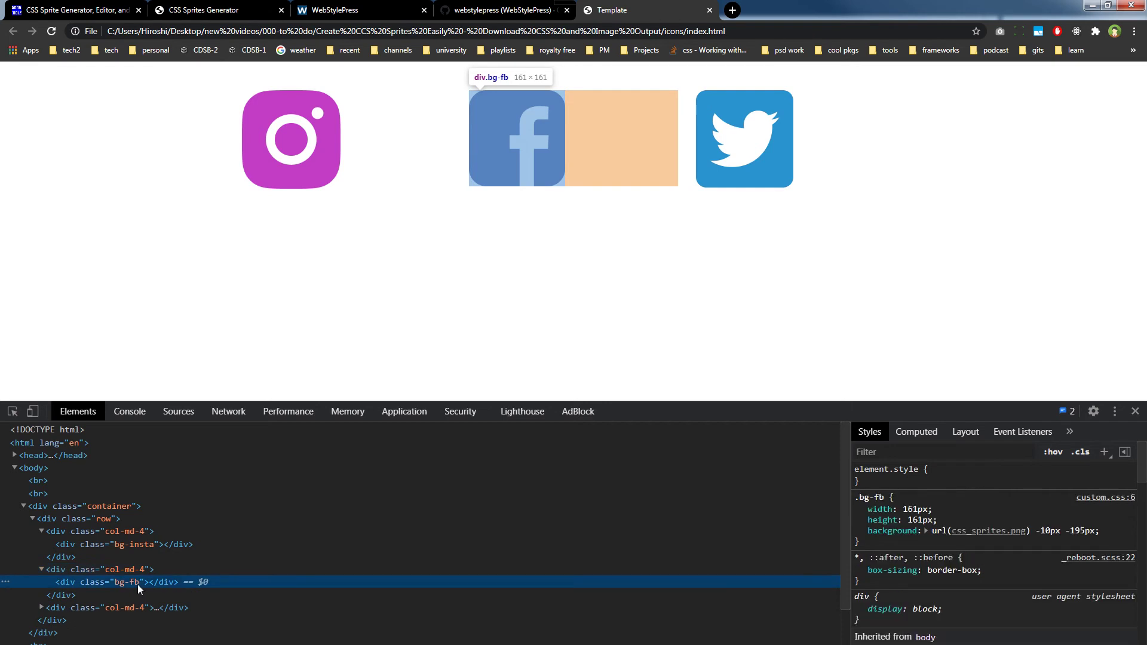
key("Delete")
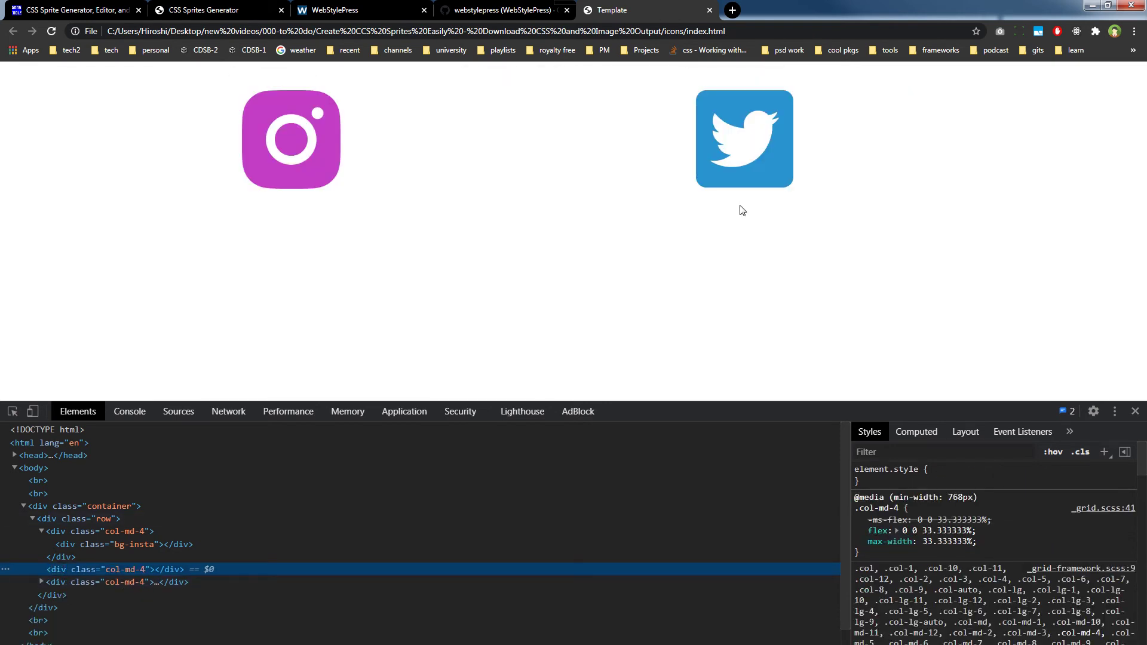
Inspect and delete the Twitter icon element, check the bg-insta rule's css_sprites.png preview, and return to the editor.
right_click(741, 164)
left_click(773, 341)
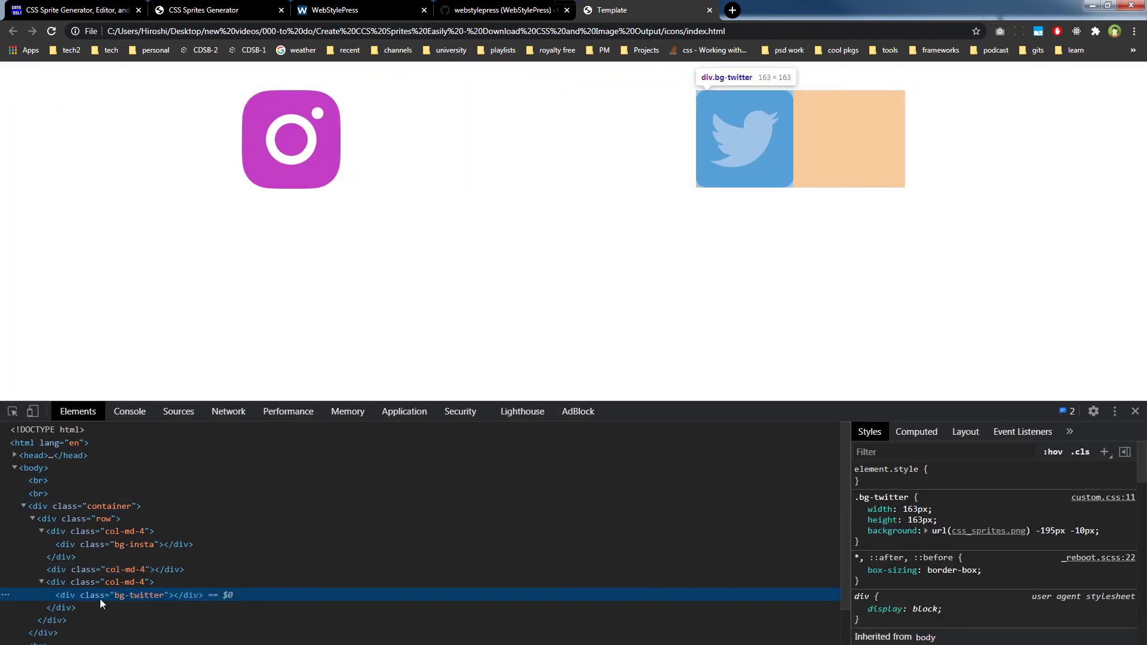
key("Delete")
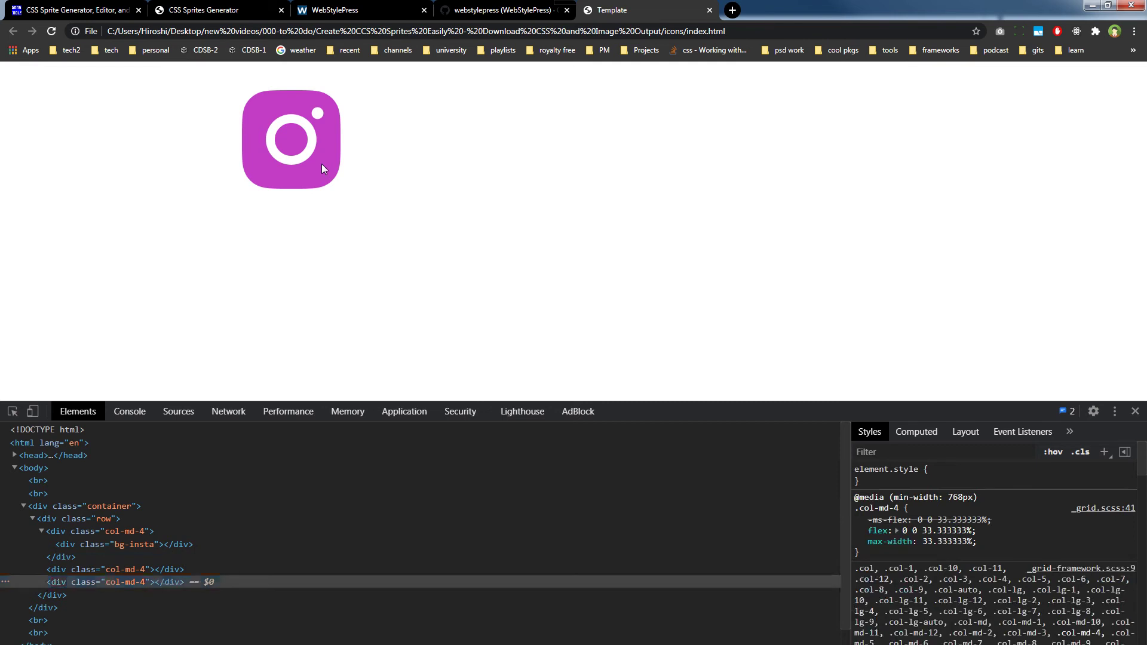
right_click(322, 163)
left_click(377, 344)
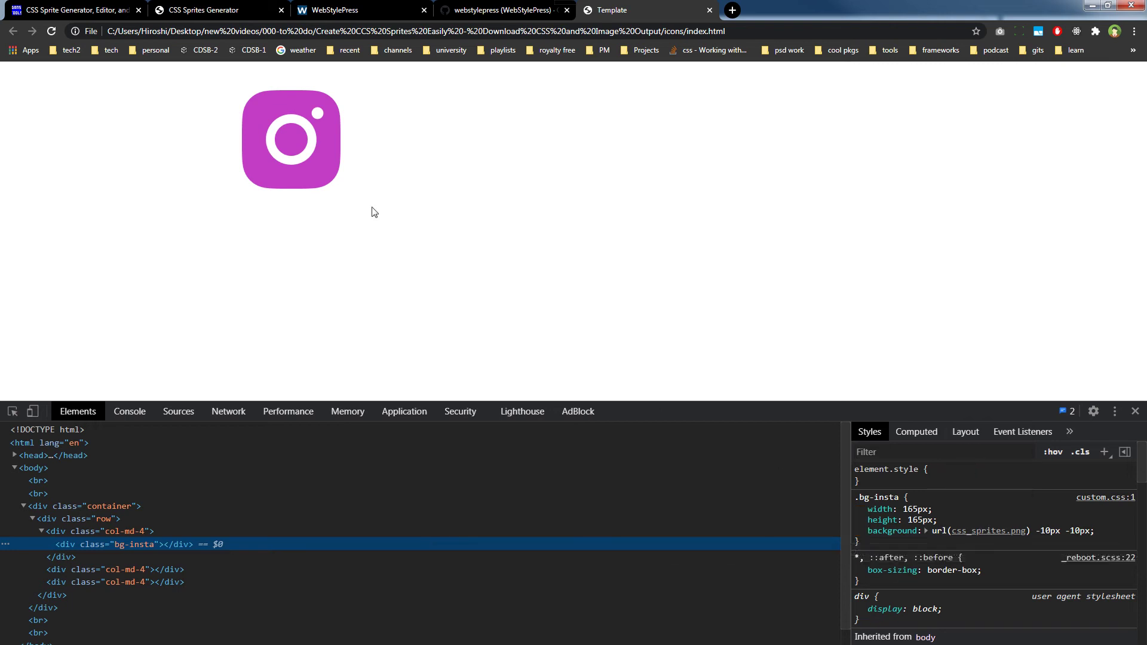
left_click(282, 152)
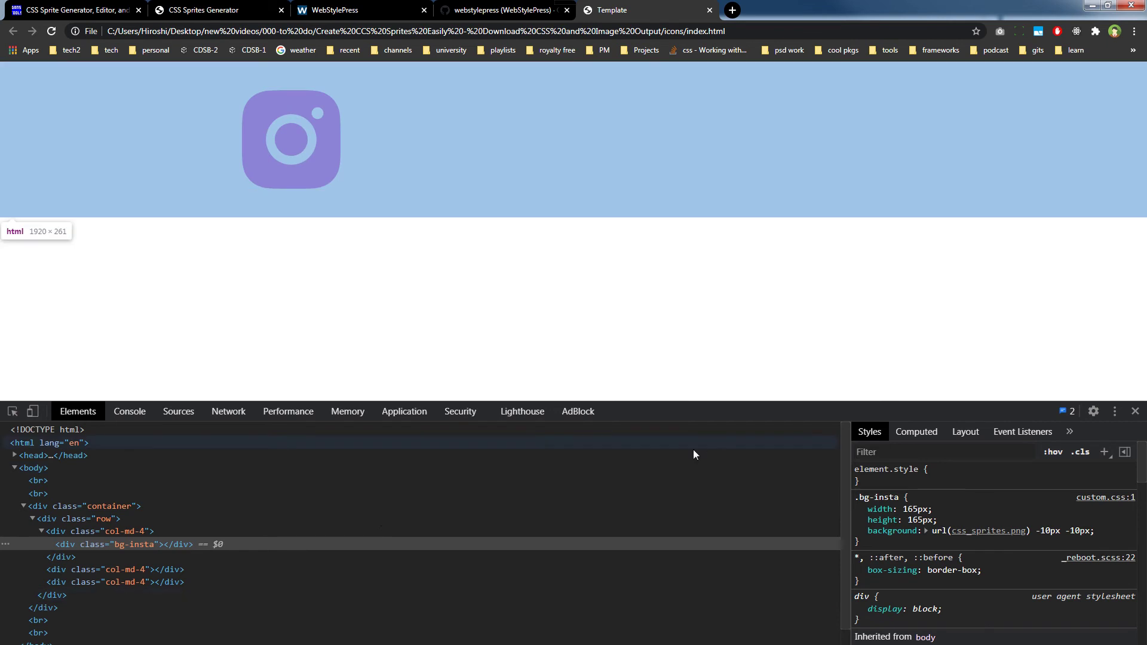
mouse_move(988, 531)
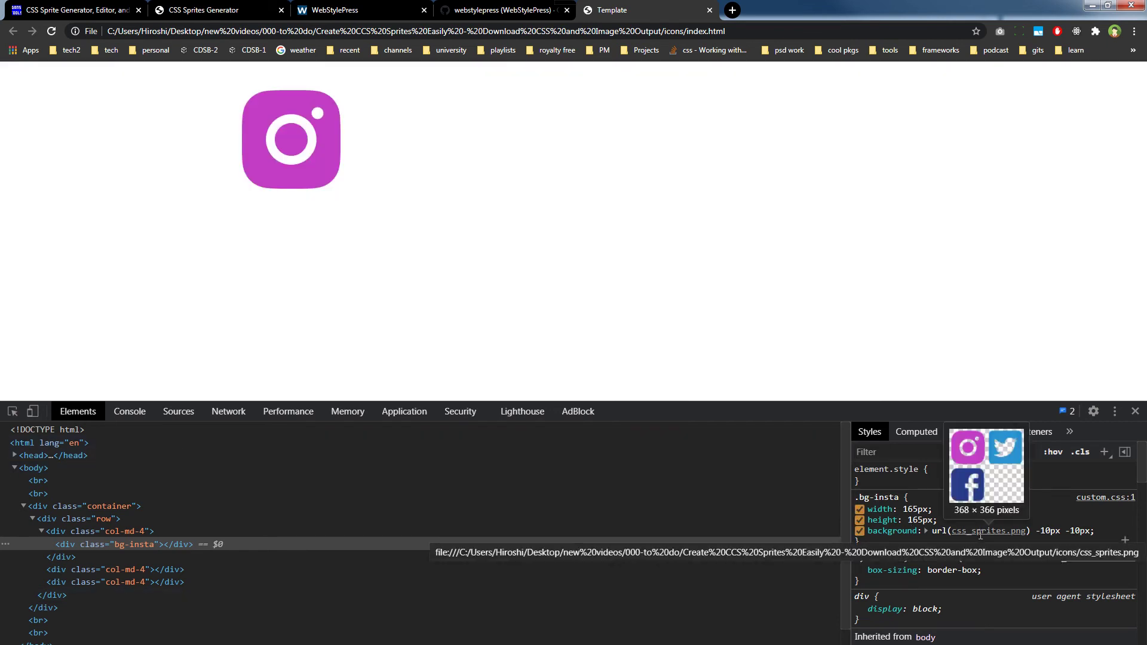
key("alt+Tab")
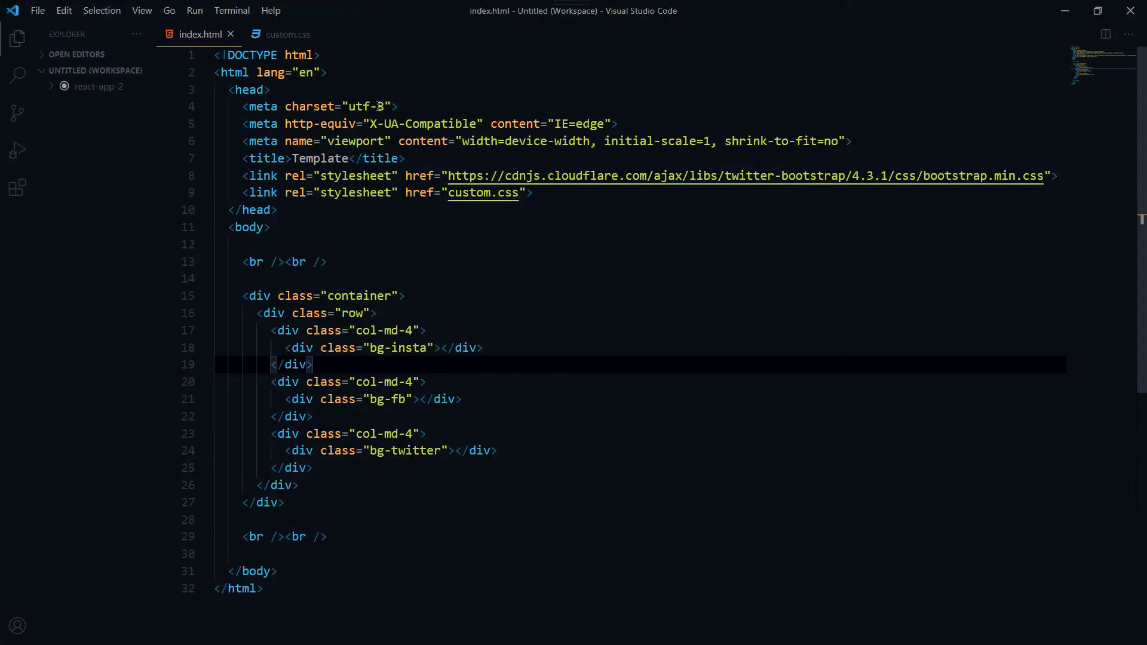
Review the Instagram -10px -10px background offsets in custom.css and the css_sprites.png file in the icons folder.
left_click(286, 40)
left_click(359, 116)
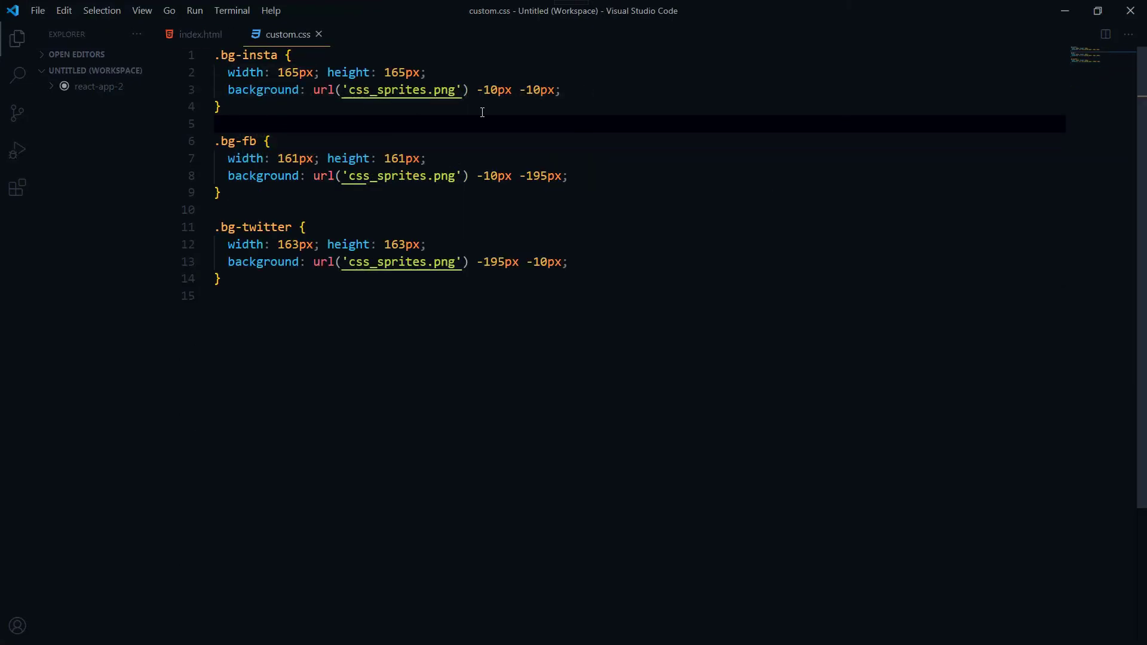
left_click_drag(476, 90, 558, 89)
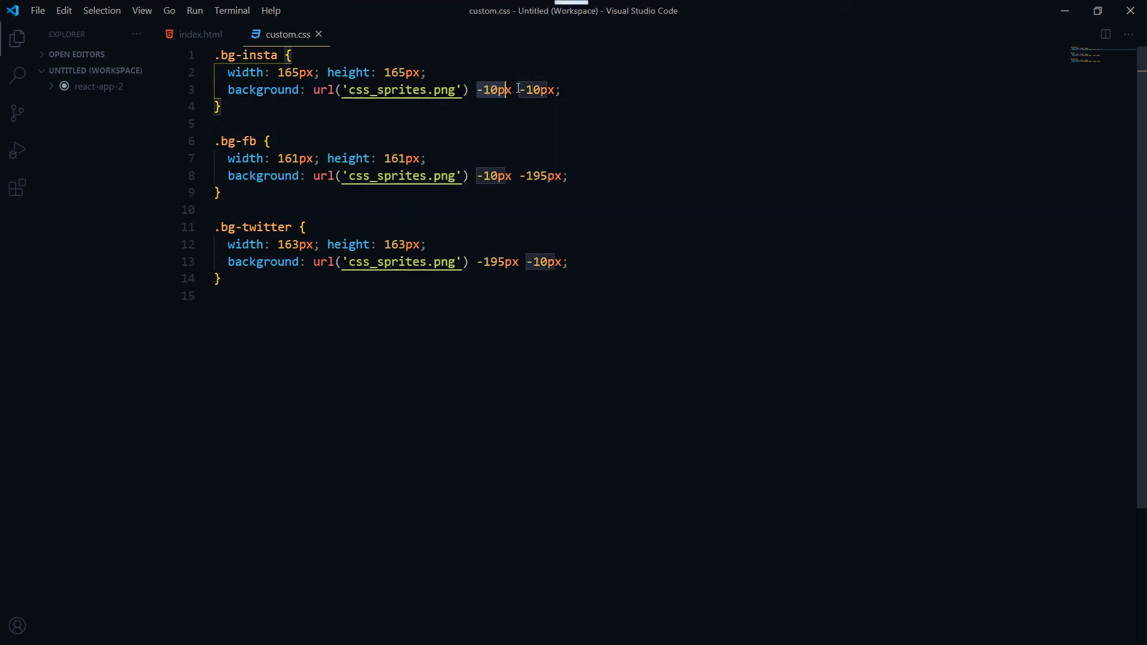
left_click(569, 90)
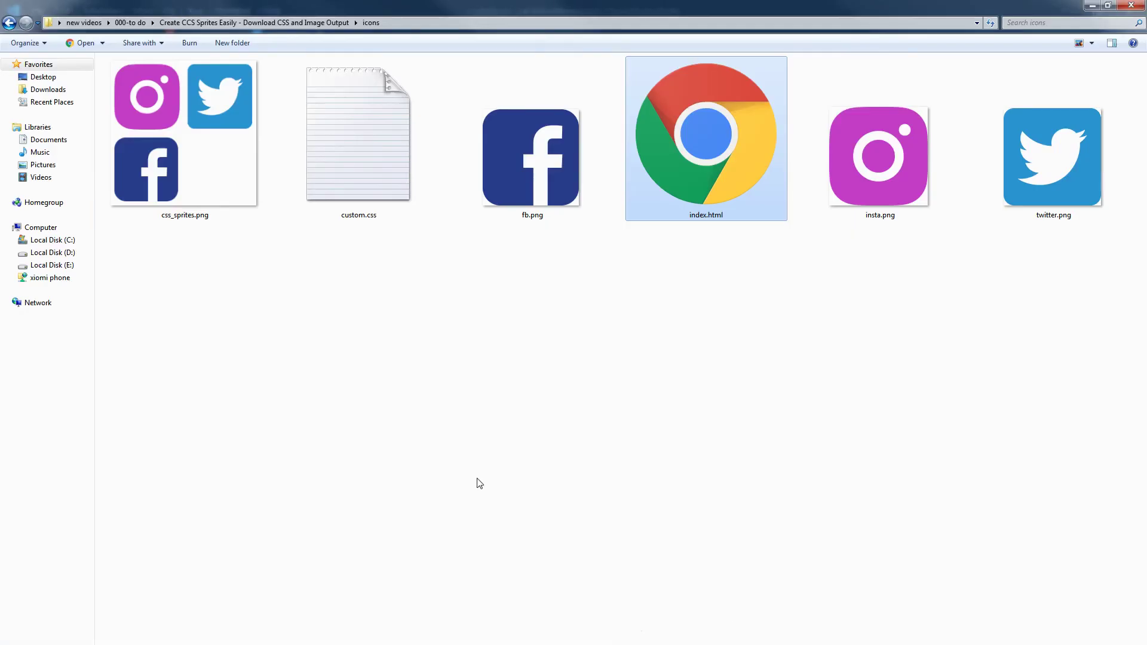
left_click_drag(234, 329, 191, 134)
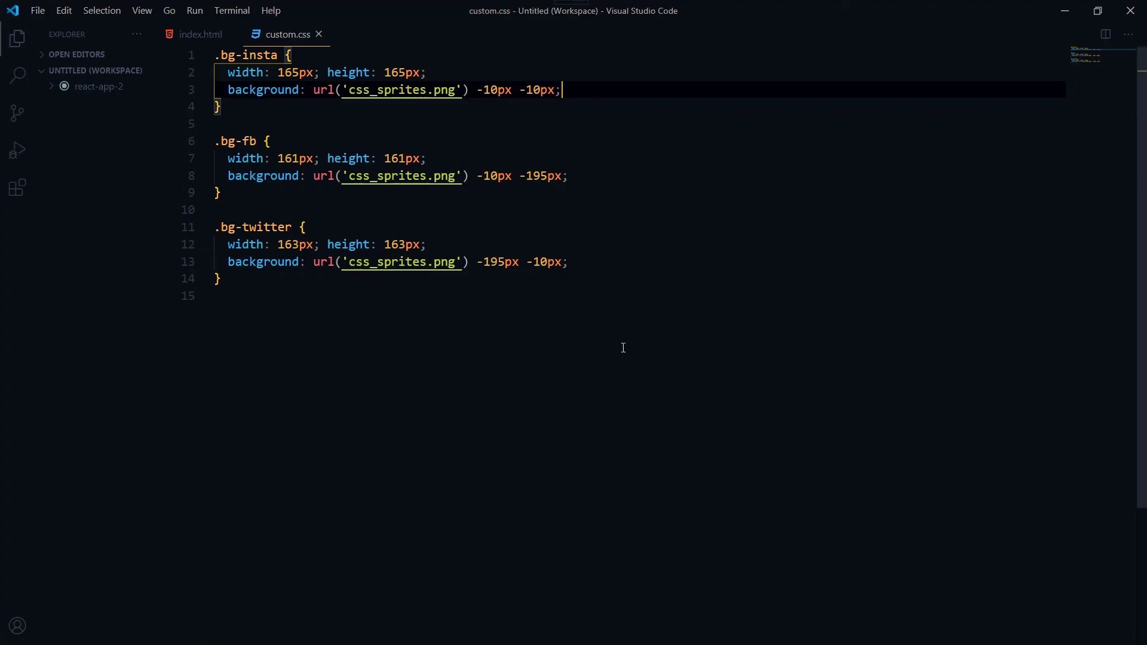
key("ctrl+End")
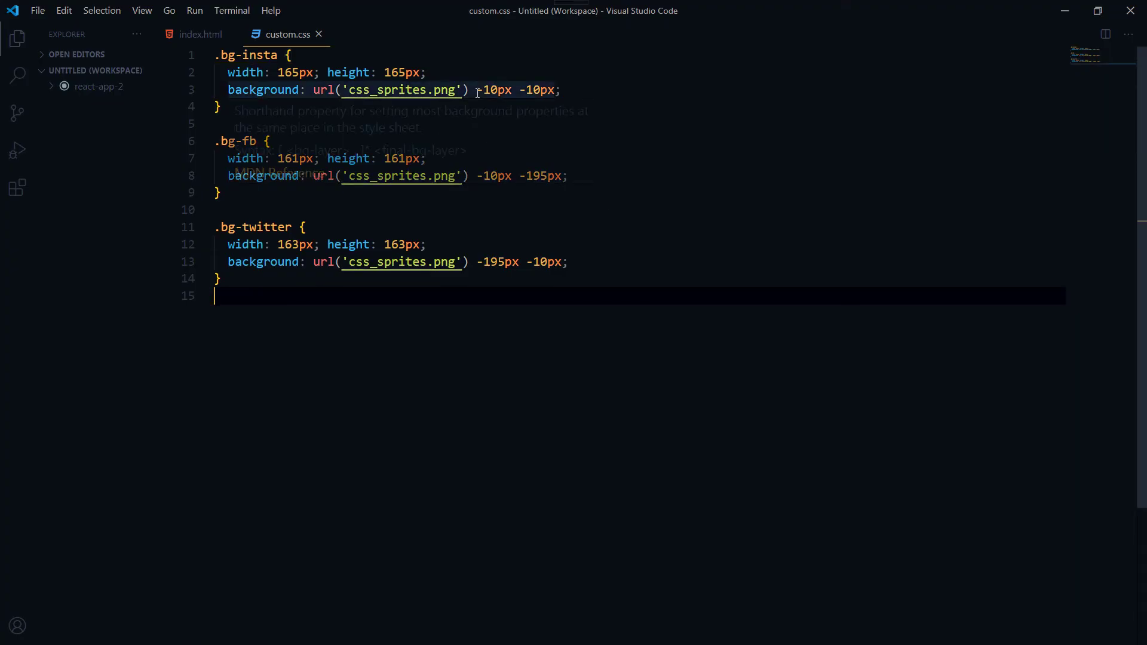
Revisit the .bg-fb rule and highlight the Instagram -10px -10px offsets again.
left_click(682, 132)
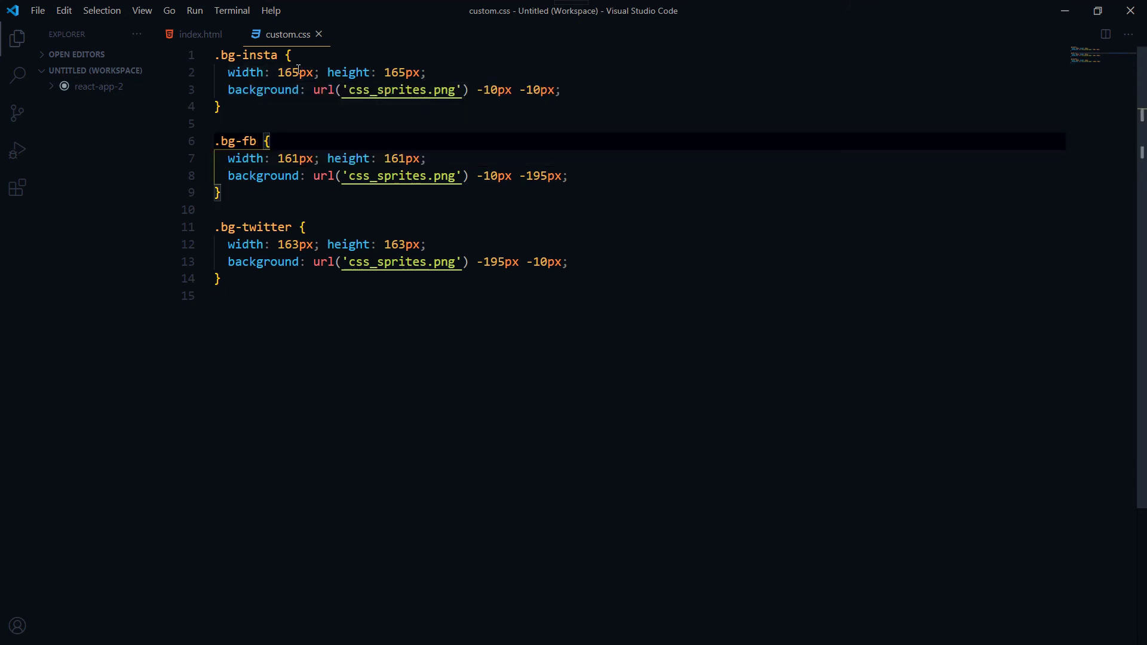
left_click(387, 73)
left_click(505, 112)
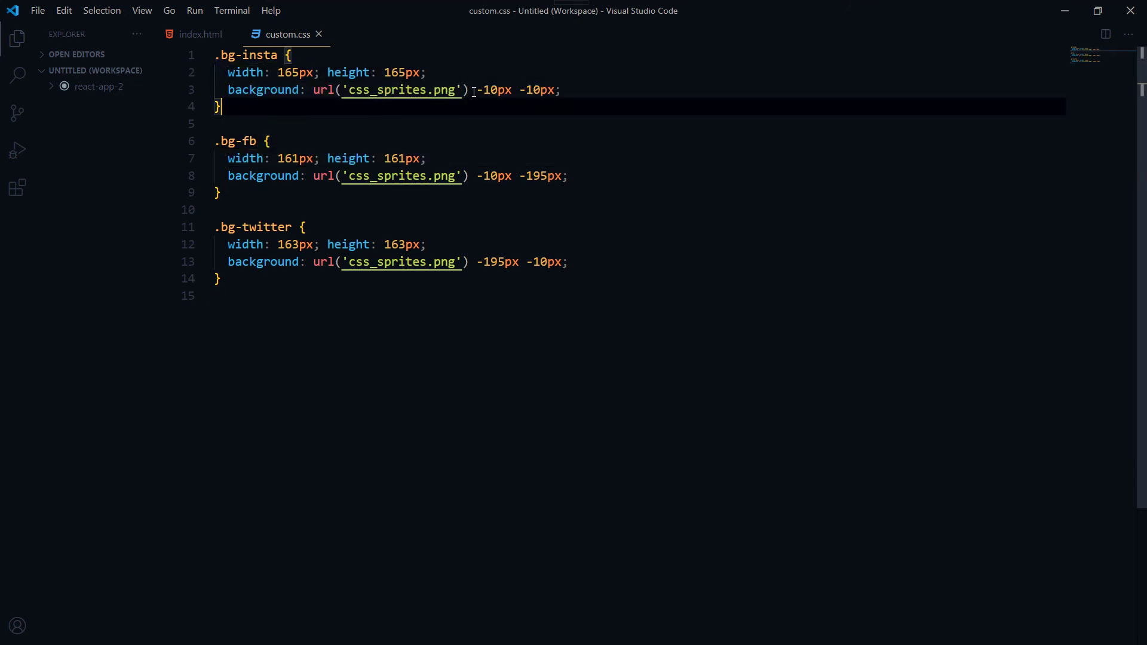
left_click_drag(476, 90, 554, 90)
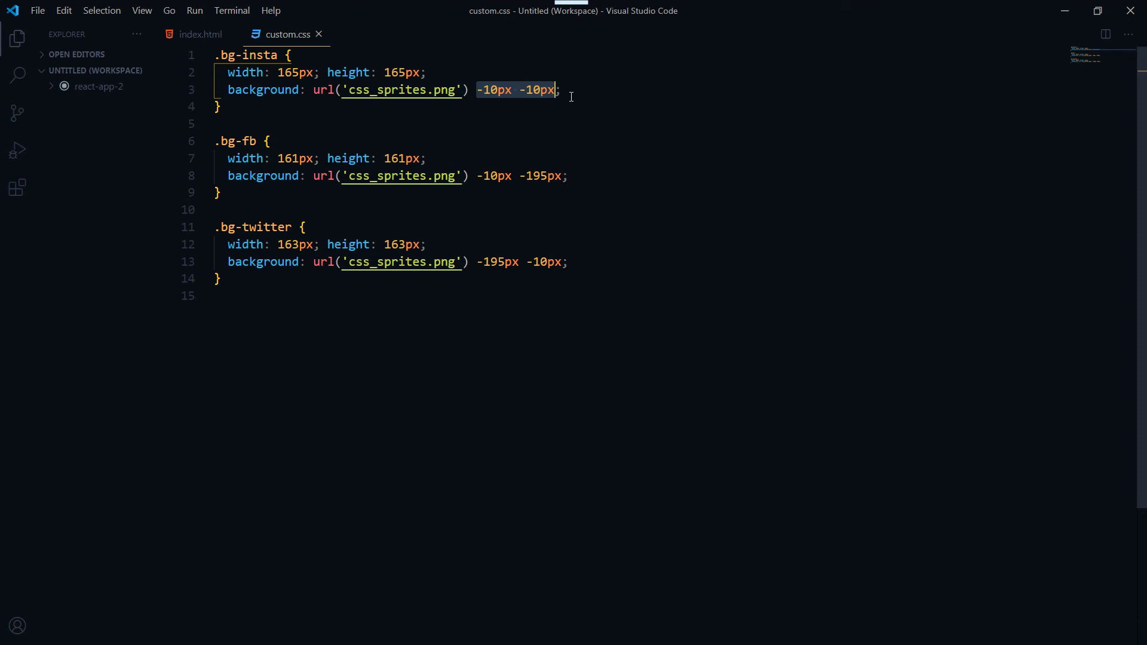
left_click(571, 104)
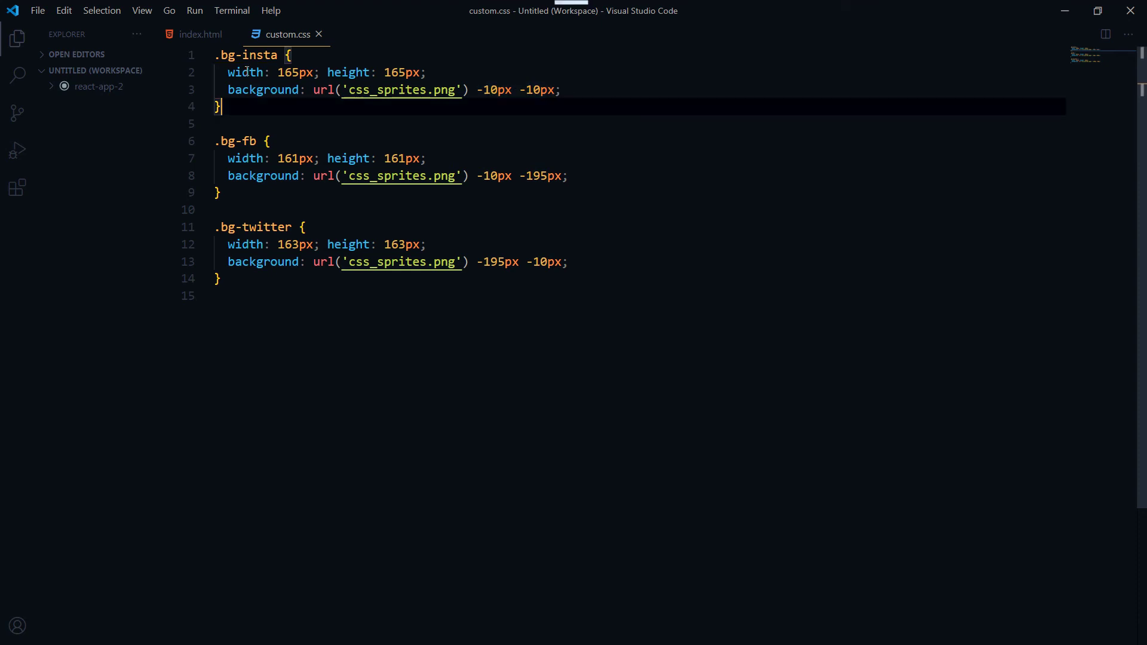
Check the icon classes in index.html, highlight css_sprites.png in the .bg-fb rule, and bring the browser back.
left_click(199, 35)
left_click(457, 250)
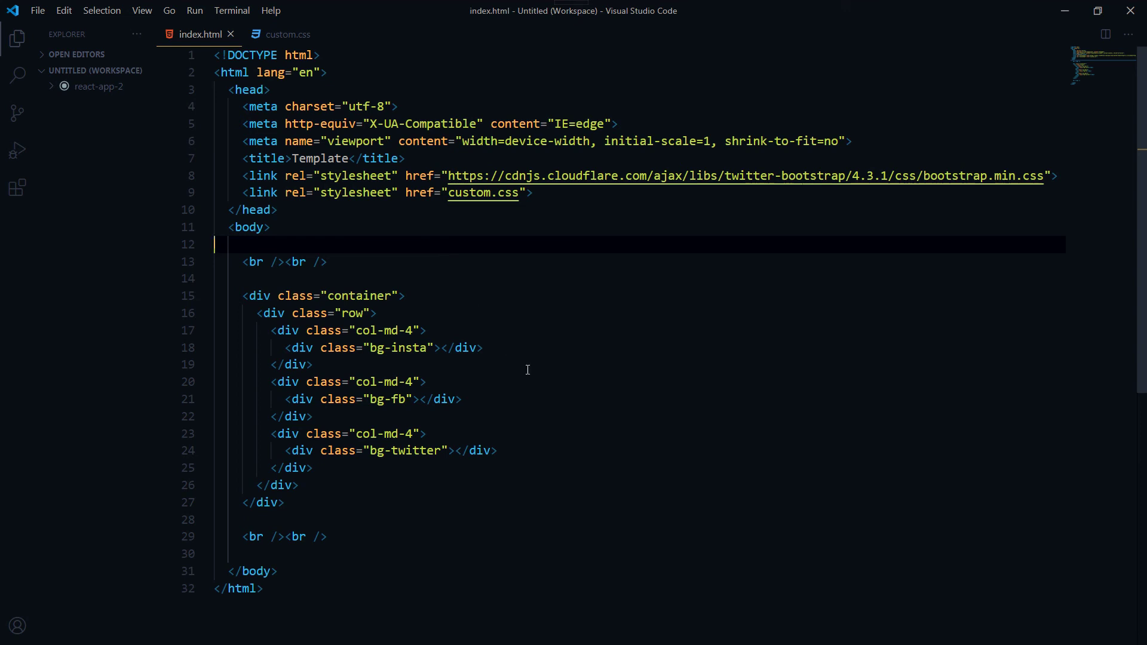
left_click(297, 39)
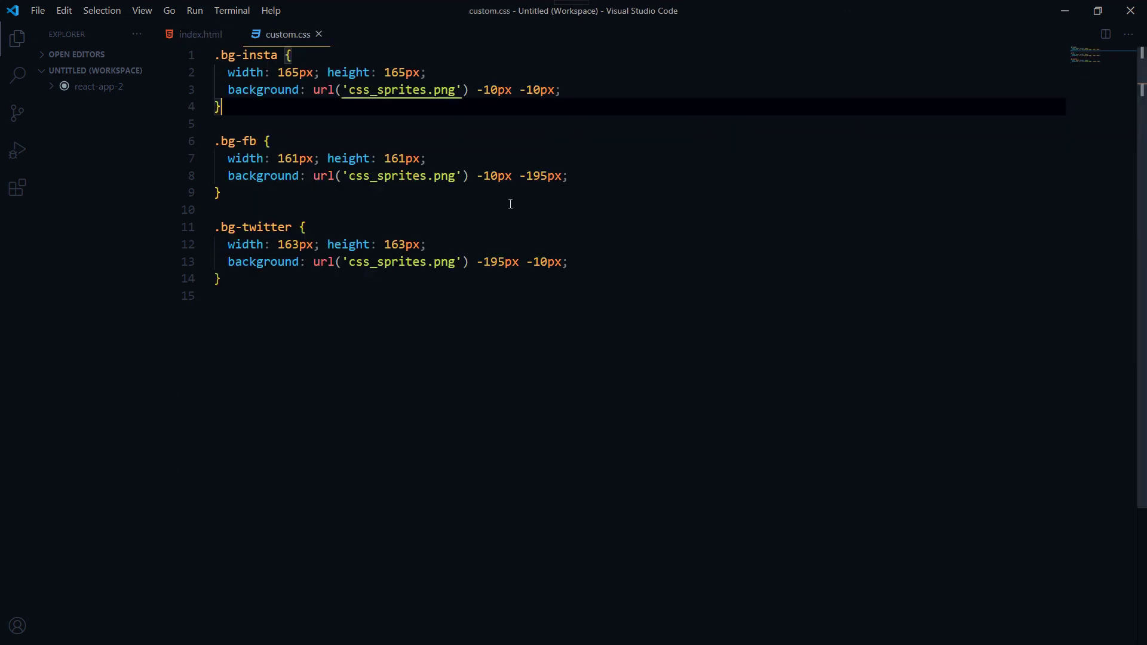
left_click_drag(349, 176, 454, 177)
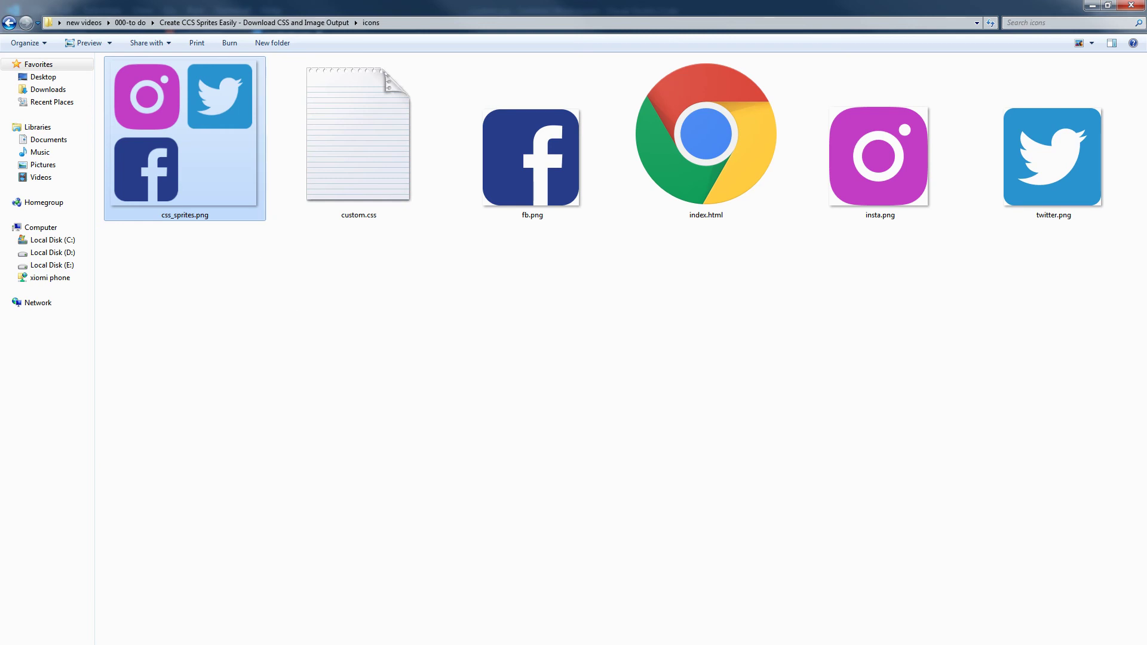
key("alt+Tab")
Switch through the generator tabs to the local Template page and reload it so all three icons appear.
left_click(212, 12)
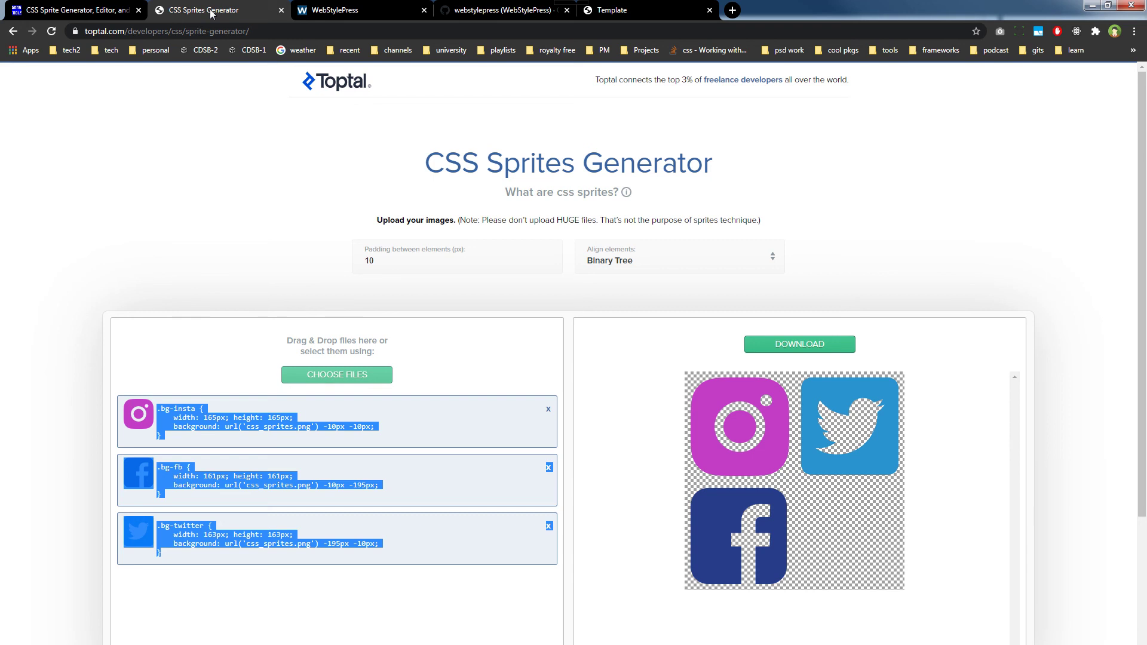
left_click(84, 14)
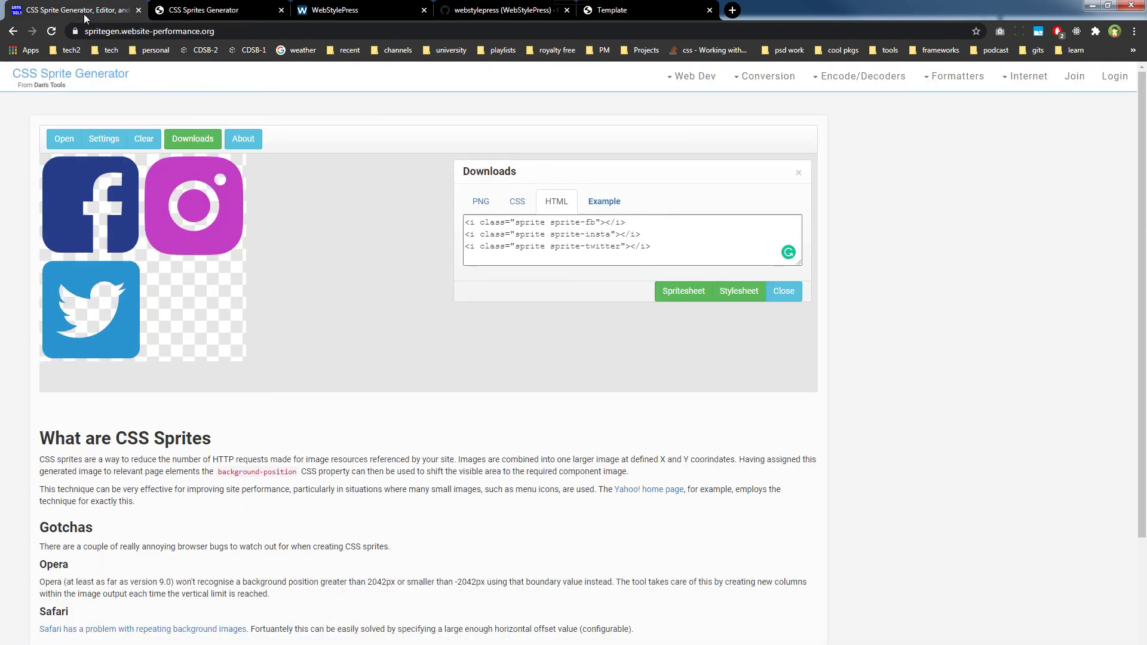
left_click(196, 14)
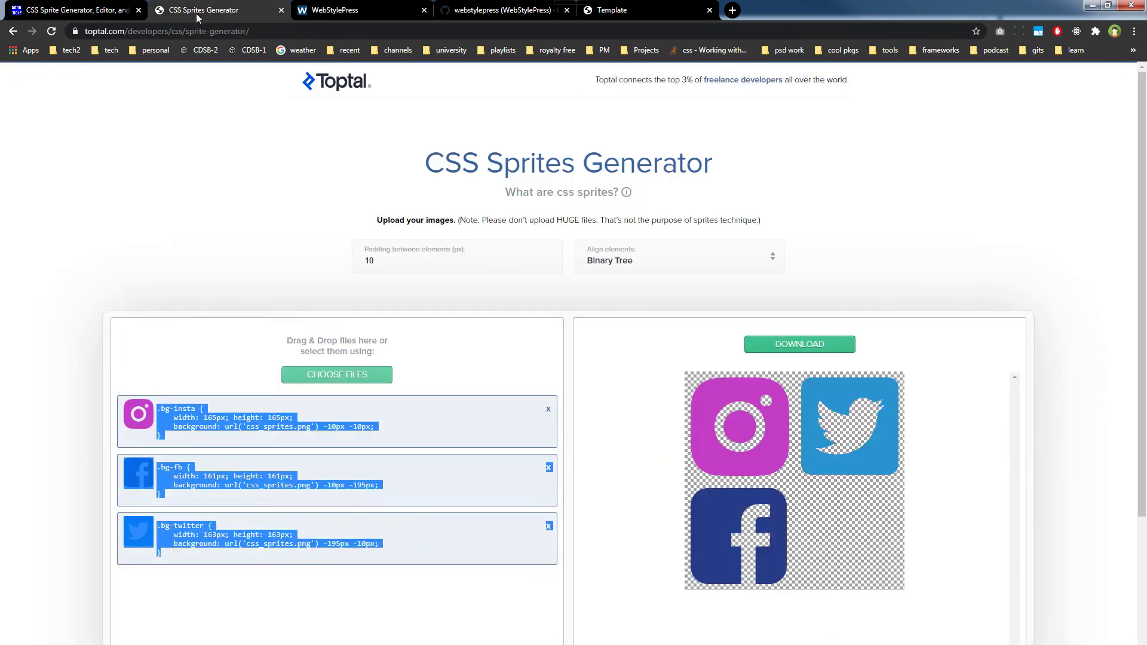
left_click(651, 7)
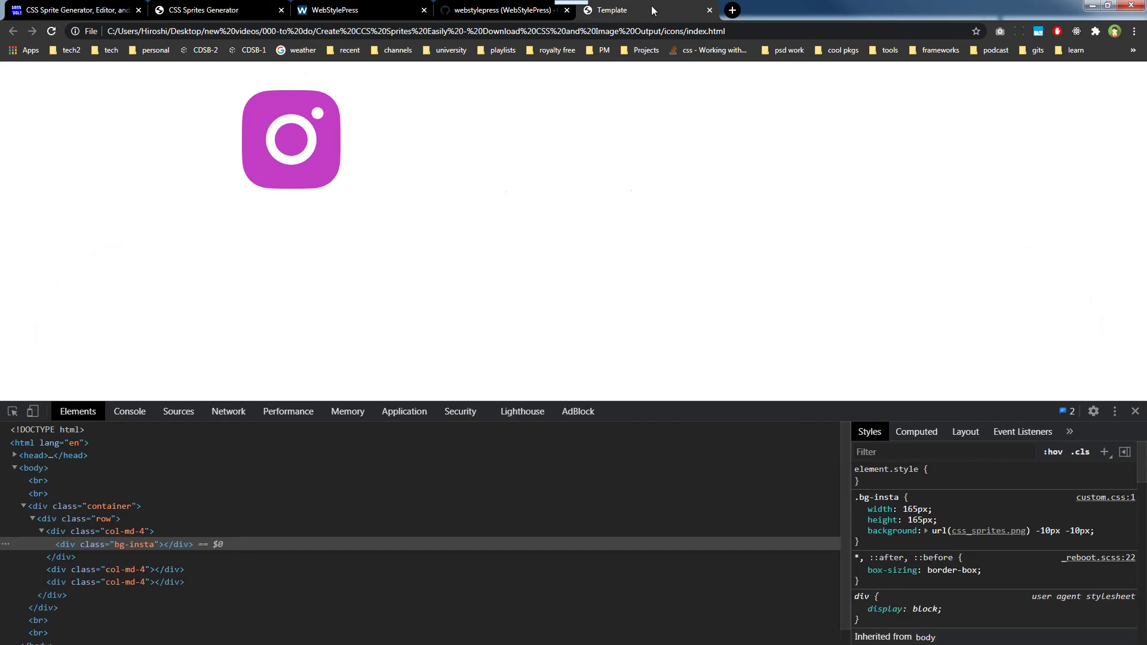
right_click(632, 127)
left_click(674, 168)
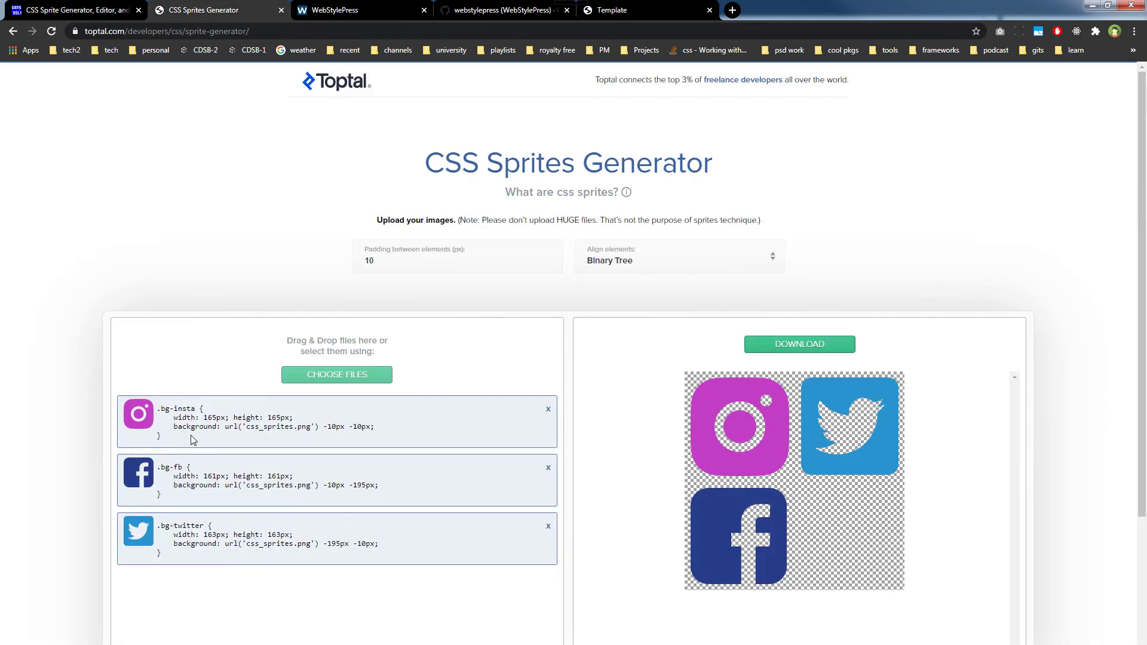
Highlight the generated .bg-insta and .bg-fb CSS blocks on Toptal, then return to the local Template page.
left_click_drag(172, 439, 159, 409)
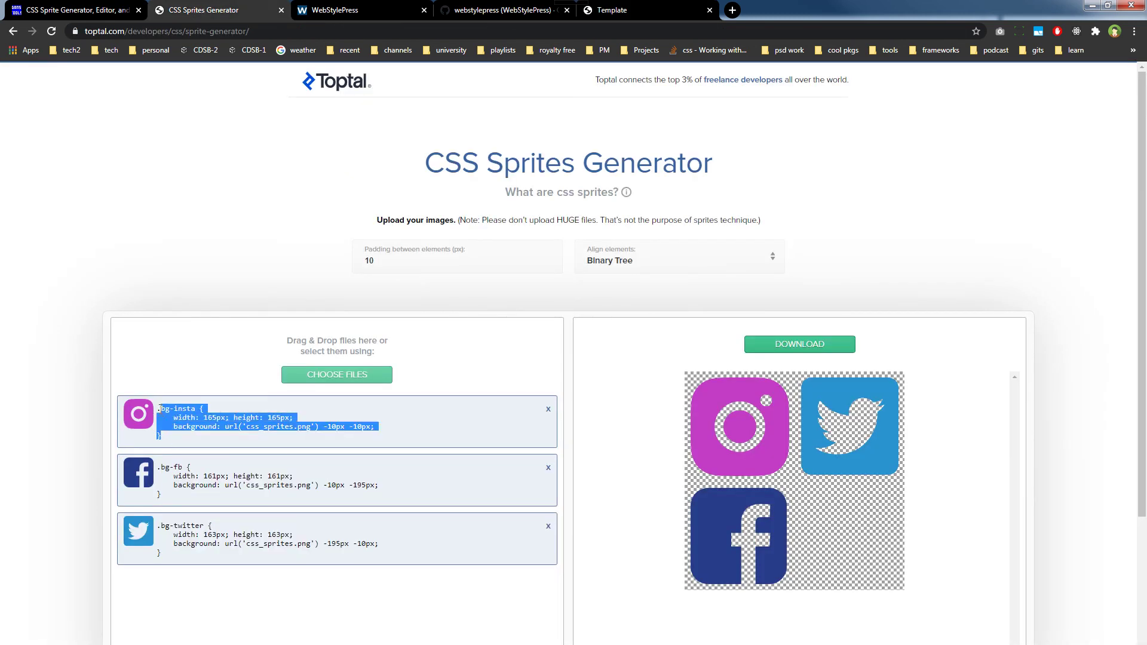
left_click(170, 503)
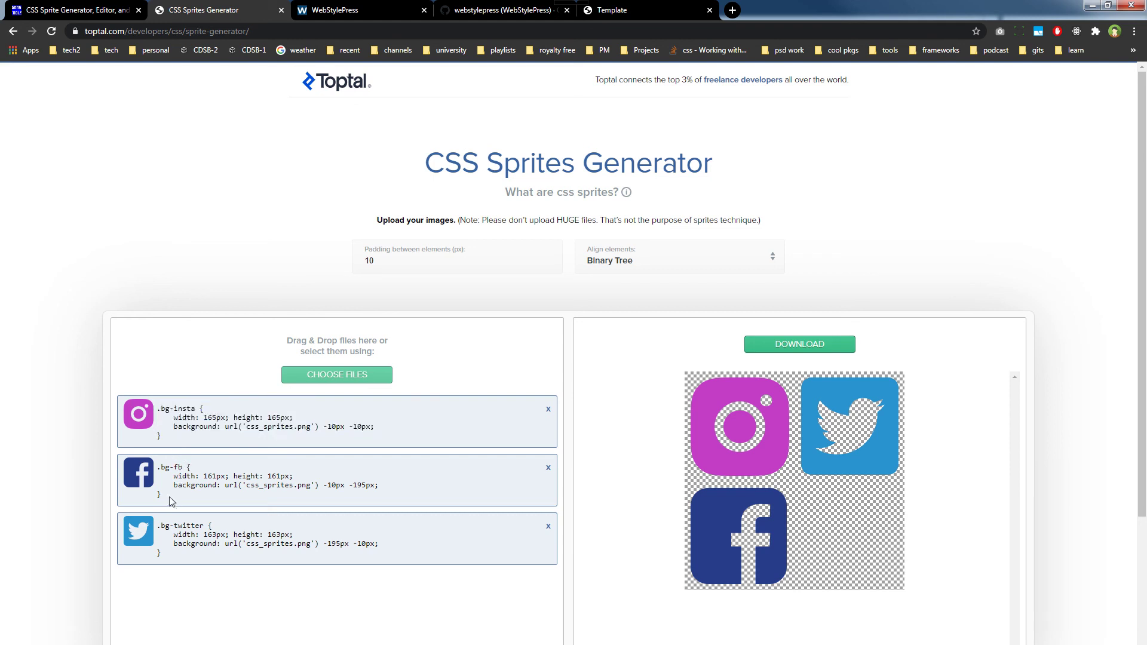
left_click_drag(170, 502, 159, 468)
left_click(191, 498)
left_click(641, 16)
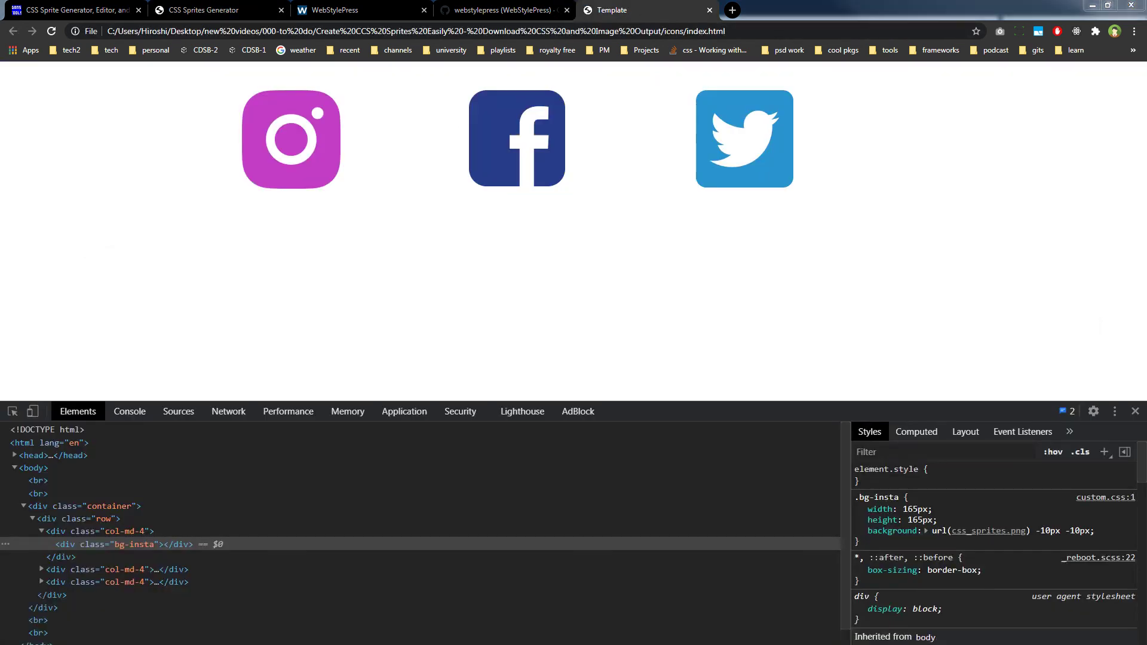